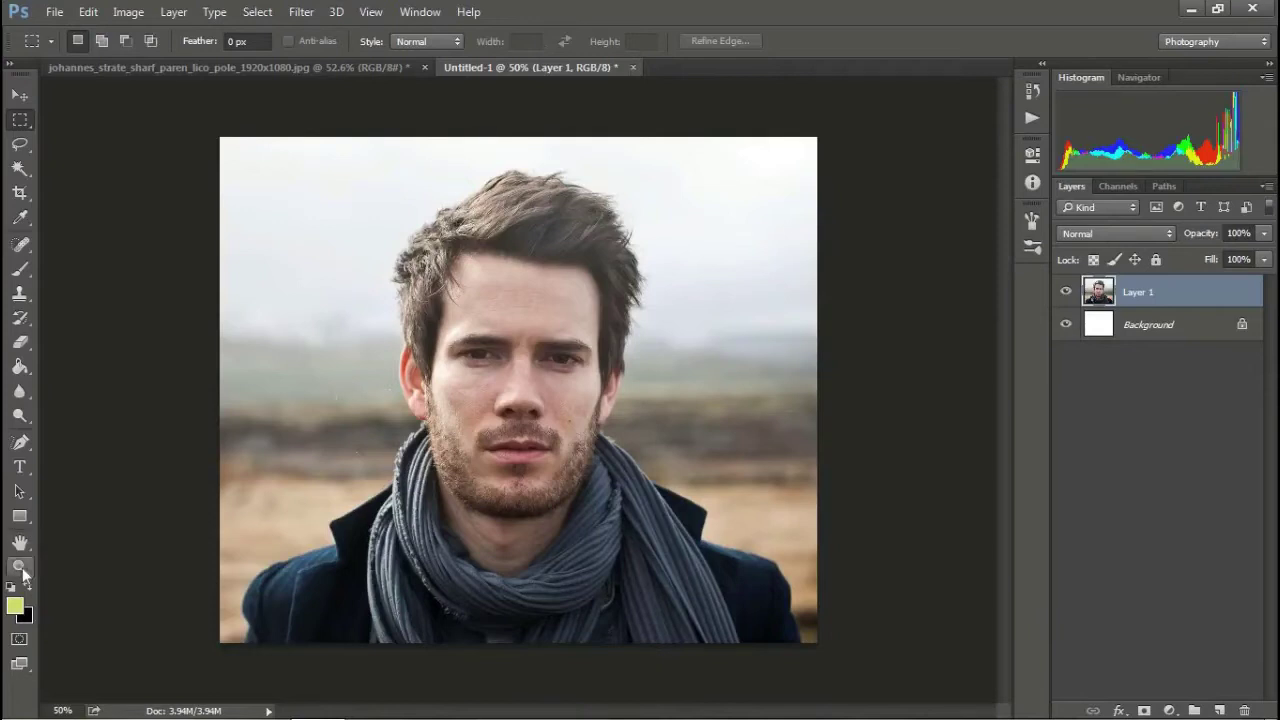
- Zoom the view with Fit Screen so the whole two-layer portrait fills the window
left_click(20, 566)
left_click(551, 44)
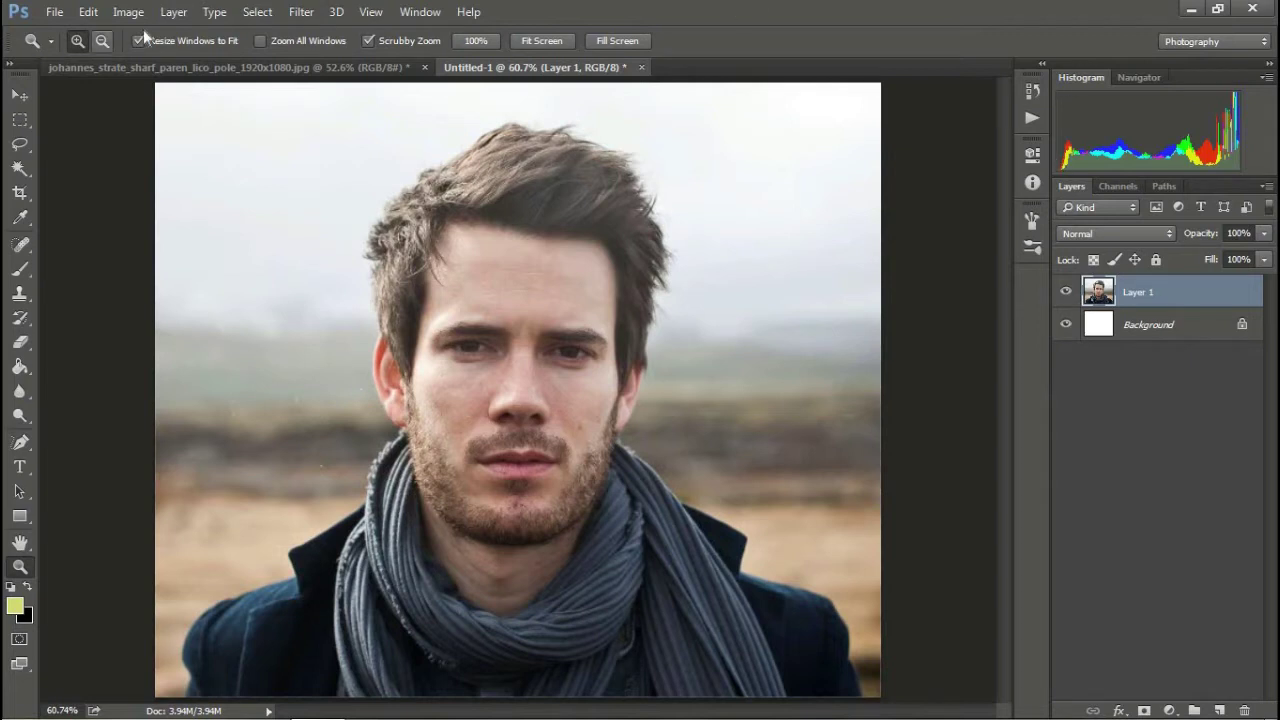
- Open the Filter Gallery on Layer 1 and zoom its preview to show the whole portrait
left_click(301, 12)
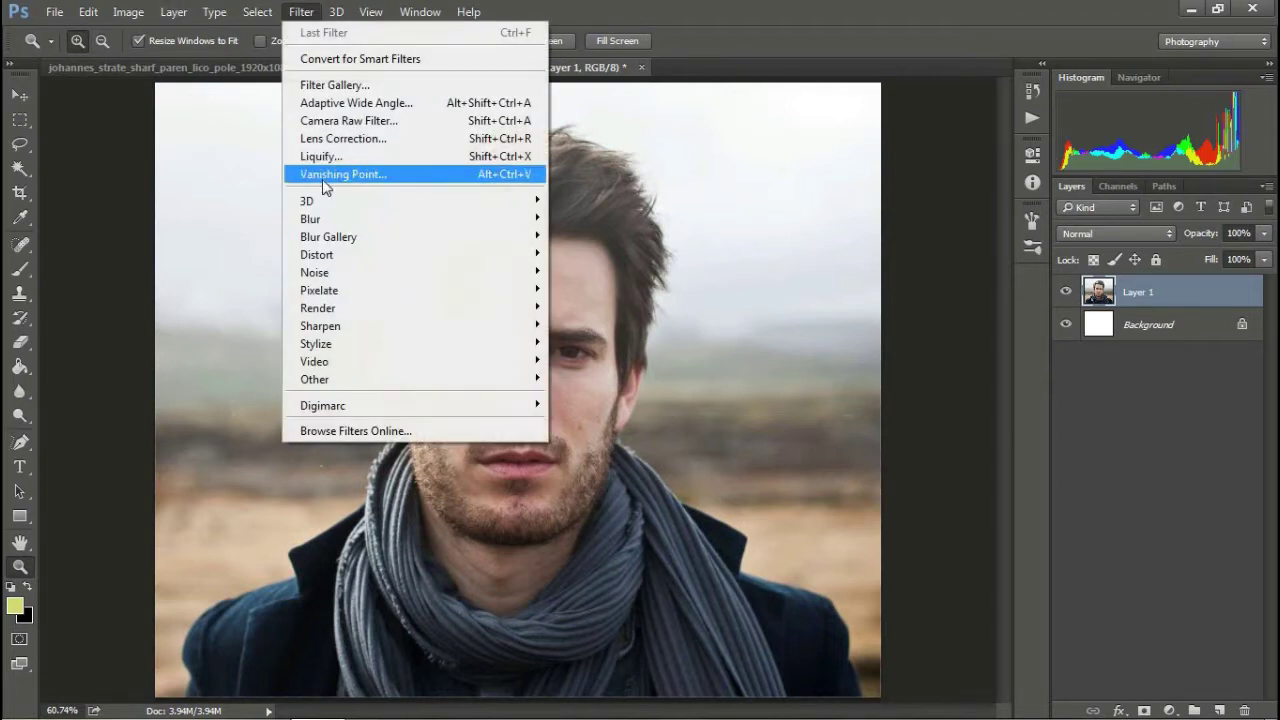
left_click(333, 84)
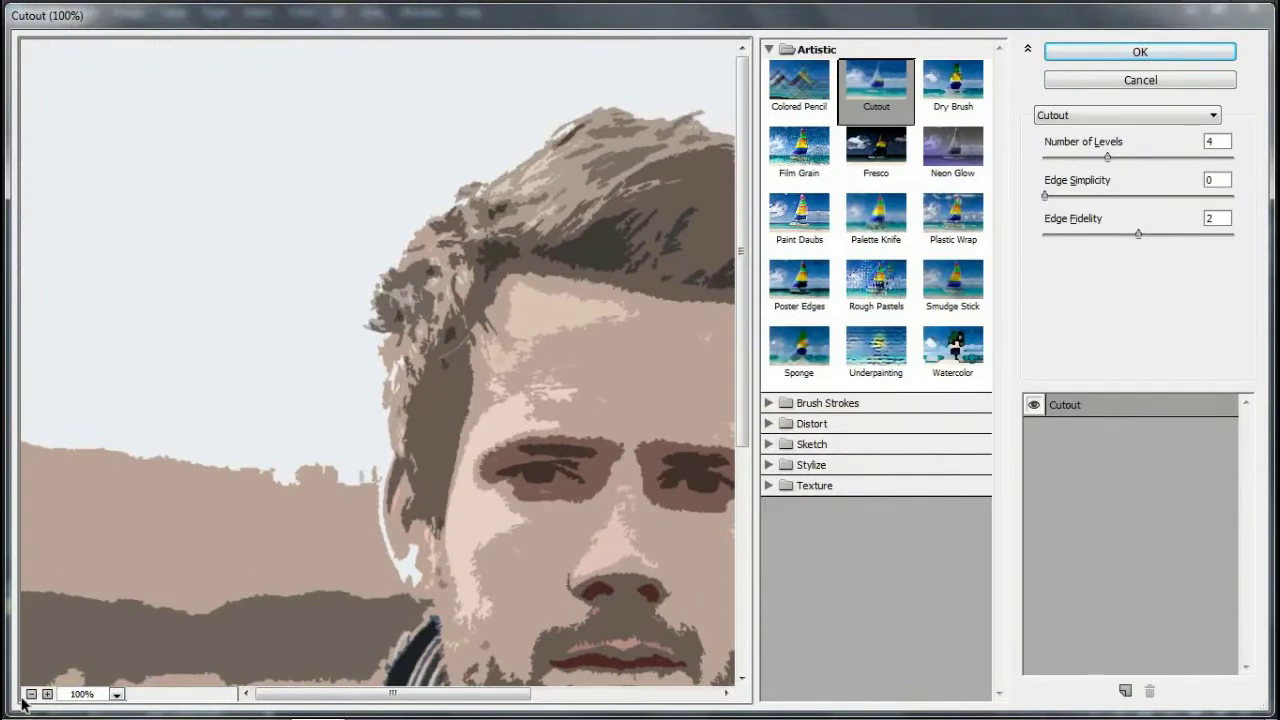
left_click(31, 693)
left_click(31, 693)
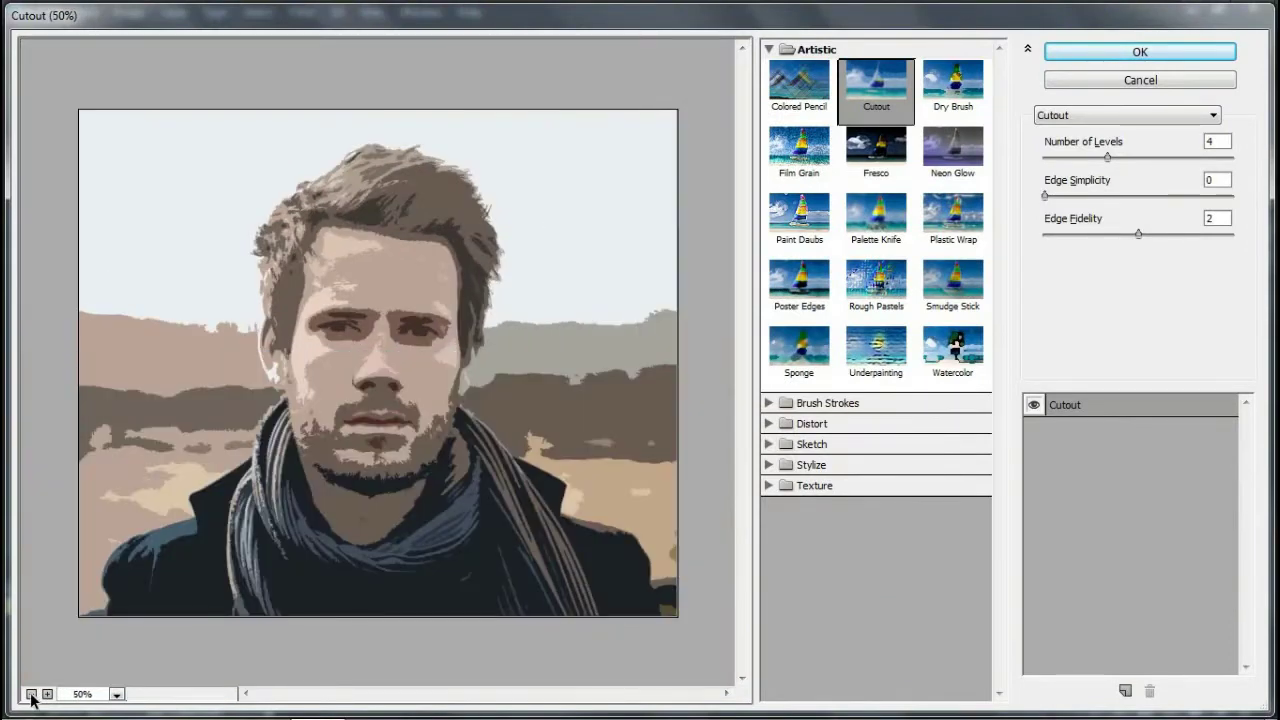
left_click(47, 694)
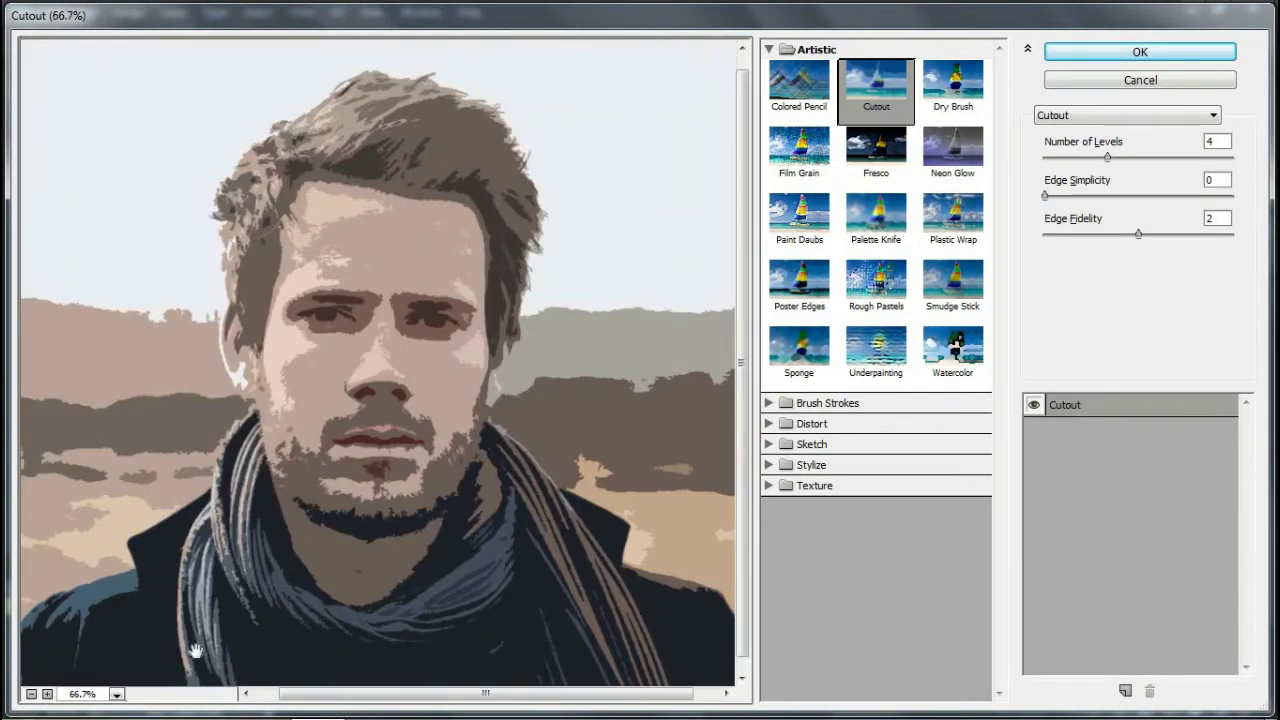
- Apply Cutout with Number of Levels 6 and Edge Fidelity 2, tuning Edge Simplicity
mouse_move(1107, 157)
left_mouse_down()
mouse_move(1189, 157)
mouse_move(1166, 164)
left_mouse_up()
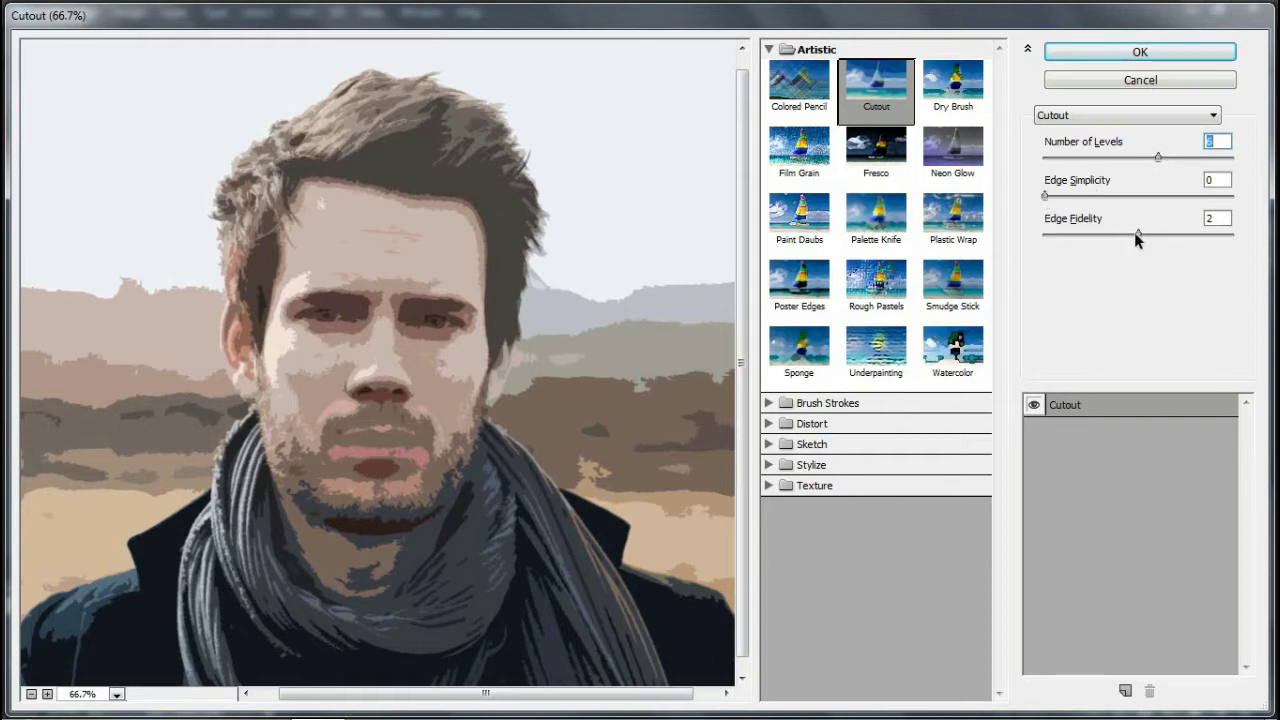
left_click_drag(1136, 233, 1180, 233)
left_click_drag(1046, 195, 1068, 197)
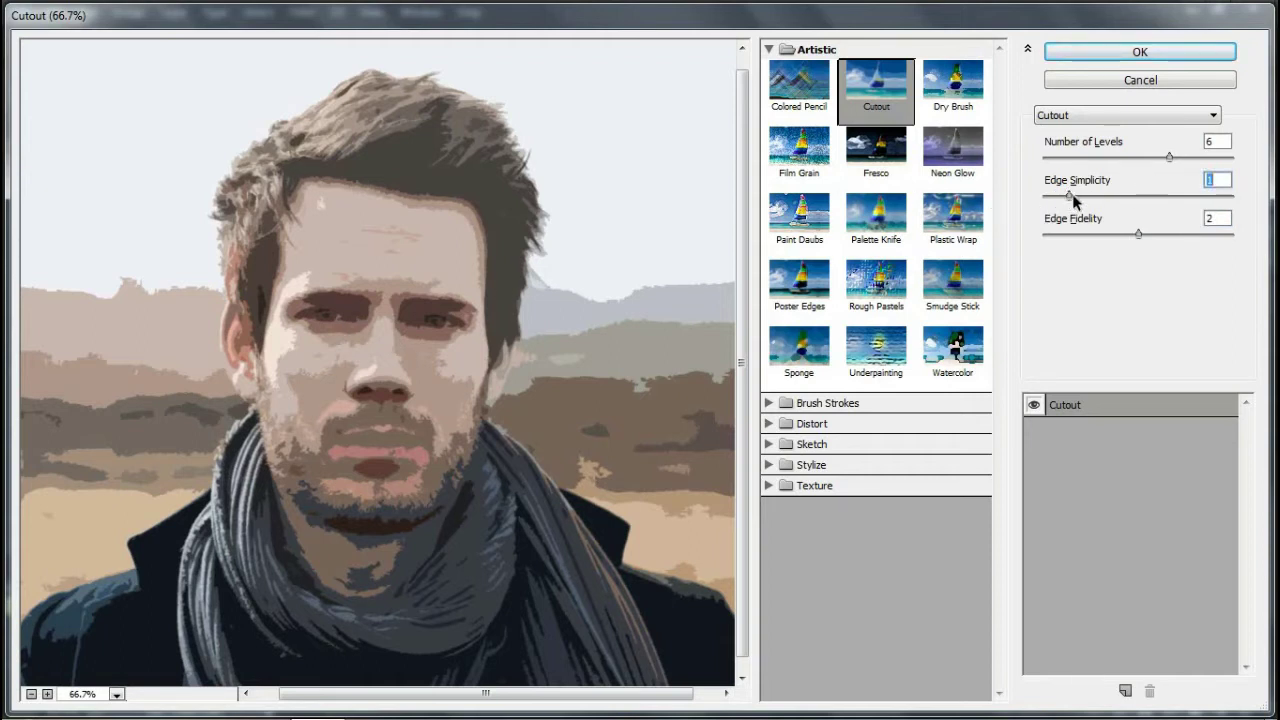
left_click_drag(1070, 196, 1044, 210)
left_click(1194, 196)
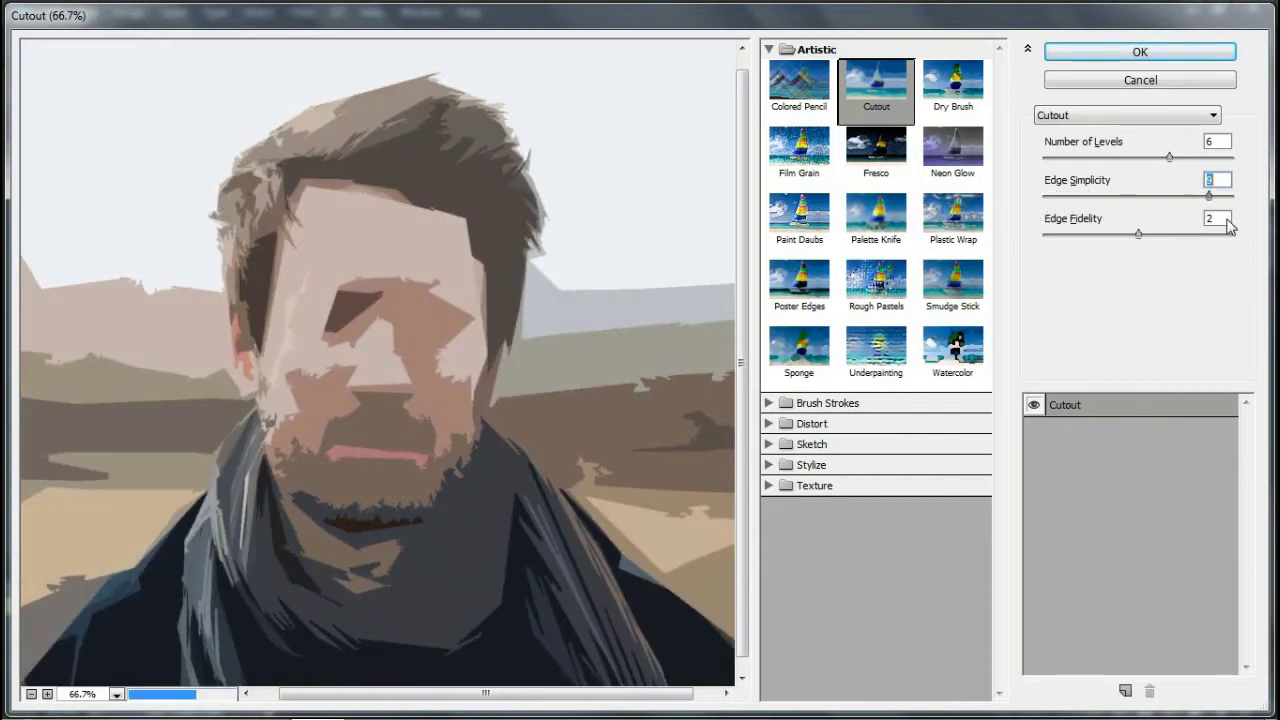
left_click(1108, 197)
mouse_move(1108, 198)
left_mouse_down()
mouse_move(1237, 209)
mouse_move(1103, 247)
mouse_move(1137, 240)
left_mouse_up()
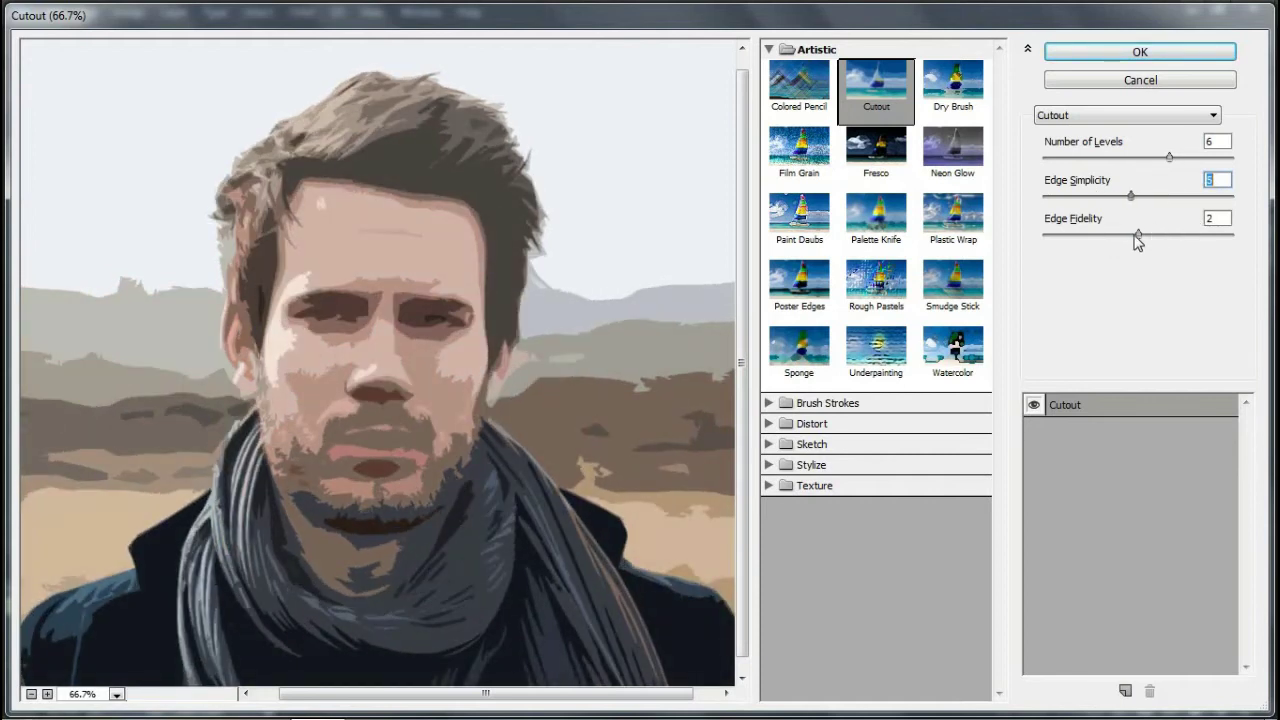
left_click(1120, 53)
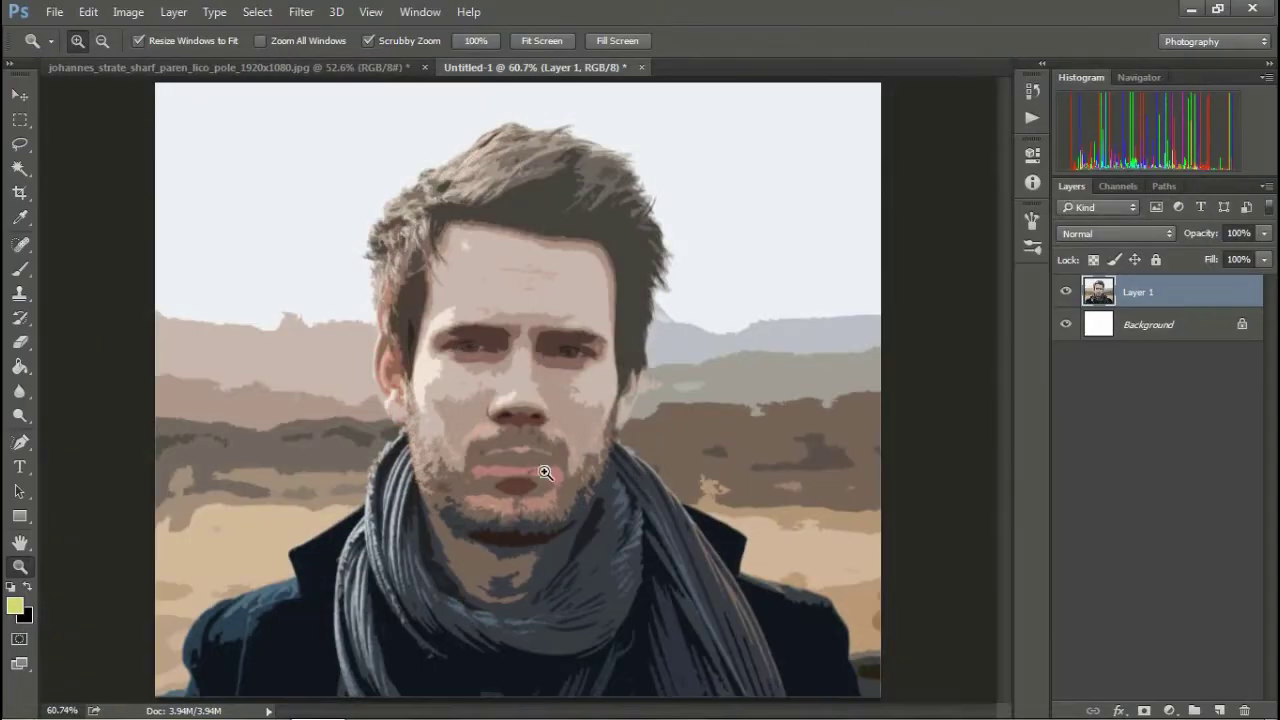
- Paste the original photo as Layer 2 and hide the Cutout layer
left_click(545, 470)
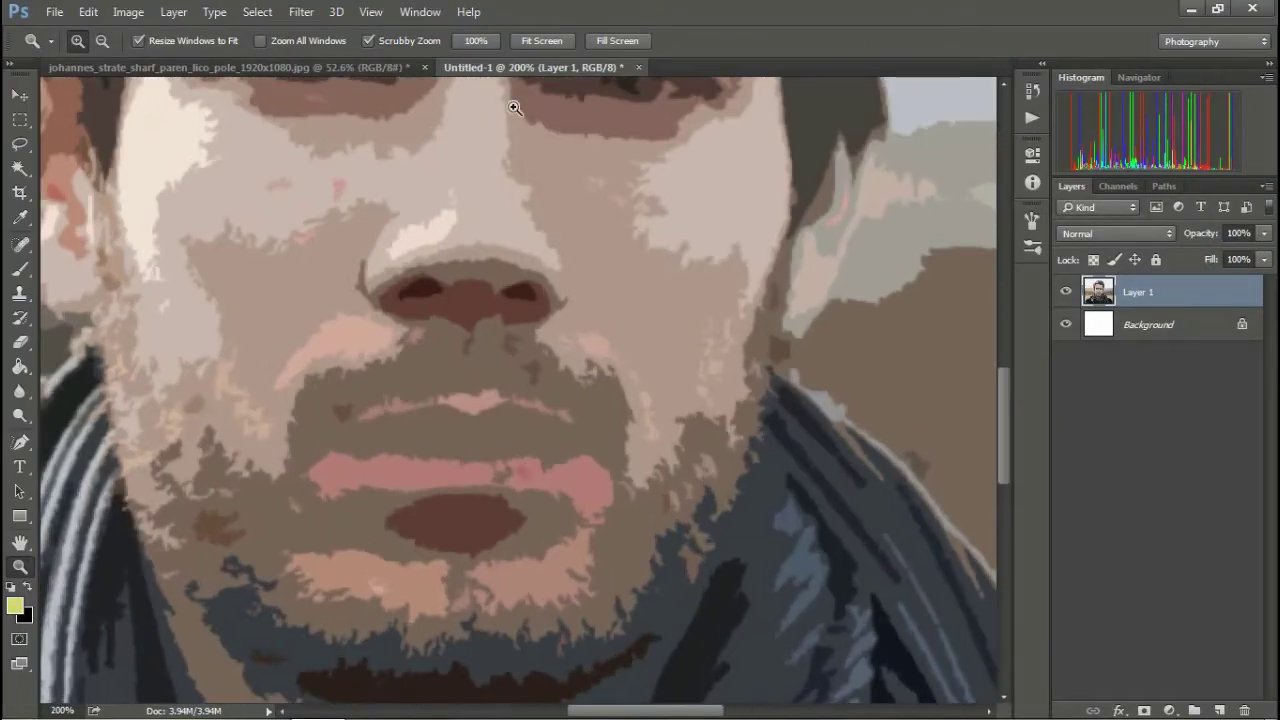
left_click(542, 38)
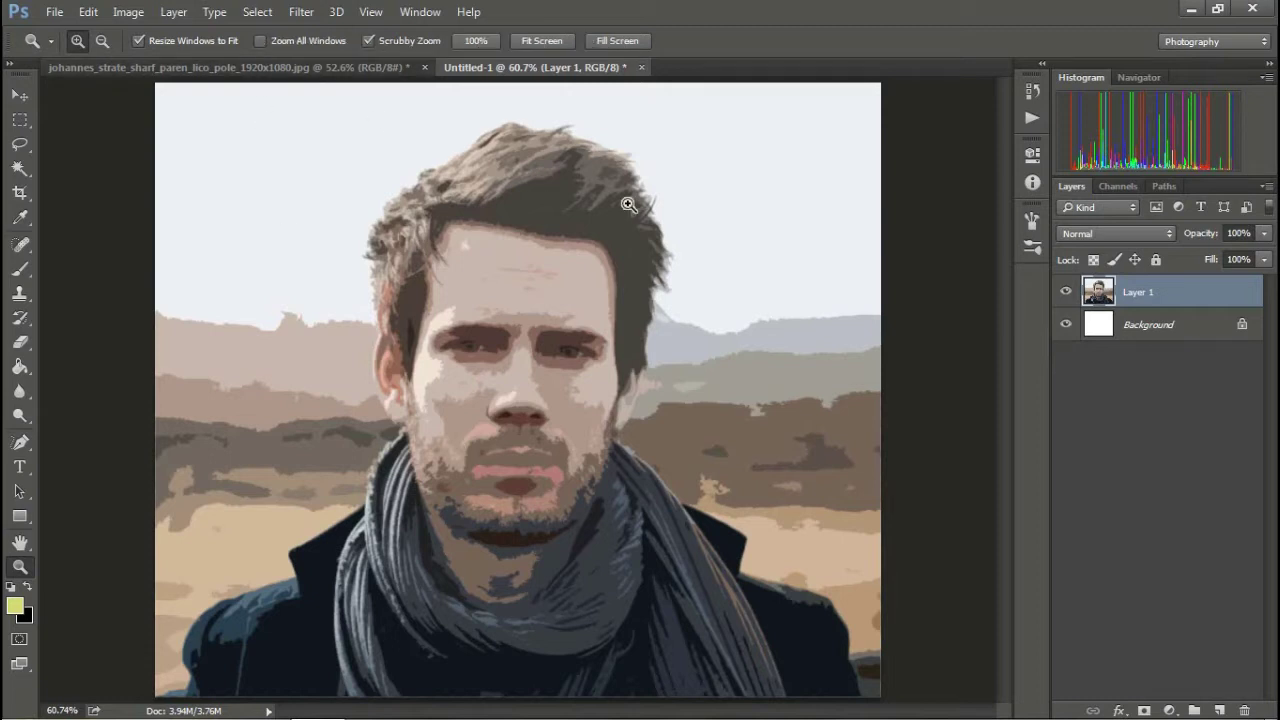
left_click(88, 12)
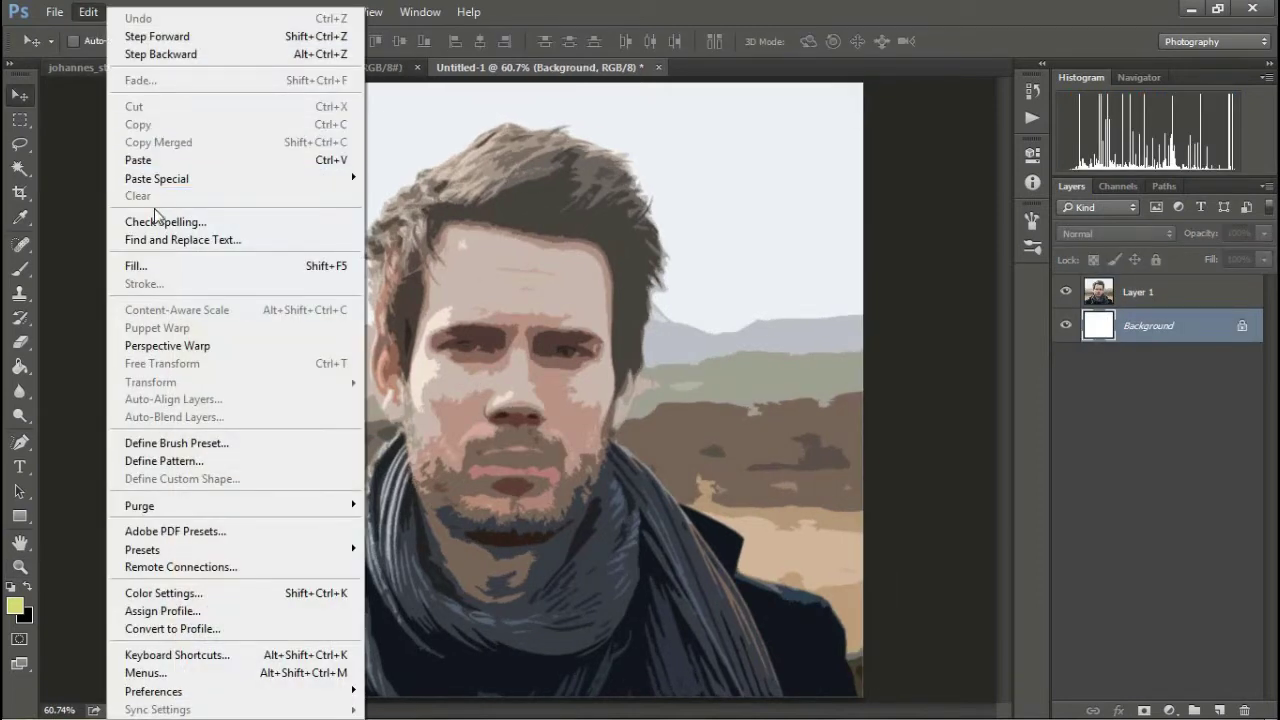
left_click(153, 159)
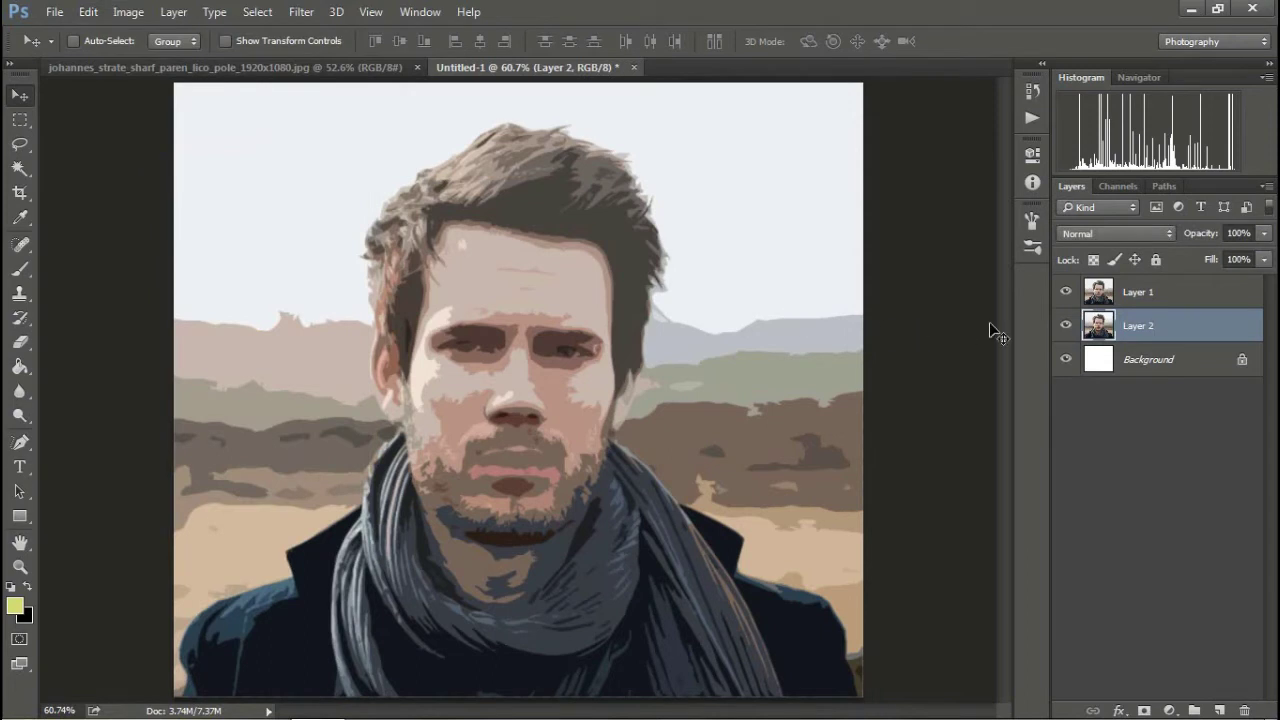
left_click(1068, 293)
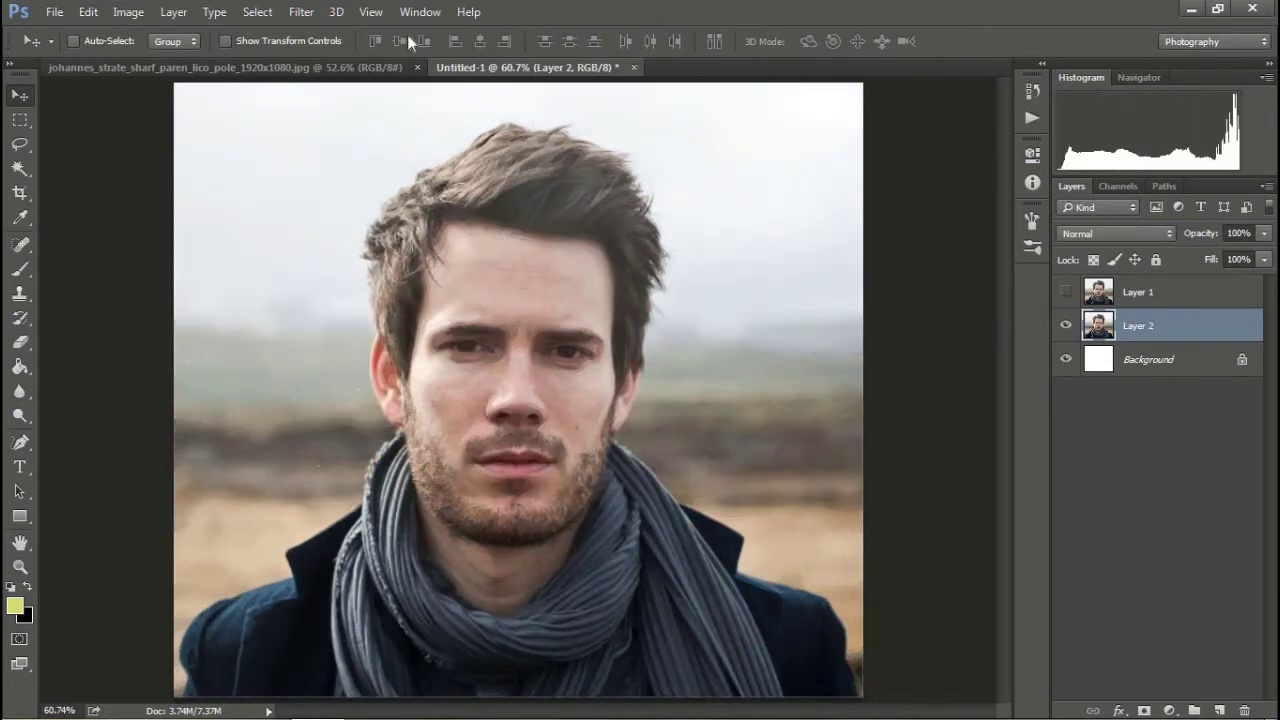
left_click(301, 12)
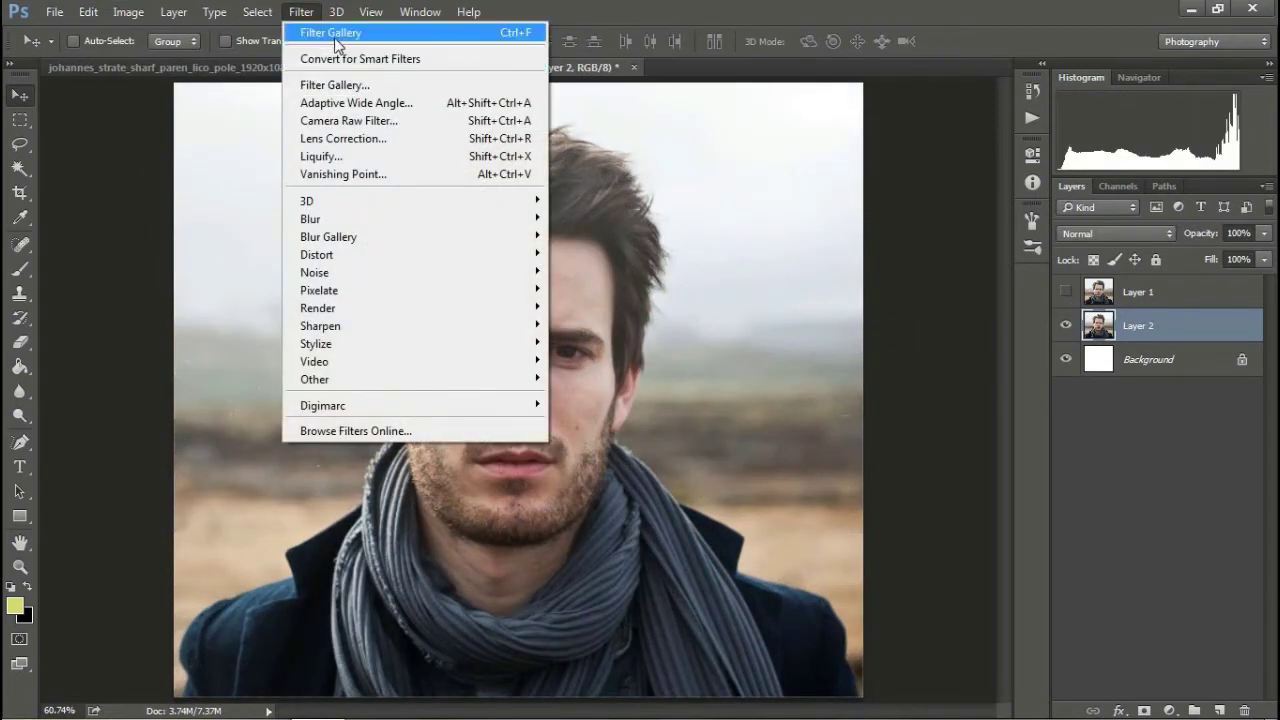
- Preview Paint Daubs on Layer 2 at Brush Size 15 and Sharpness 20, preview fitted on screen
left_click(335, 85)
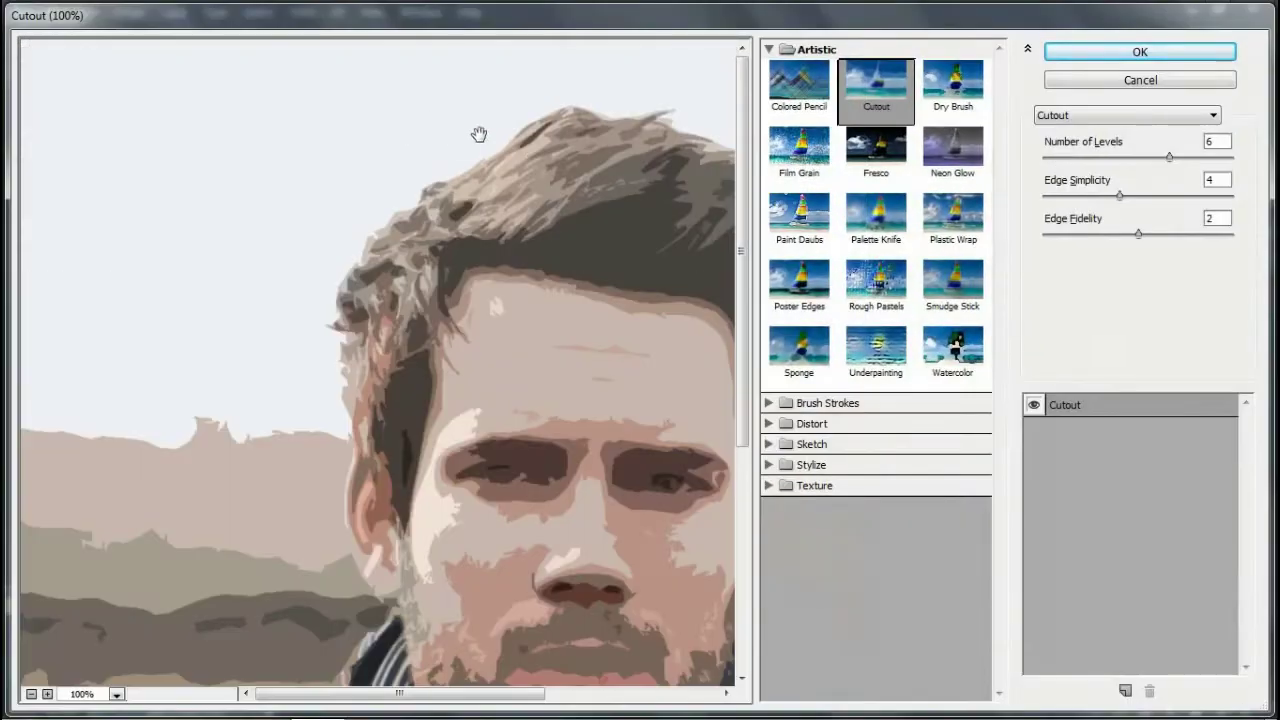
left_click(33, 694)
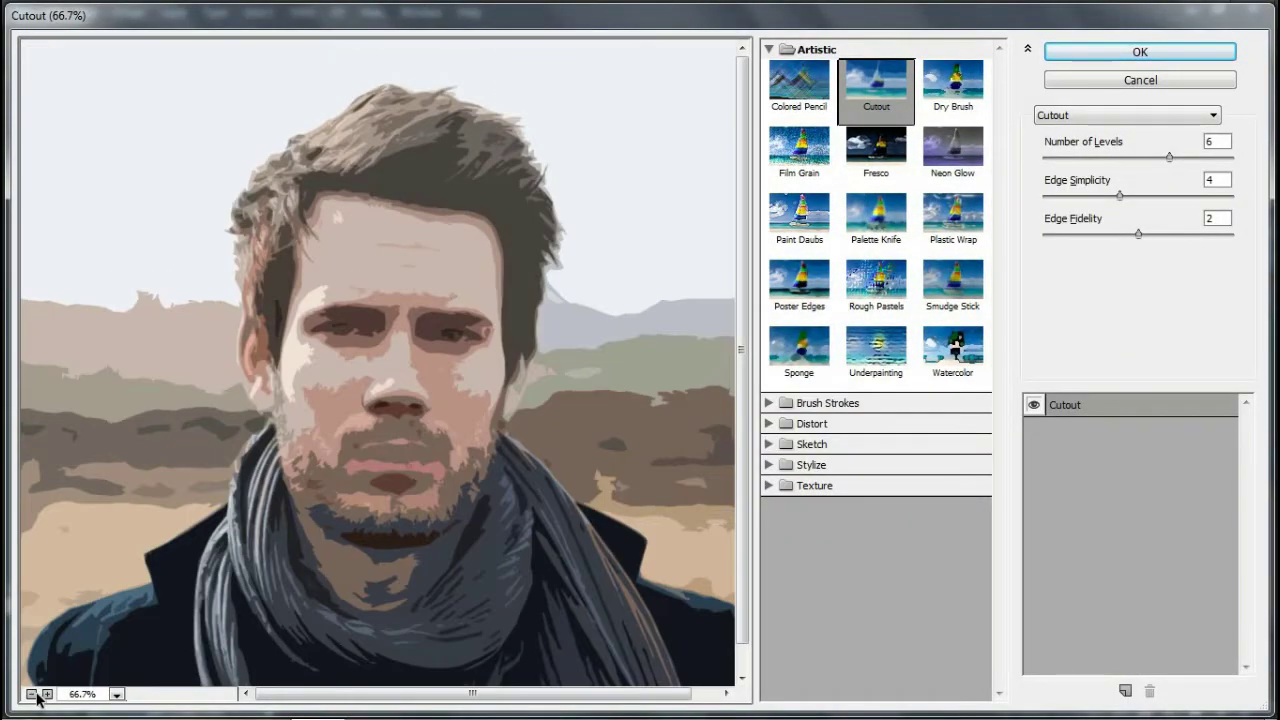
left_click(33, 694)
left_click(116, 694)
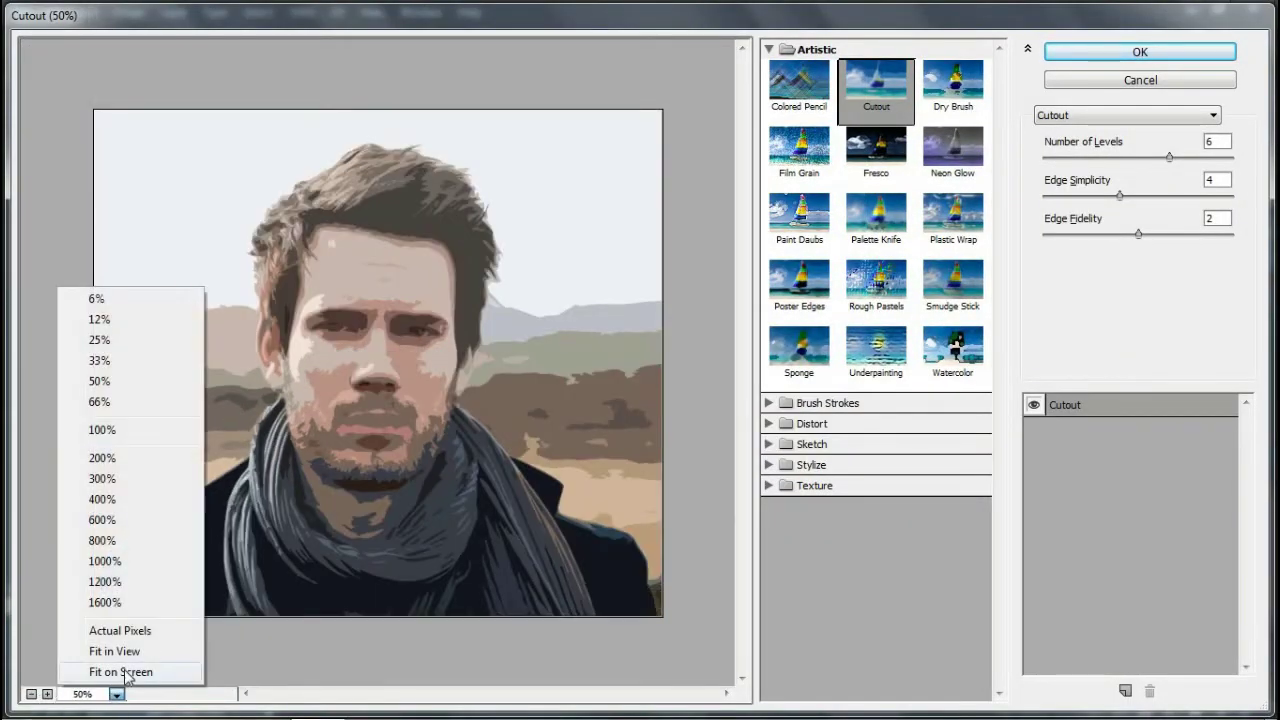
left_click(121, 672)
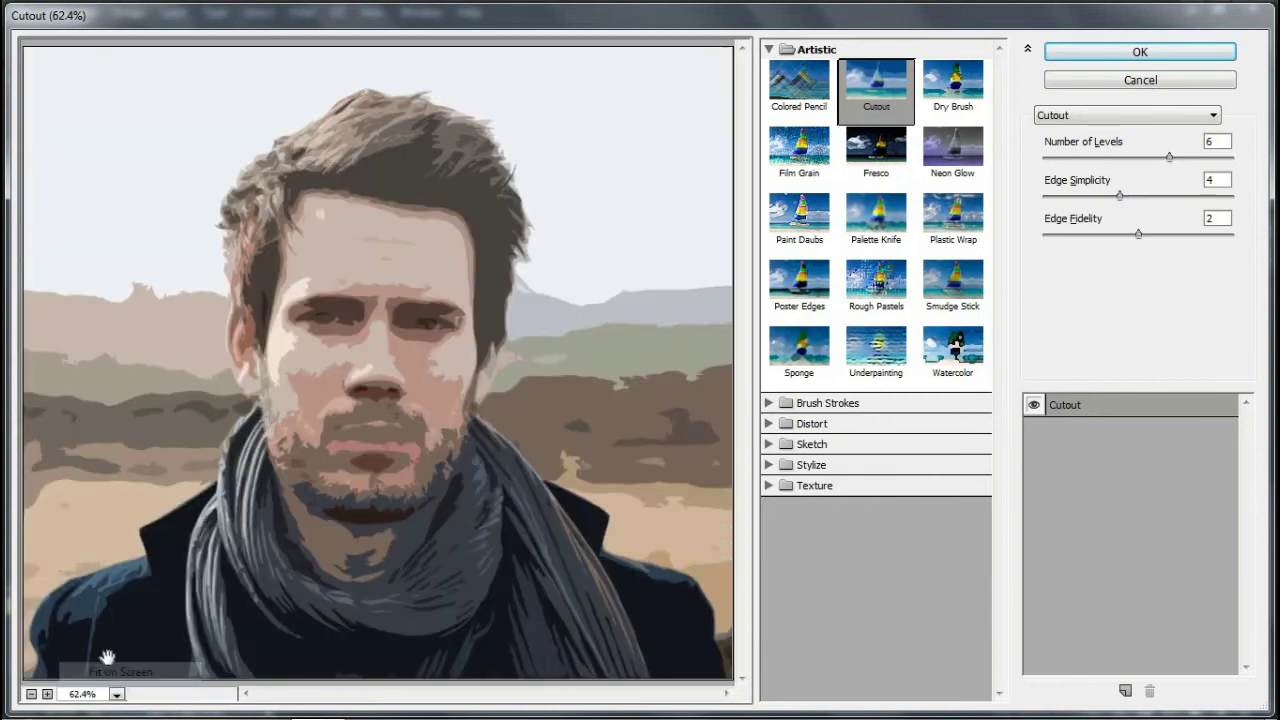
left_click(828, 233)
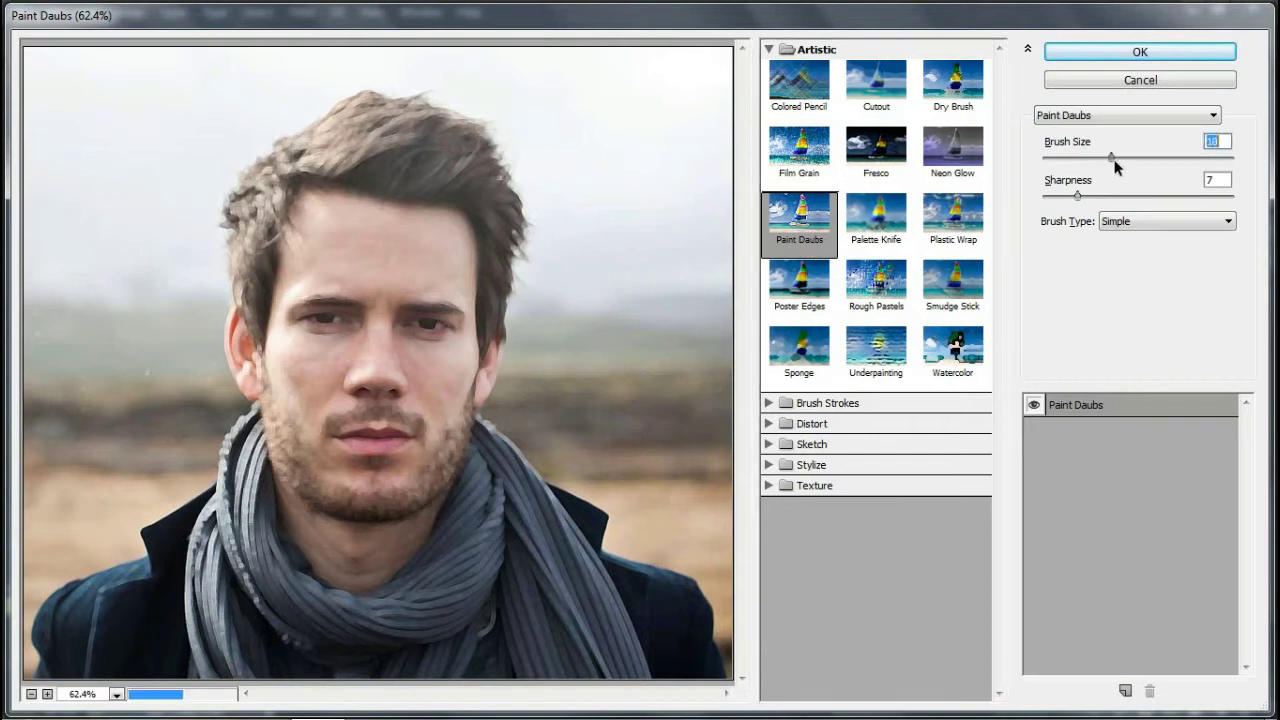
left_click_drag(1073, 157, 1137, 164)
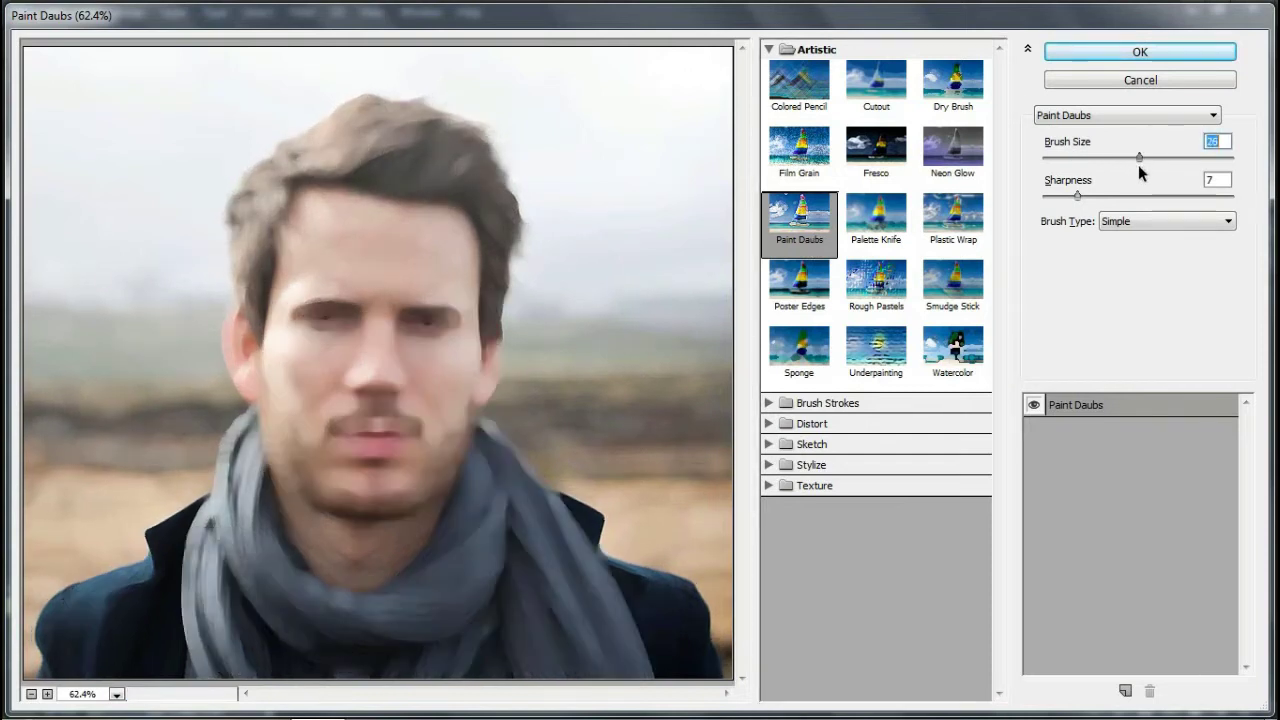
mouse_move(1138, 165)
left_mouse_down()
mouse_move(1082, 167)
mouse_move(1161, 199)
left_mouse_up()
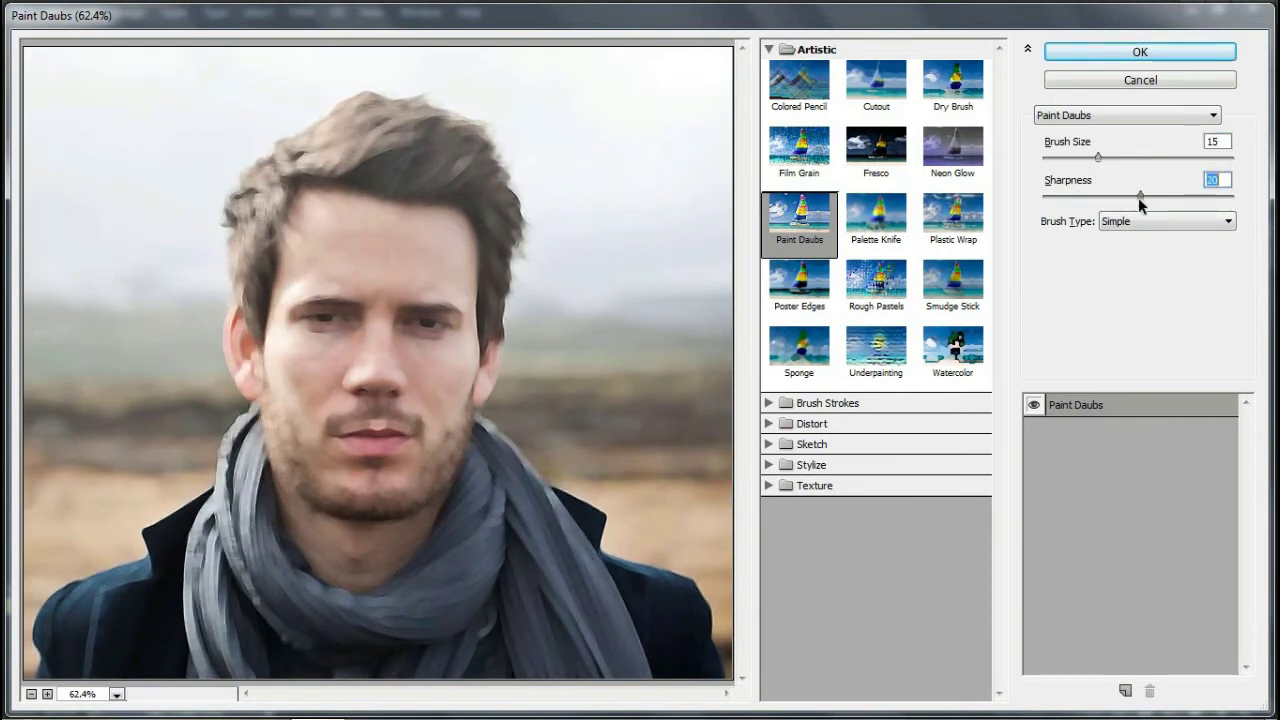
- Apply Fresco to Layer 2 with Brush Size 1, Brush Detail 7 and Texture 1
left_click(879, 162)
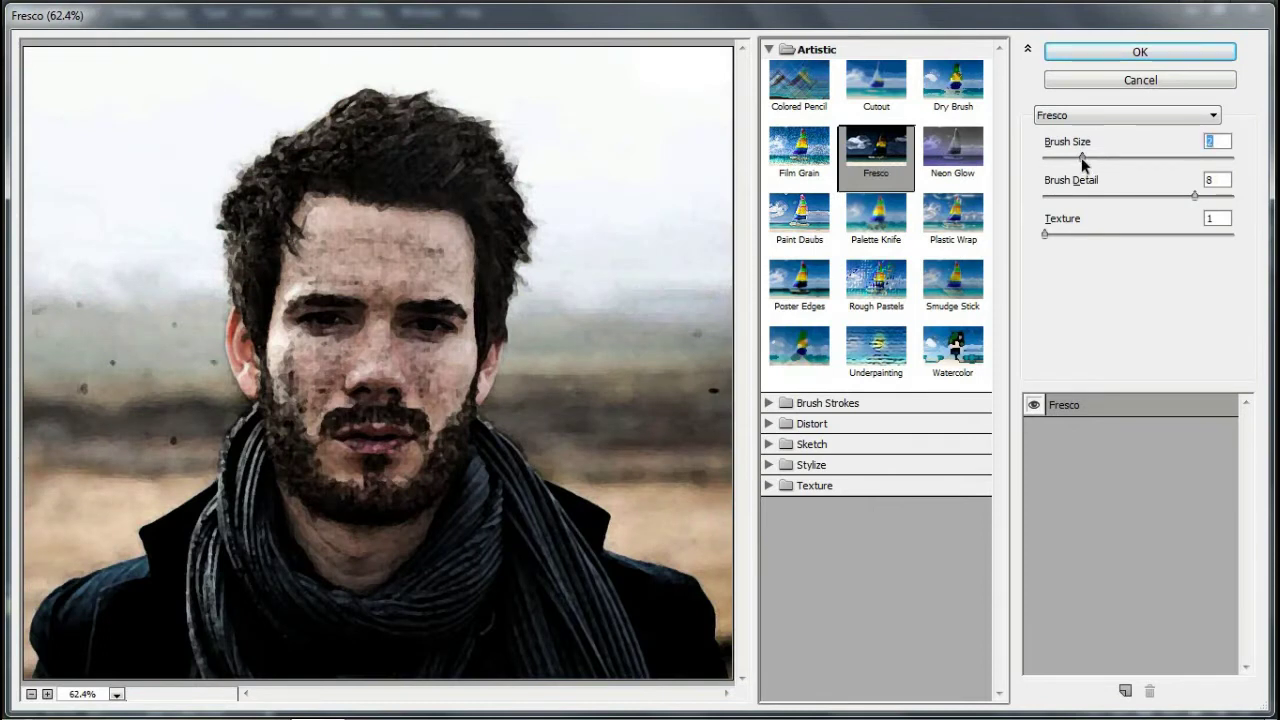
mouse_move(1081, 157)
left_mouse_down()
mouse_move(1059, 158)
mouse_move(1189, 158)
mouse_move(1061, 158)
left_mouse_up()
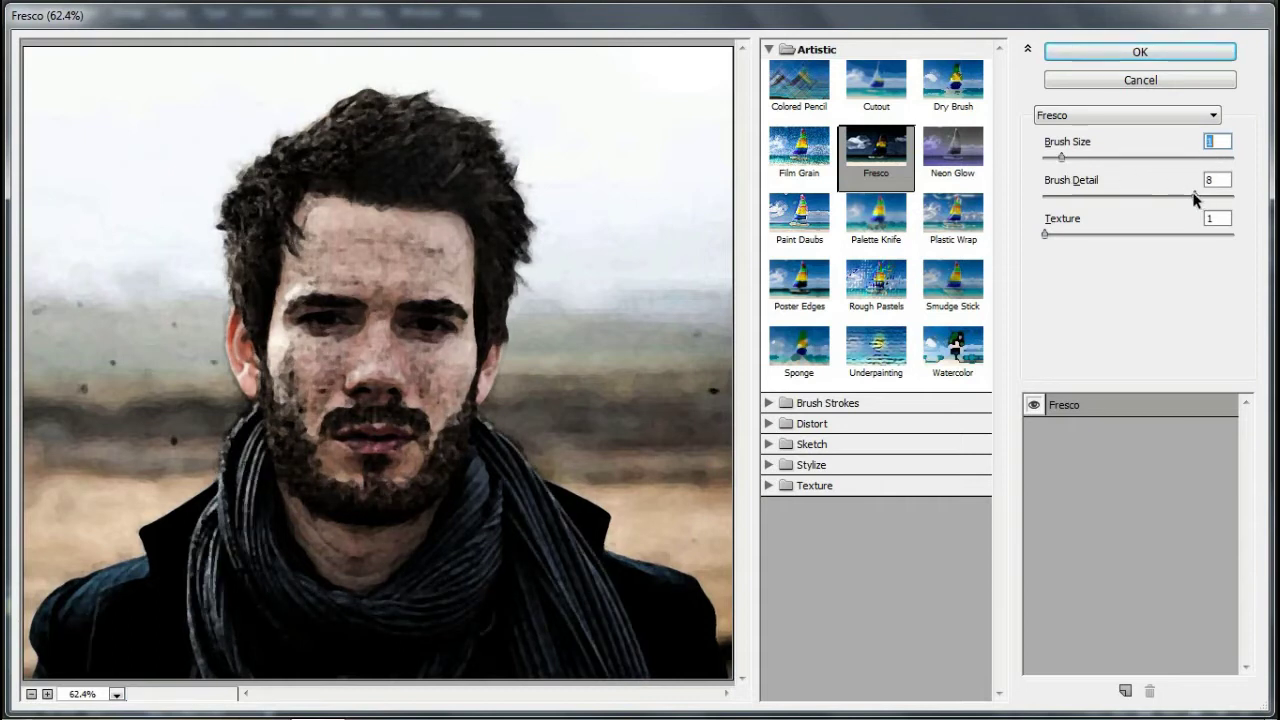
mouse_move(1193, 196)
left_mouse_down()
mouse_move(1062, 196)
mouse_move(1164, 199)
left_mouse_up()
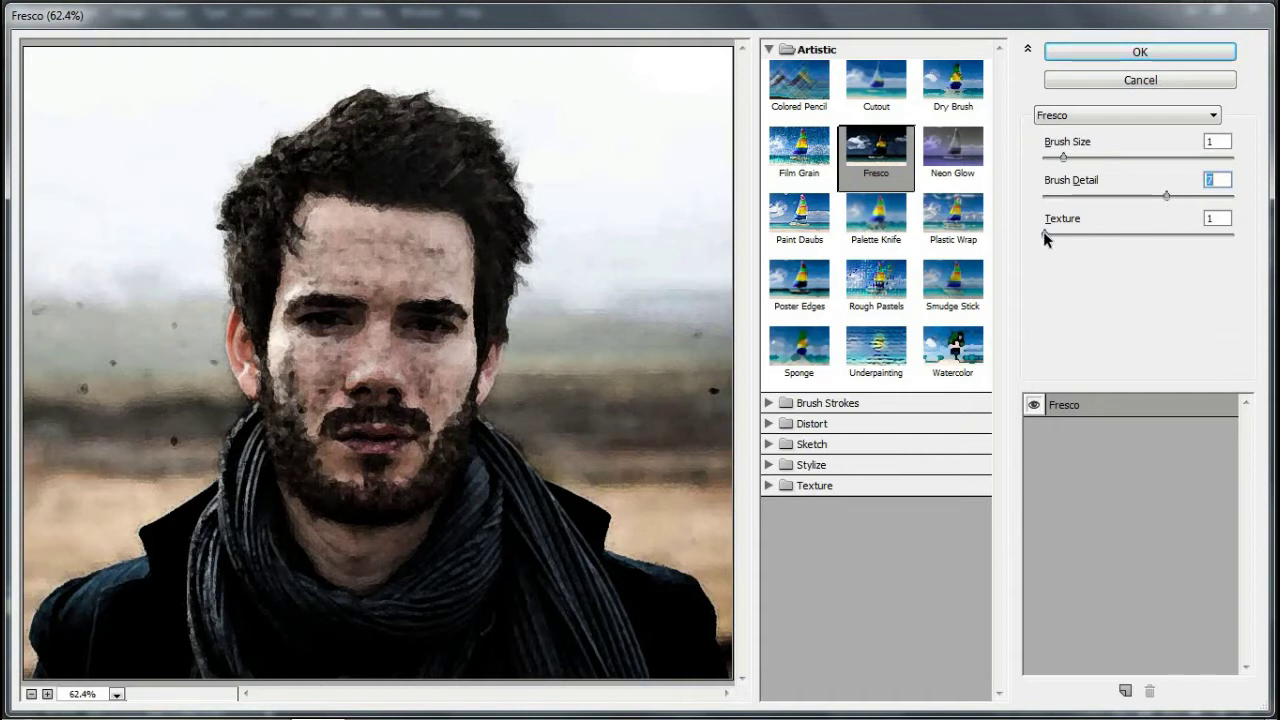
mouse_move(1043, 234)
left_mouse_down()
mouse_move(1240, 258)
mouse_move(1030, 262)
left_mouse_up()
left_click(1160, 56)
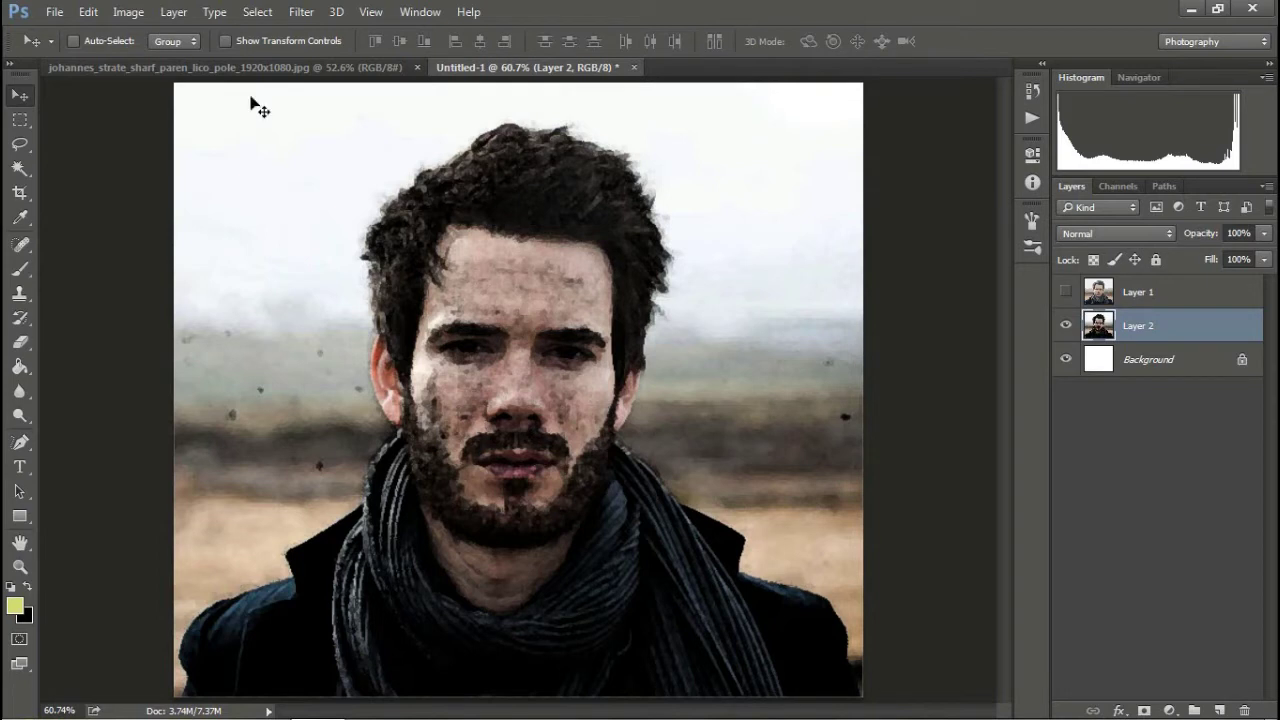
- Paste the original photo as Layer 3 and fit the Filter Gallery preview to the whole photo
left_click(89, 11)
mouse_move(157, 178)
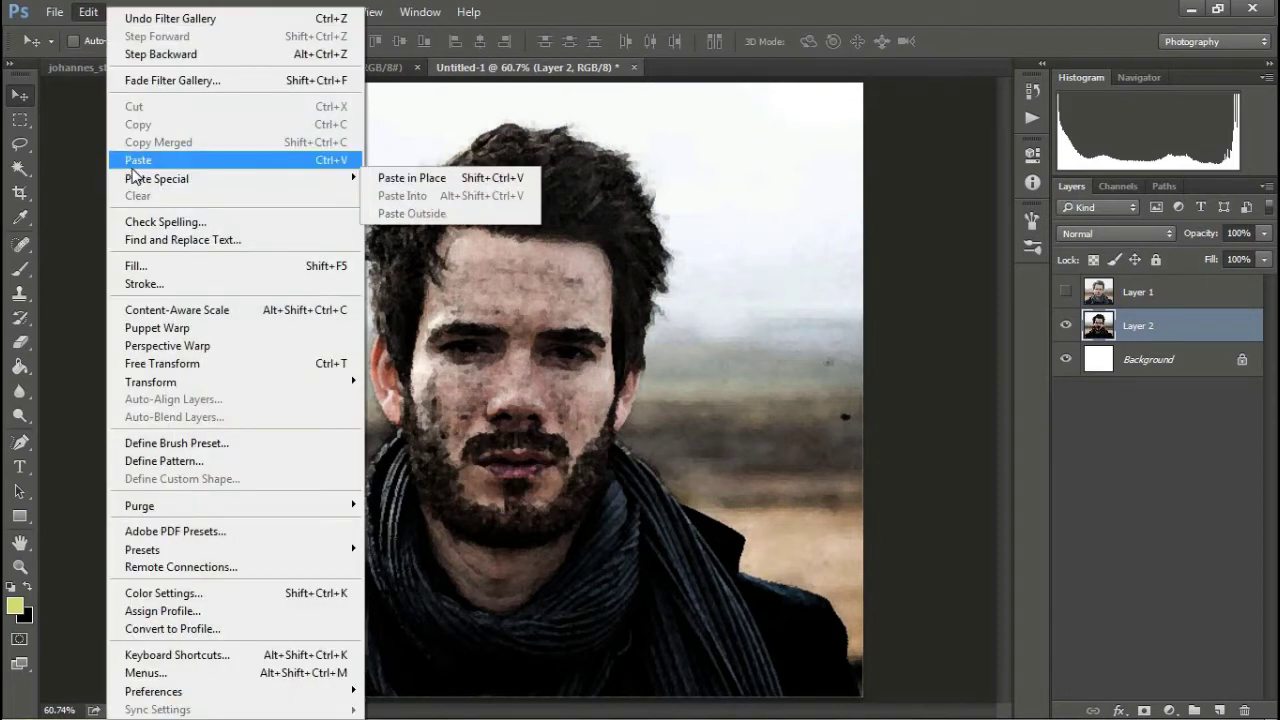
left_click(136, 160)
left_click(301, 11)
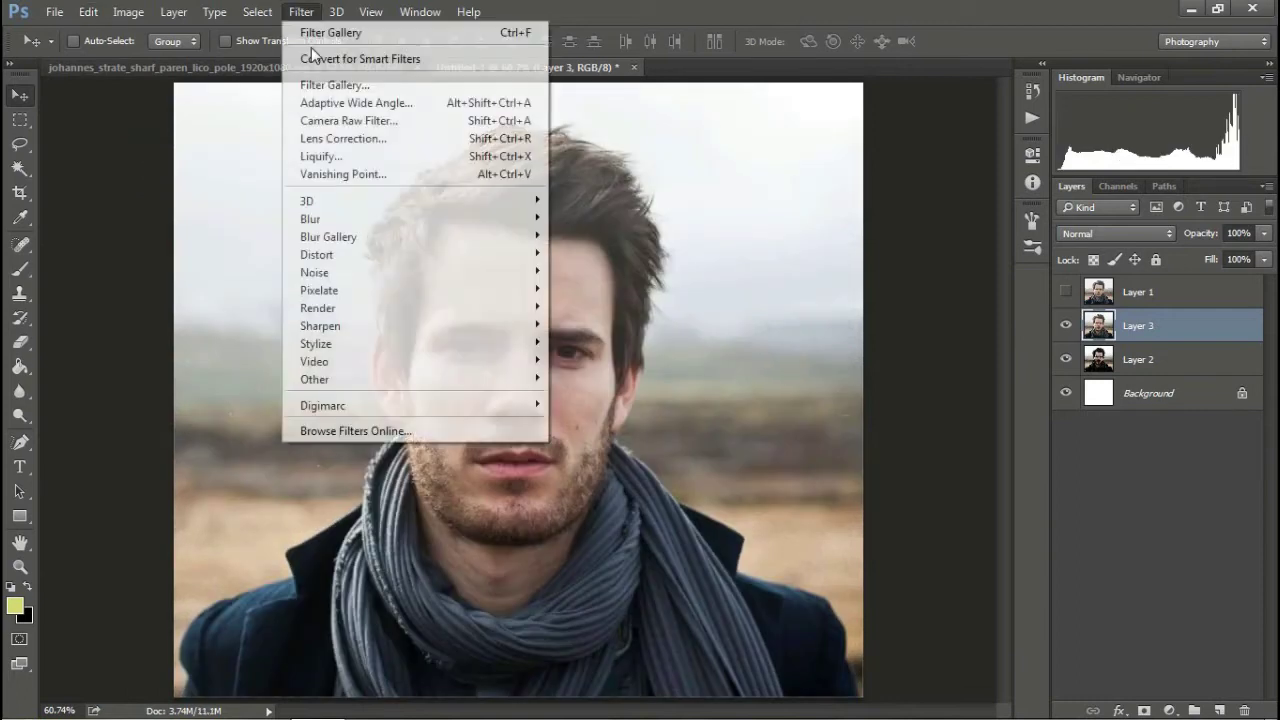
left_click(318, 86)
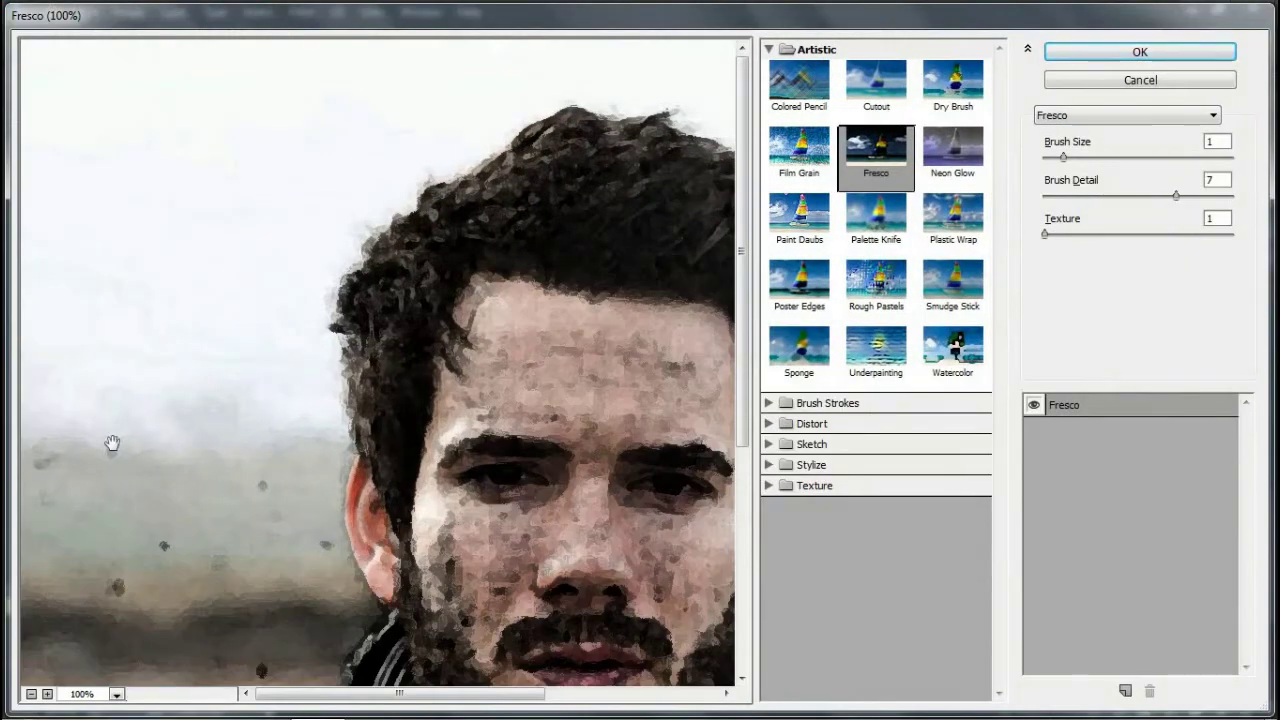
left_click(32, 694)
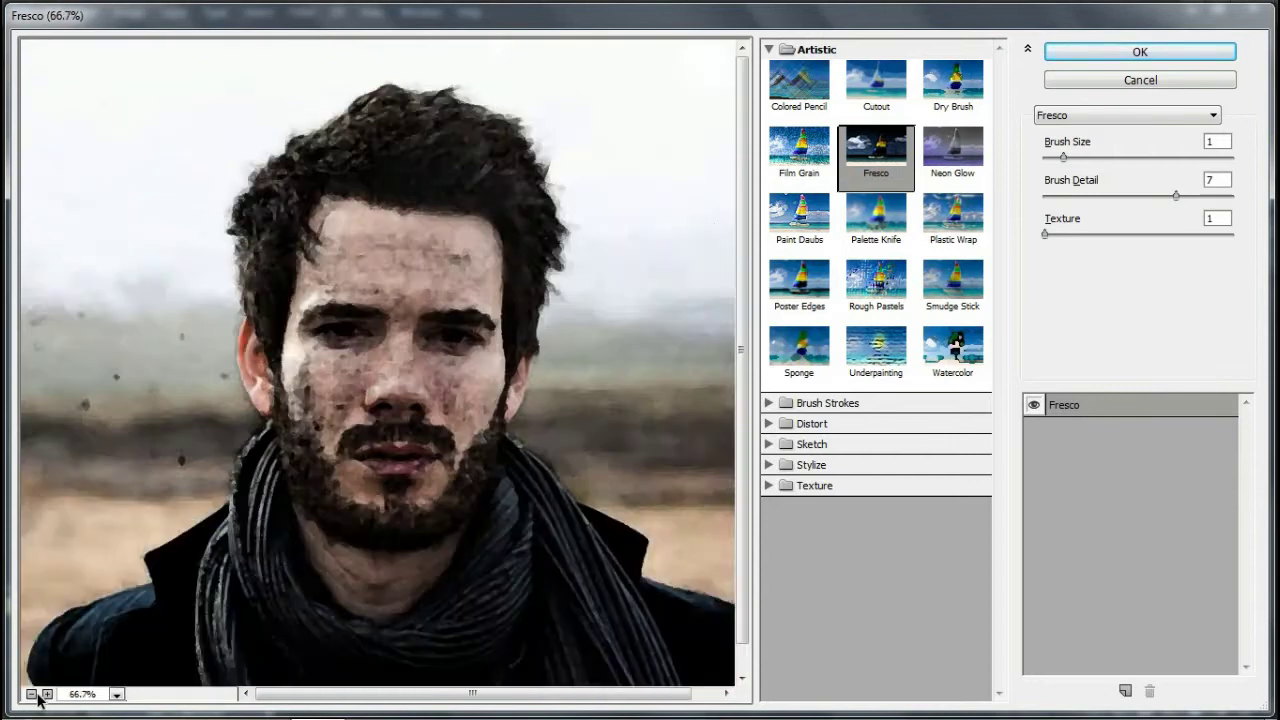
left_click(32, 694)
left_click(116, 694)
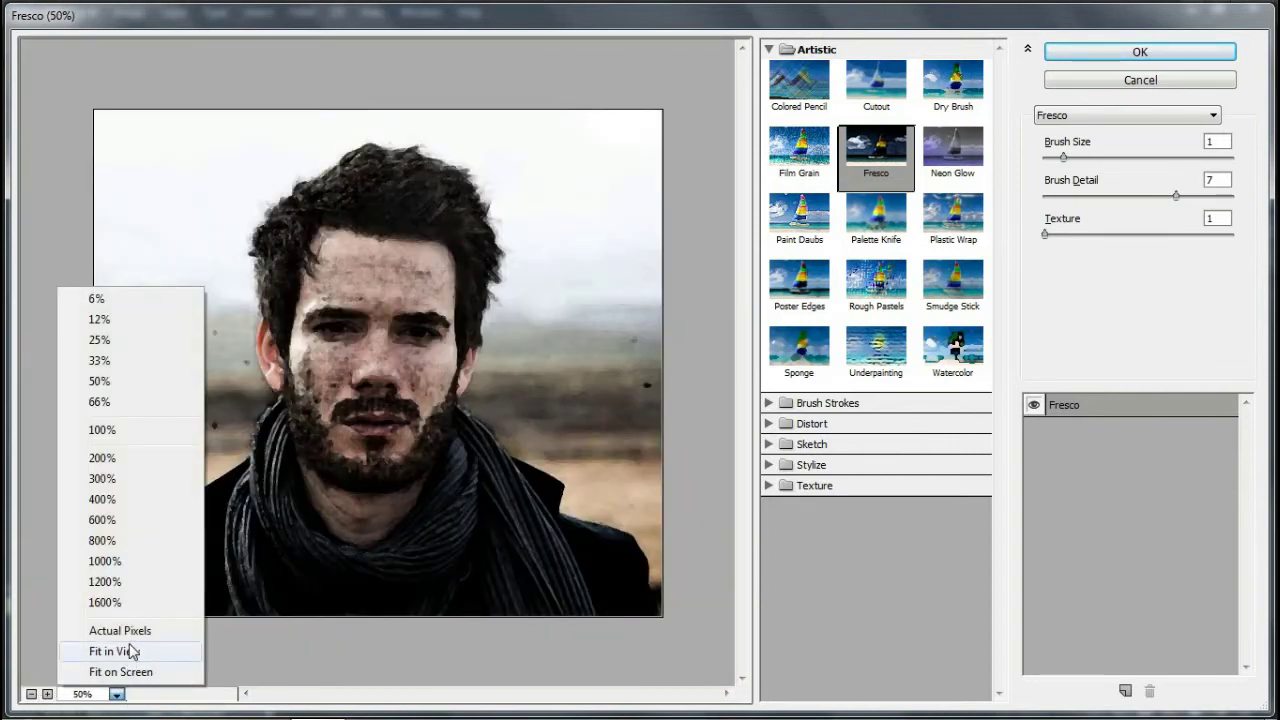
left_click(118, 651)
- Choose Neon Glow and set its glow colour to red
left_click(948, 172)
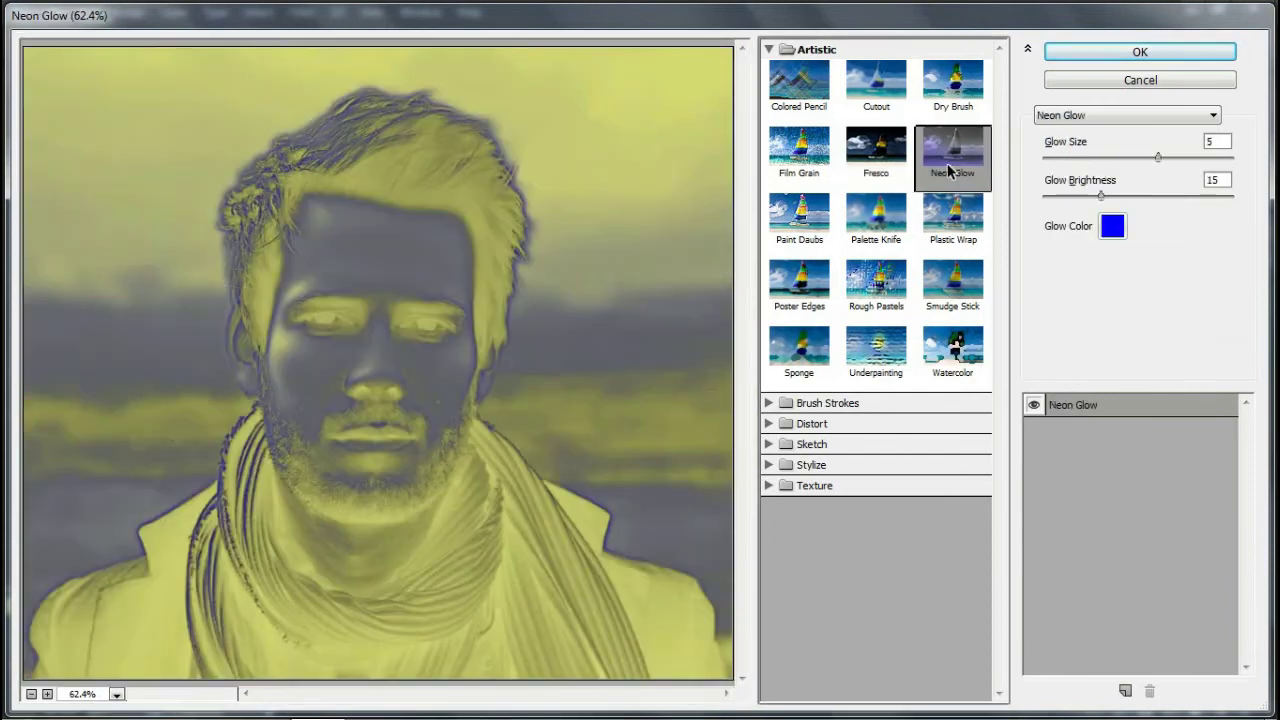
left_click(1118, 228)
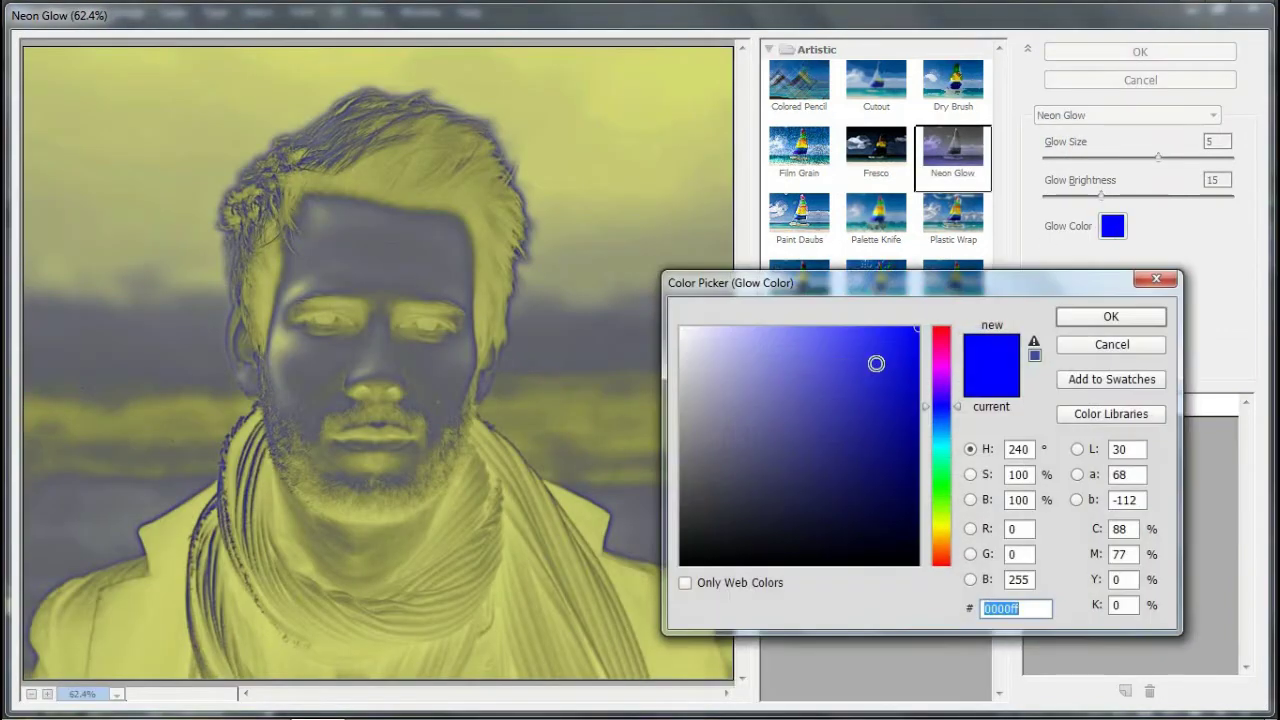
left_click(876, 363)
left_click_drag(940, 350, 940, 333)
left_click_drag(875, 363, 857, 353)
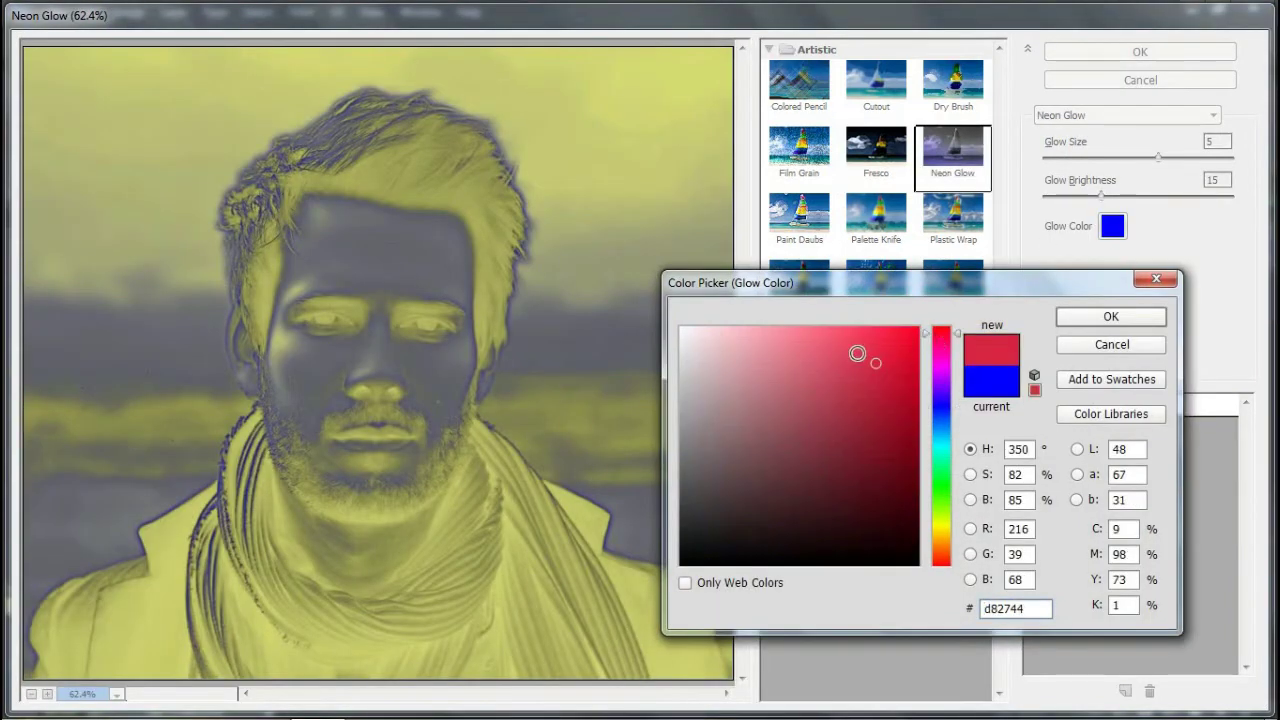
left_click(1111, 317)
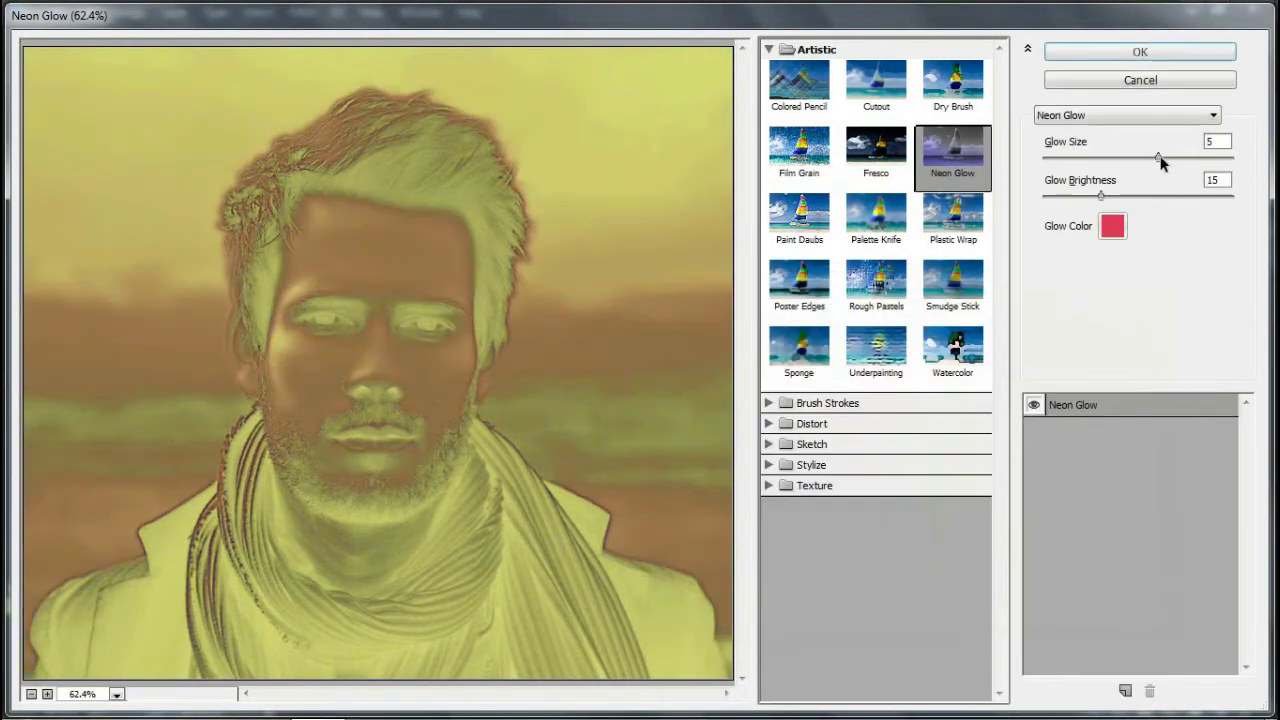
- Apply Neon Glow with Glow Size -15 and a black glow colour
mouse_move(1143, 158)
left_mouse_down()
mouse_move(1078, 158)
mouse_move(1183, 197)
mouse_move(1230, 198)
left_mouse_up()
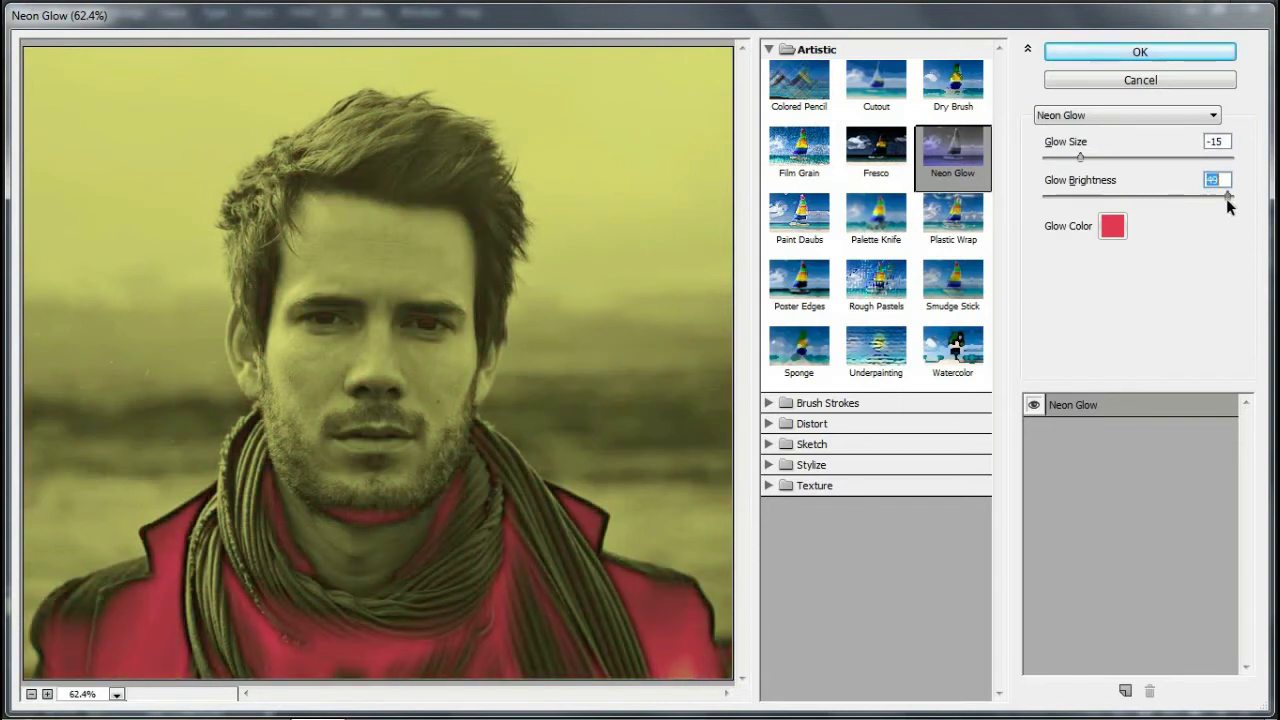
left_click(1112, 226)
left_click_drag(731, 534, 701, 560)
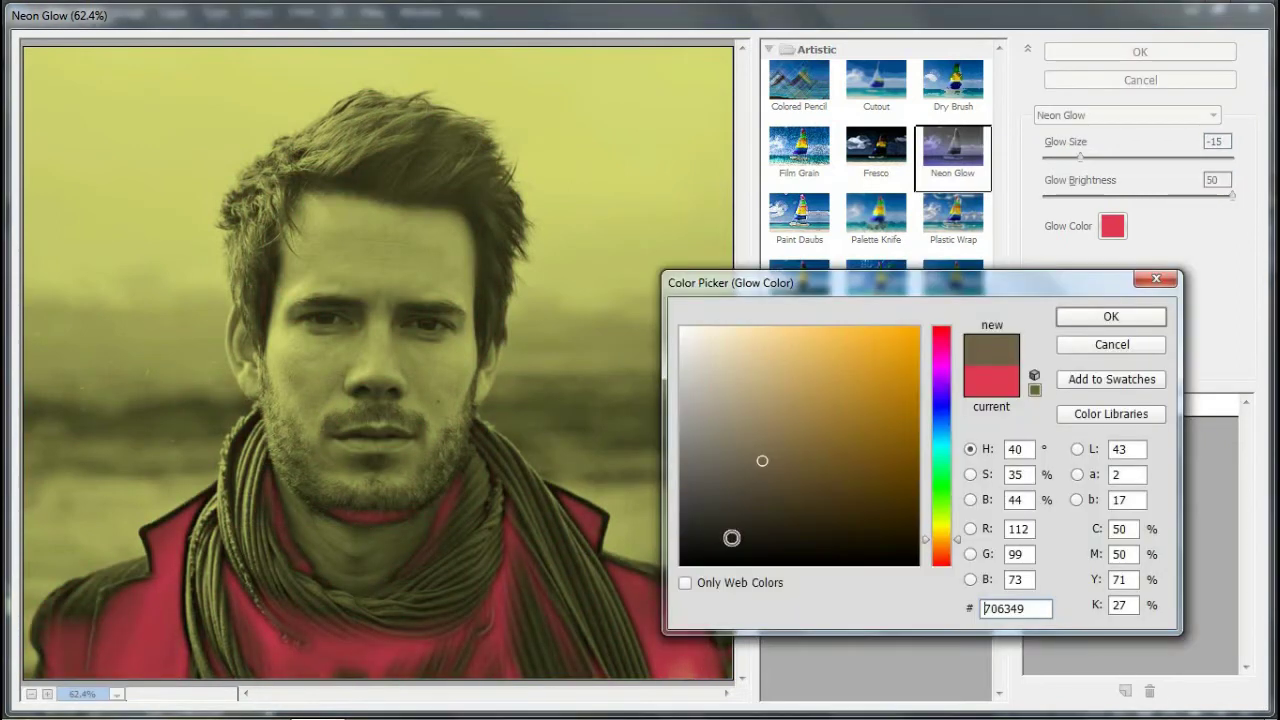
left_click(1104, 317)
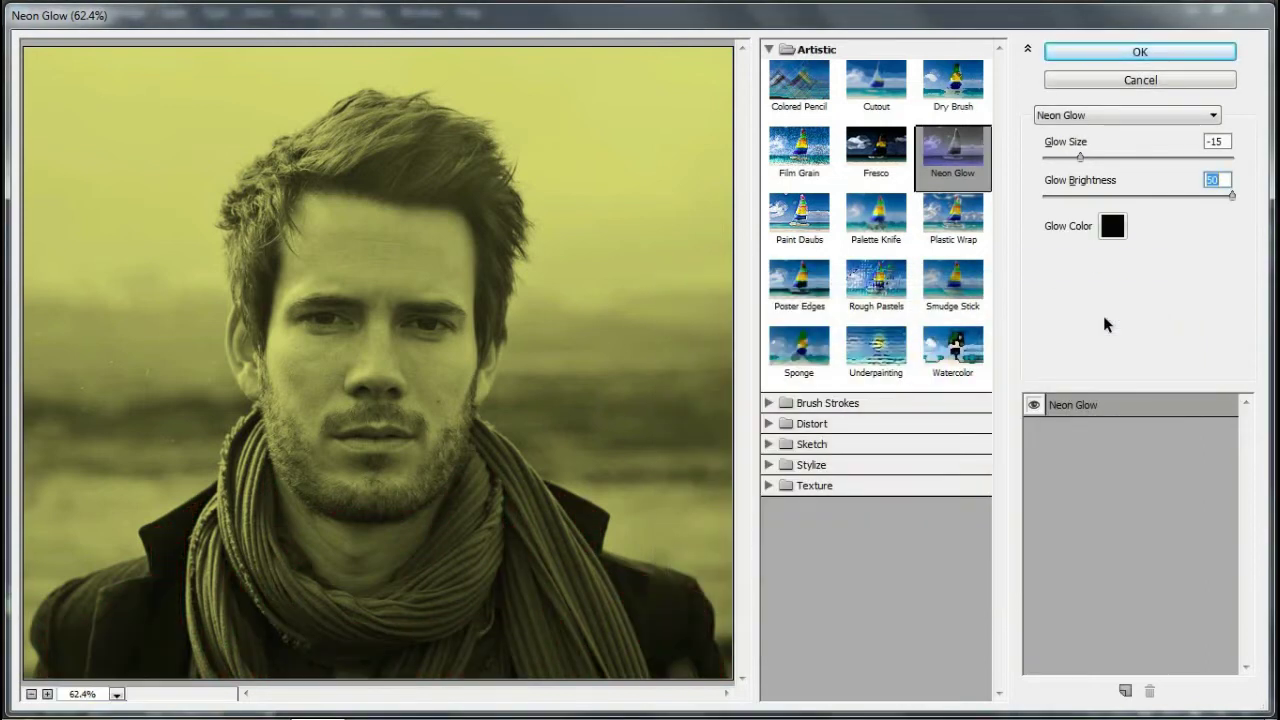
left_click(1140, 51)
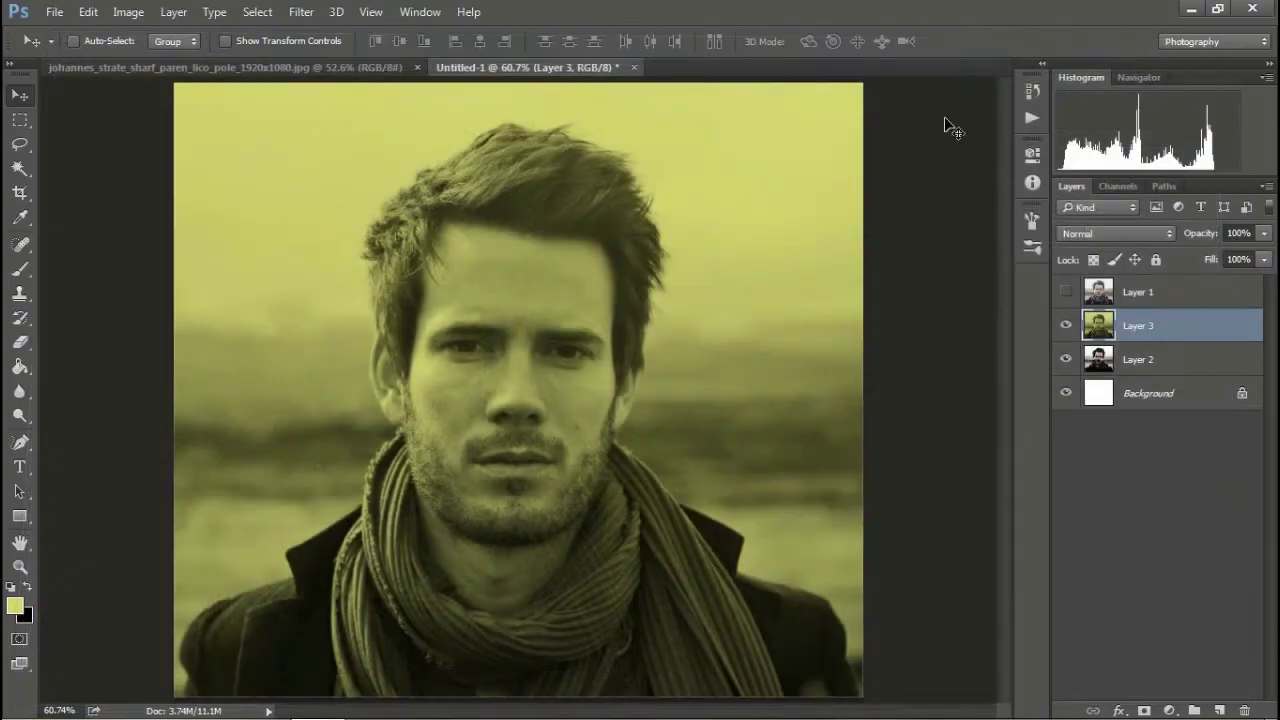
- Paste the clean photo as Layer 4 and try Paint Daubs and Fresco in the Filter Gallery
left_click(88, 11)
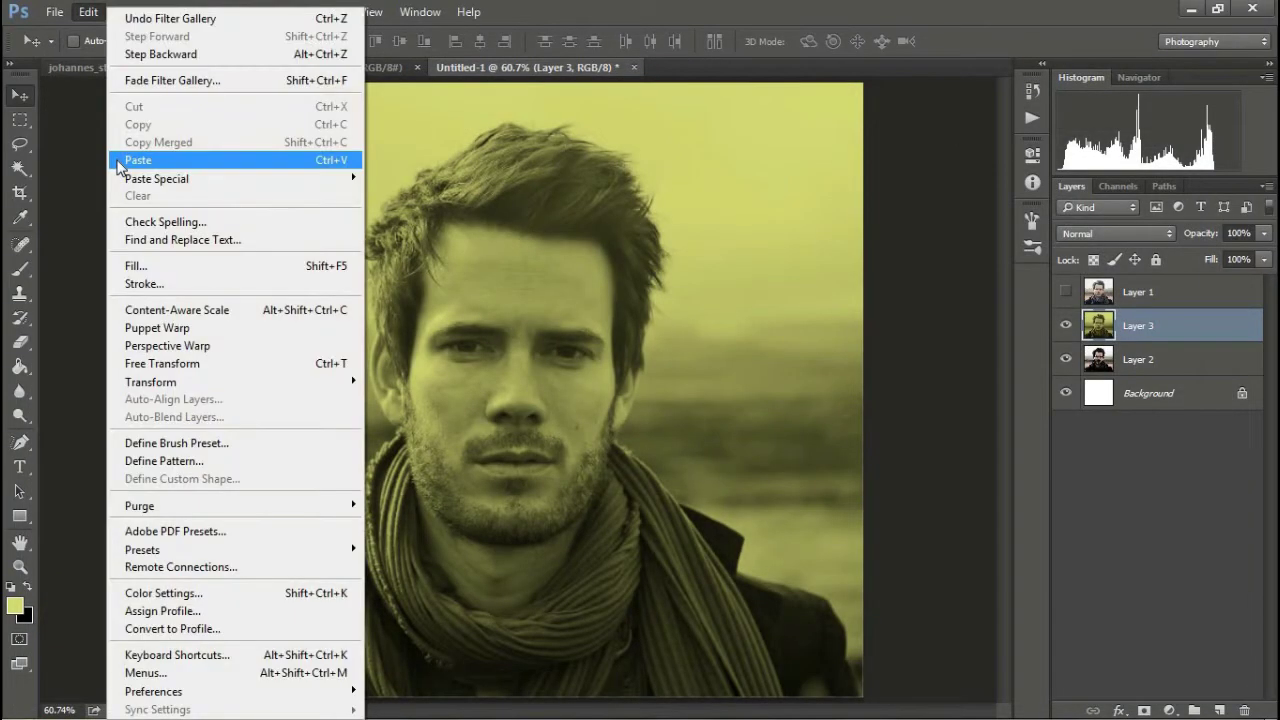
left_click(118, 165)
left_click(300, 12)
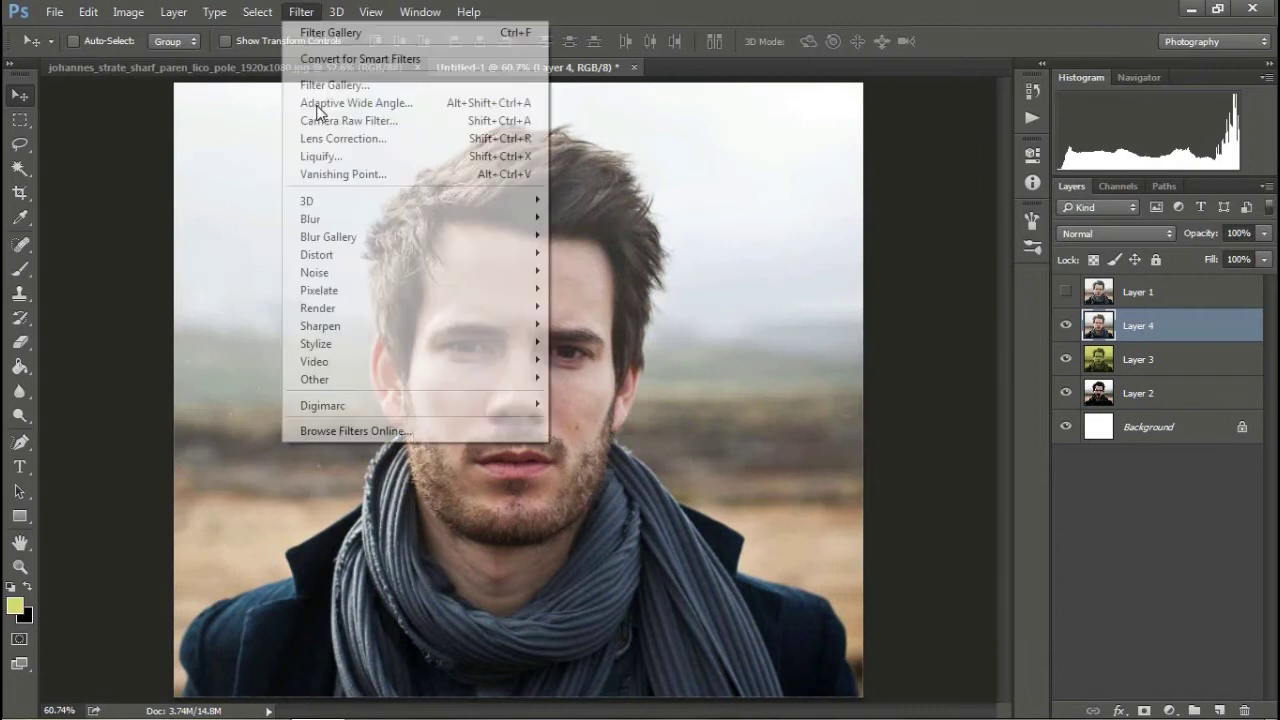
left_click(328, 86)
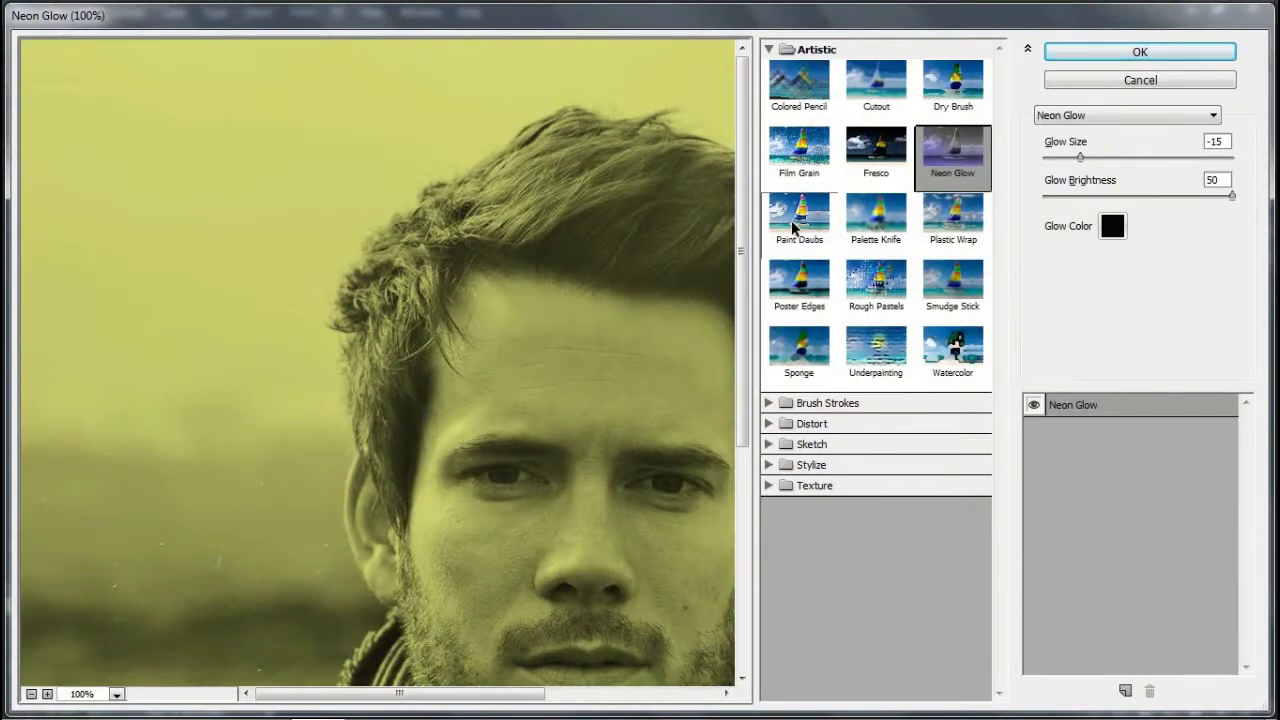
left_click(793, 228)
left_click(878, 172)
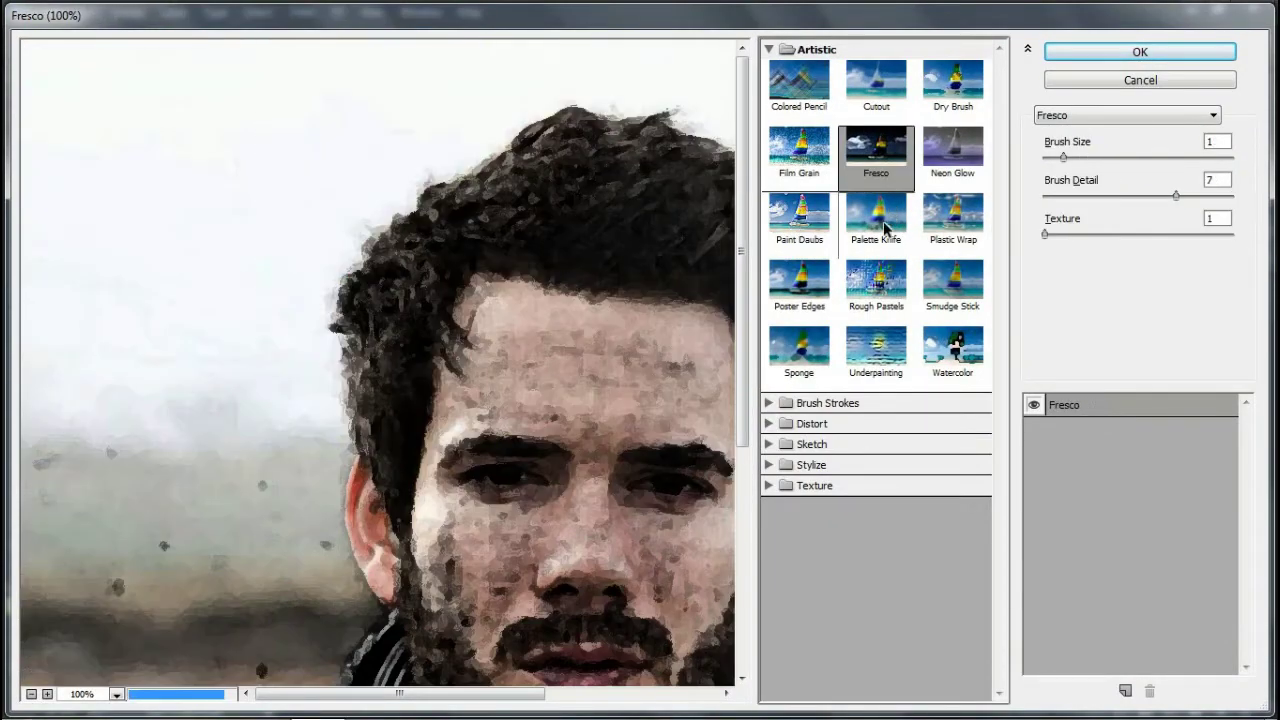
left_click(32, 694)
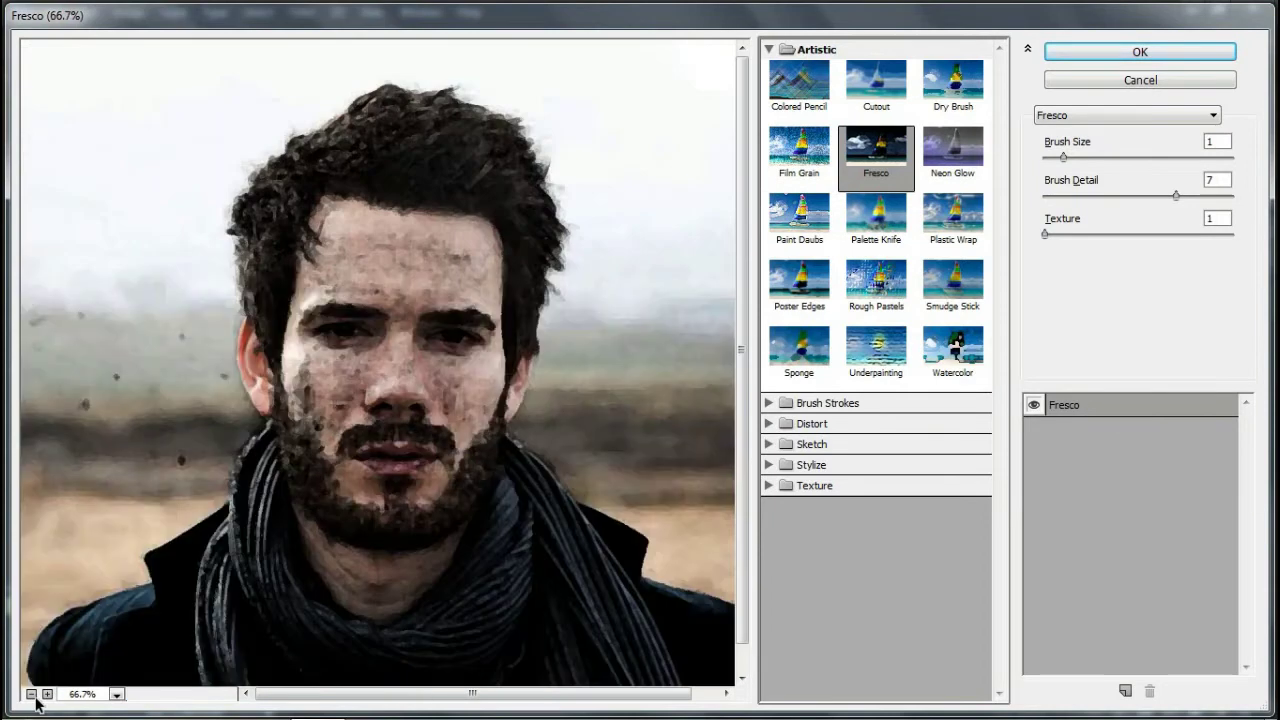
left_click(32, 694)
- Preview Film Grain with Grain 8, Highlight Area 9 and Intensity 3
left_click(797, 150)
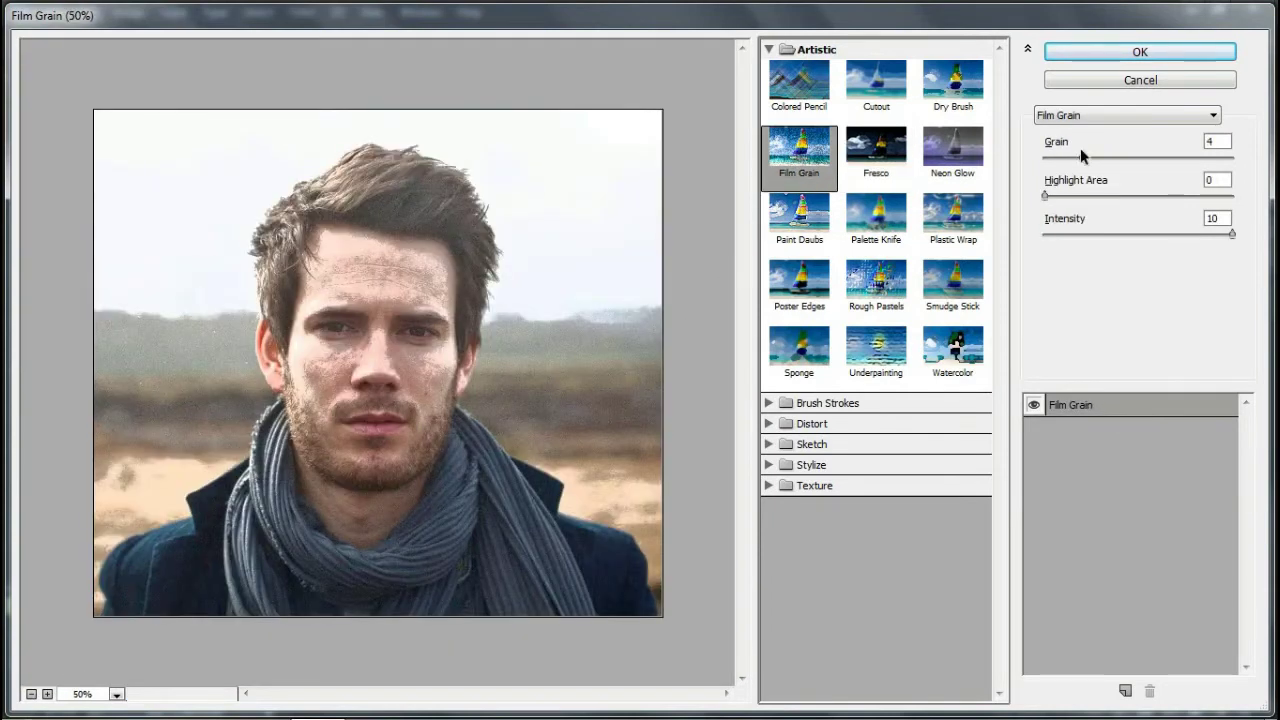
mouse_move(1080, 155)
left_mouse_down()
mouse_move(1171, 158)
mouse_move(1116, 158)
left_mouse_up()
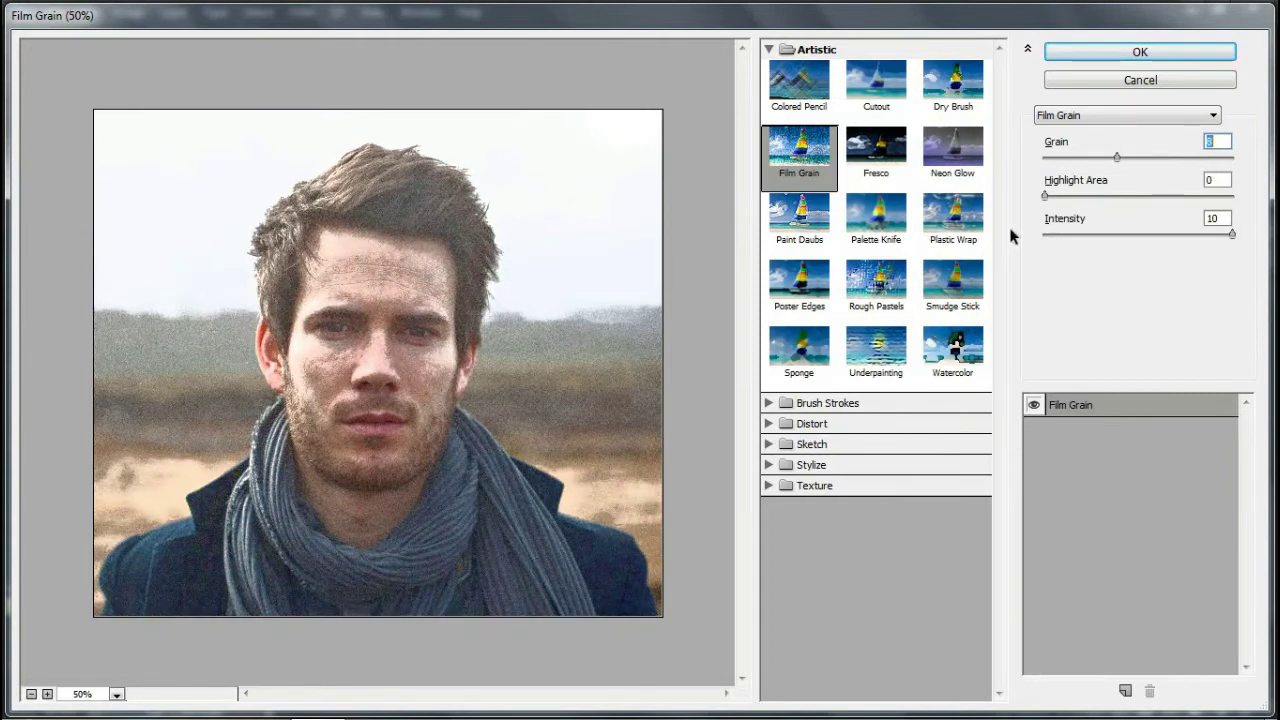
mouse_move(1046, 196)
left_mouse_down()
mouse_move(1205, 198)
mouse_move(1115, 198)
mouse_move(1131, 196)
left_mouse_up()
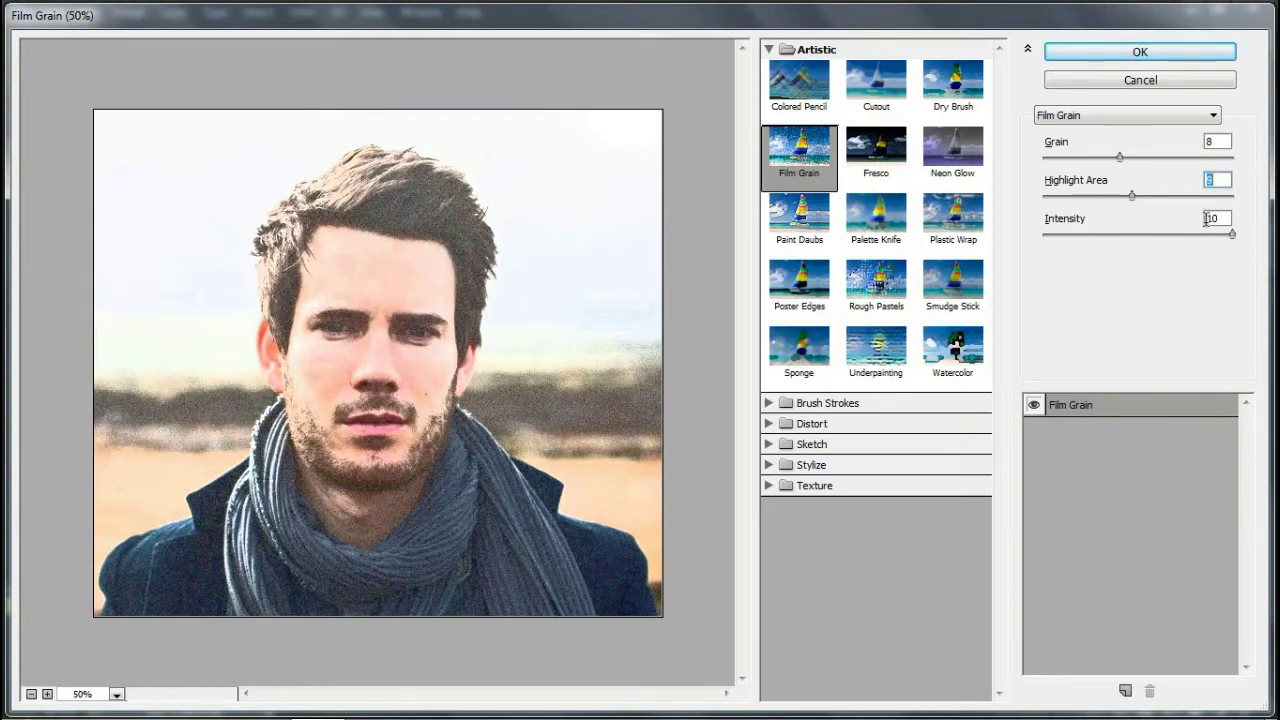
left_click_drag(1230, 234, 1096, 241)
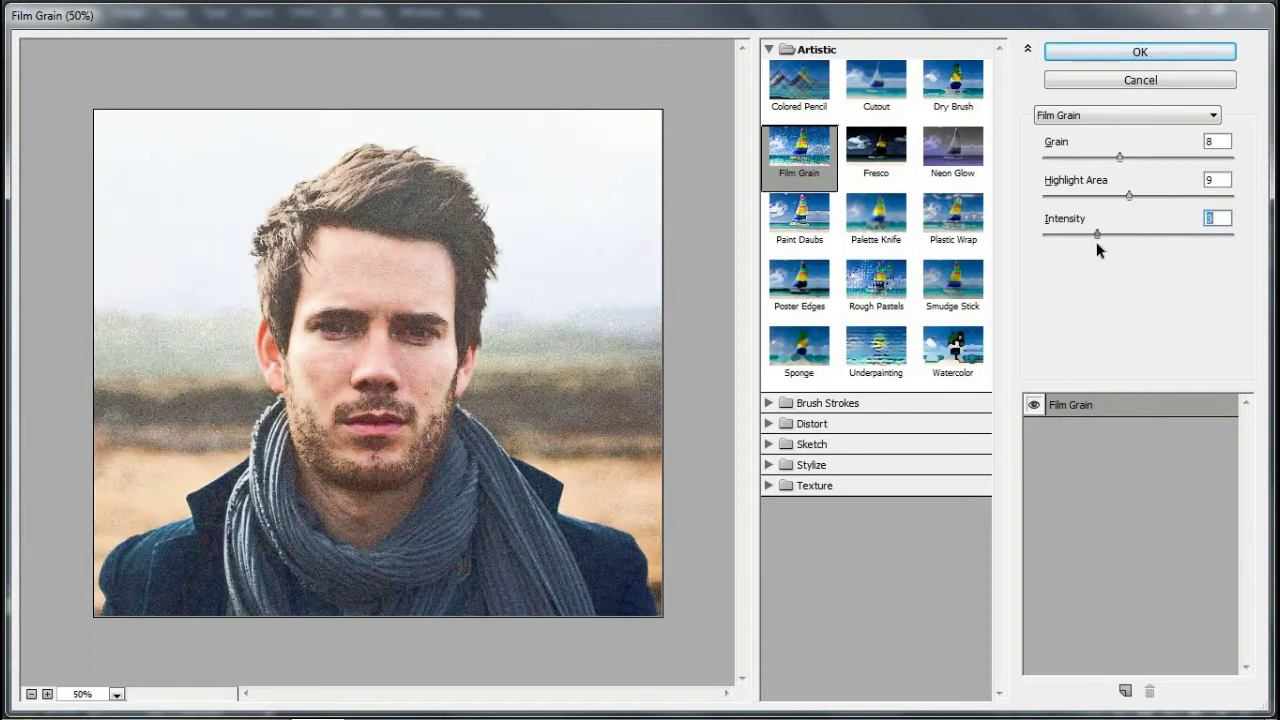
- Apply Film Grain to Layer 4 and paste the clean photo as Layer 5
left_click(1110, 56)
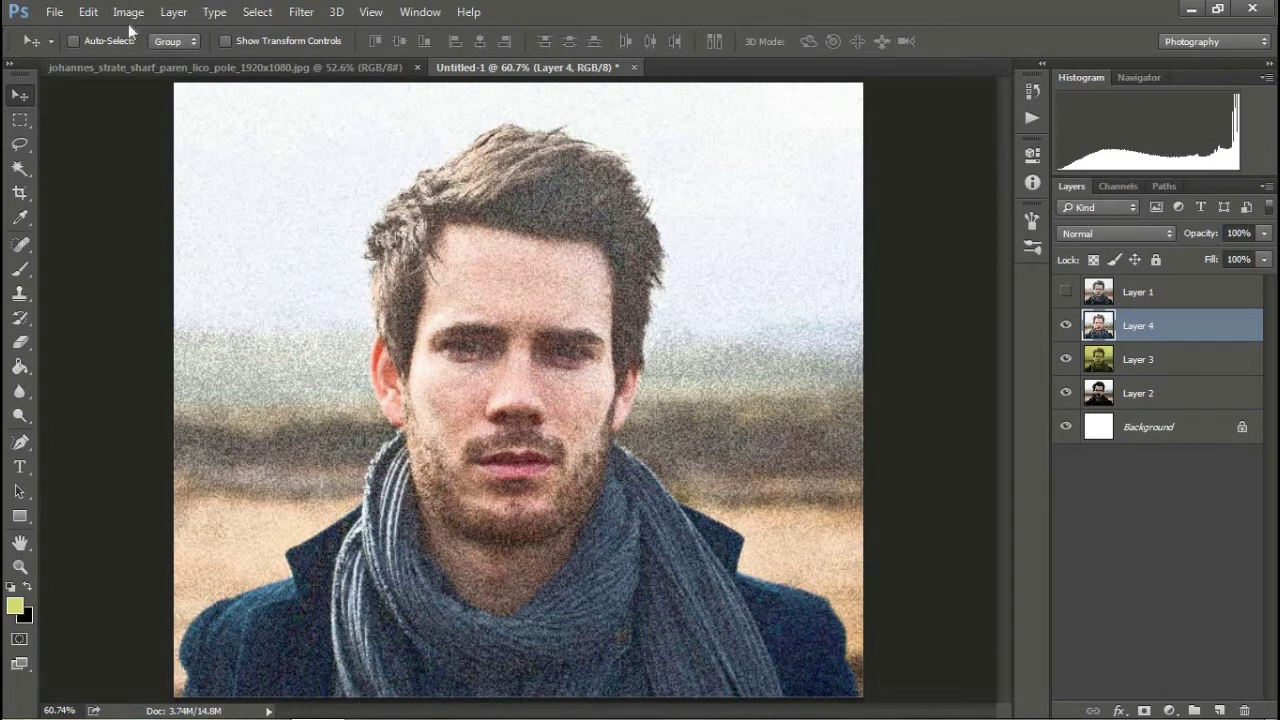
left_click(90, 12)
left_click(148, 160)
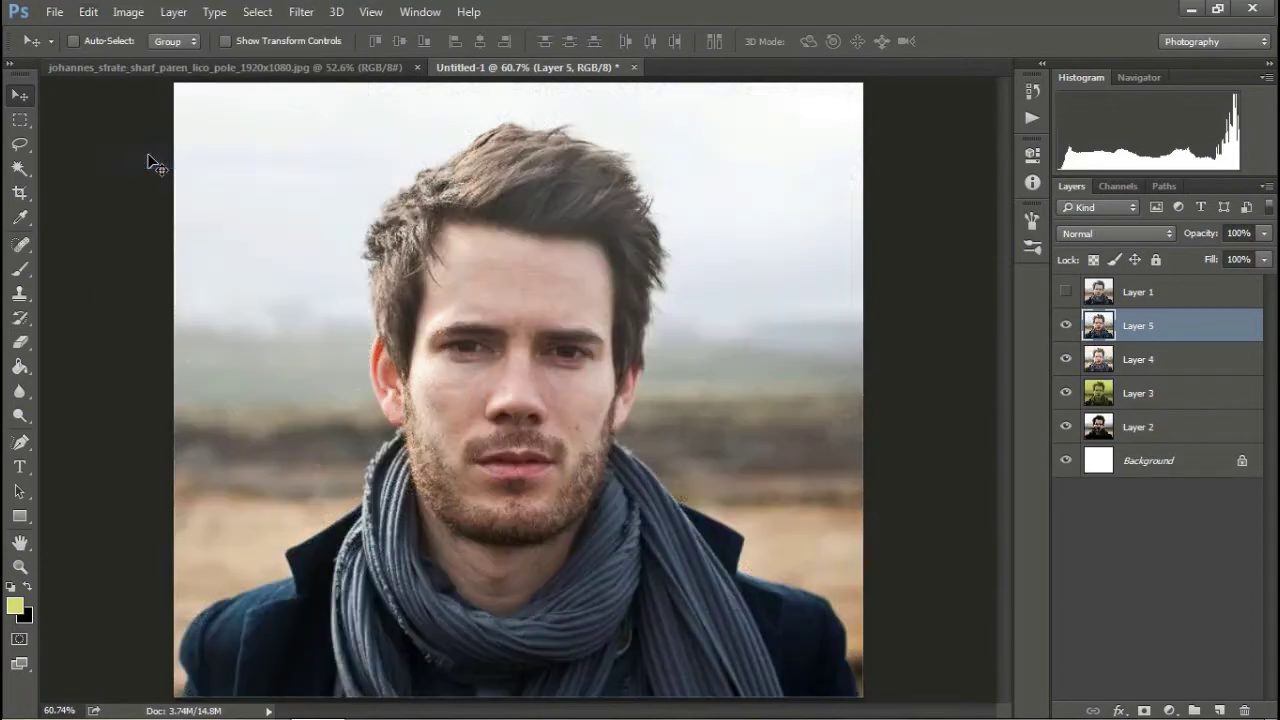
left_click(300, 12)
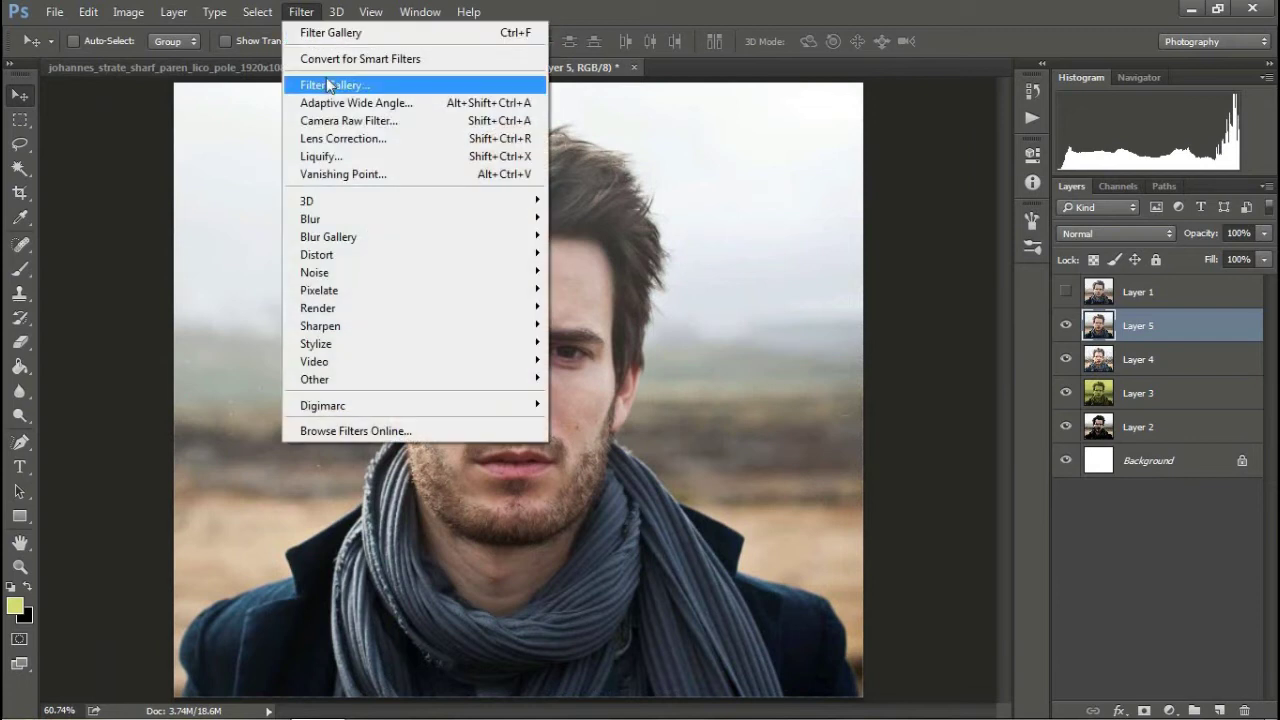
left_click(337, 85)
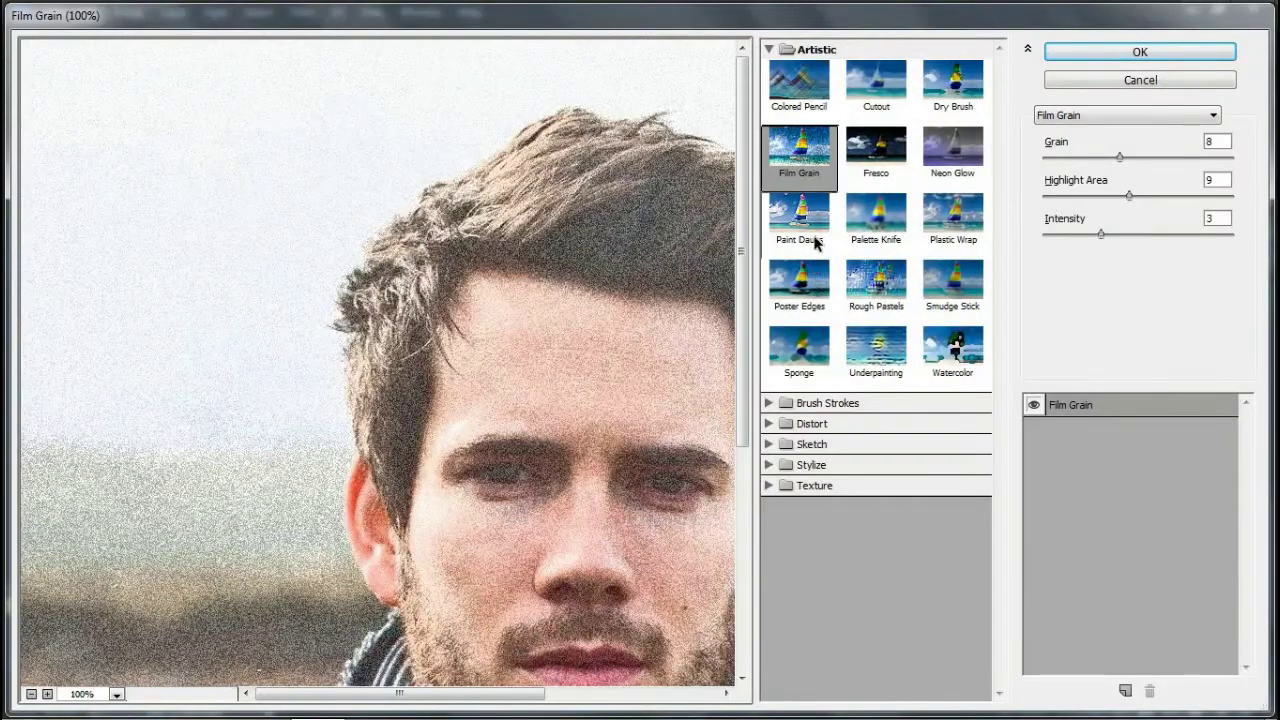
- Try Paint Daubs and Palette Knife, then pick Colored Pencil with Pencil Width 18
left_click(814, 241)
left_click(876, 238)
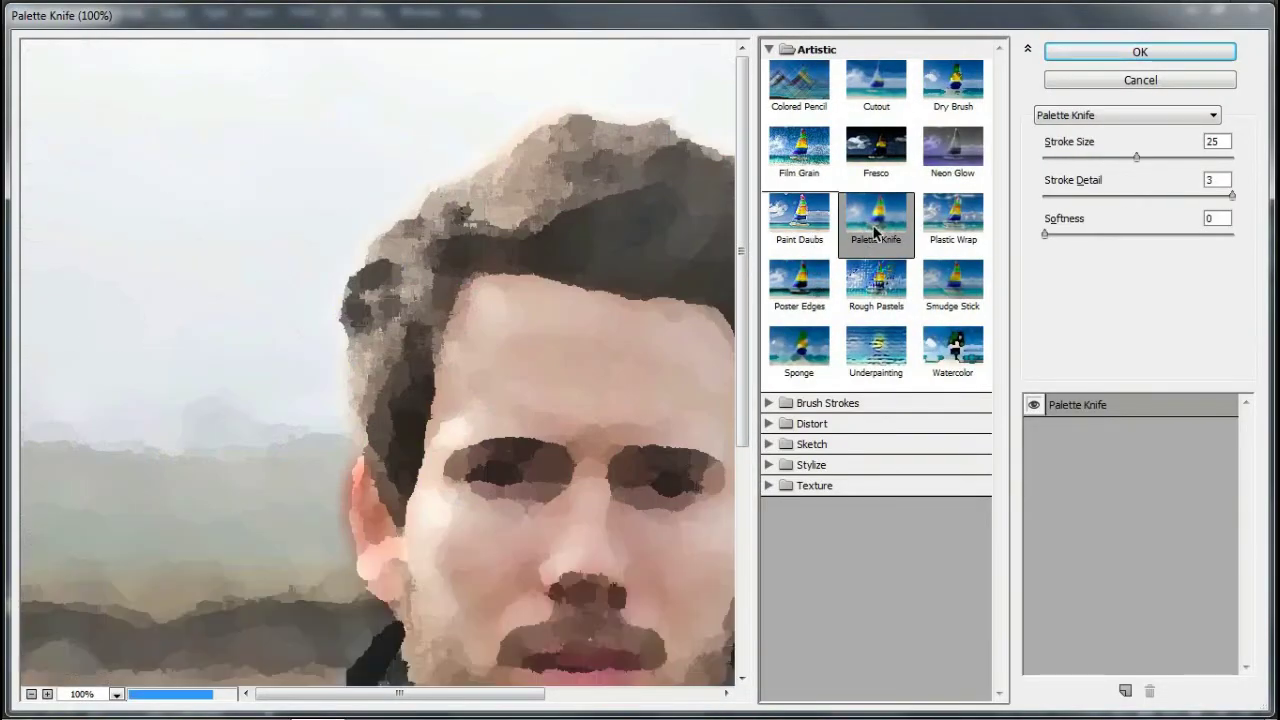
left_click(799, 82)
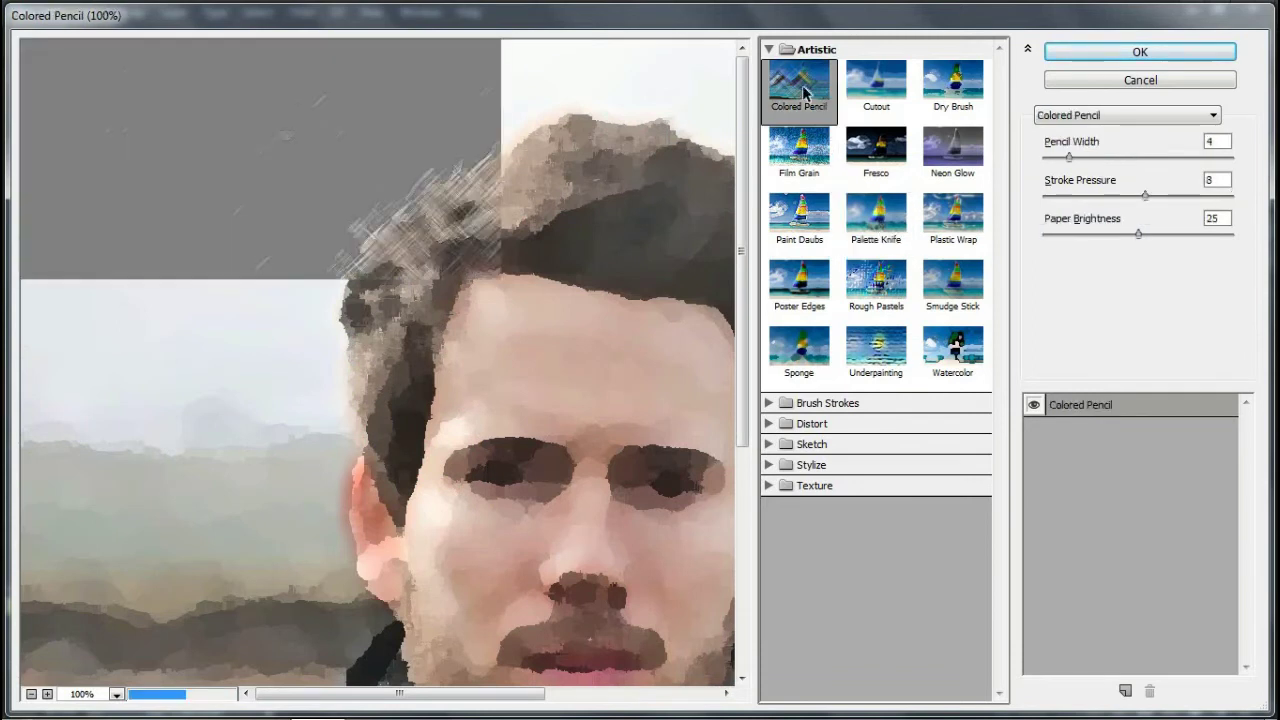
left_click(31, 693)
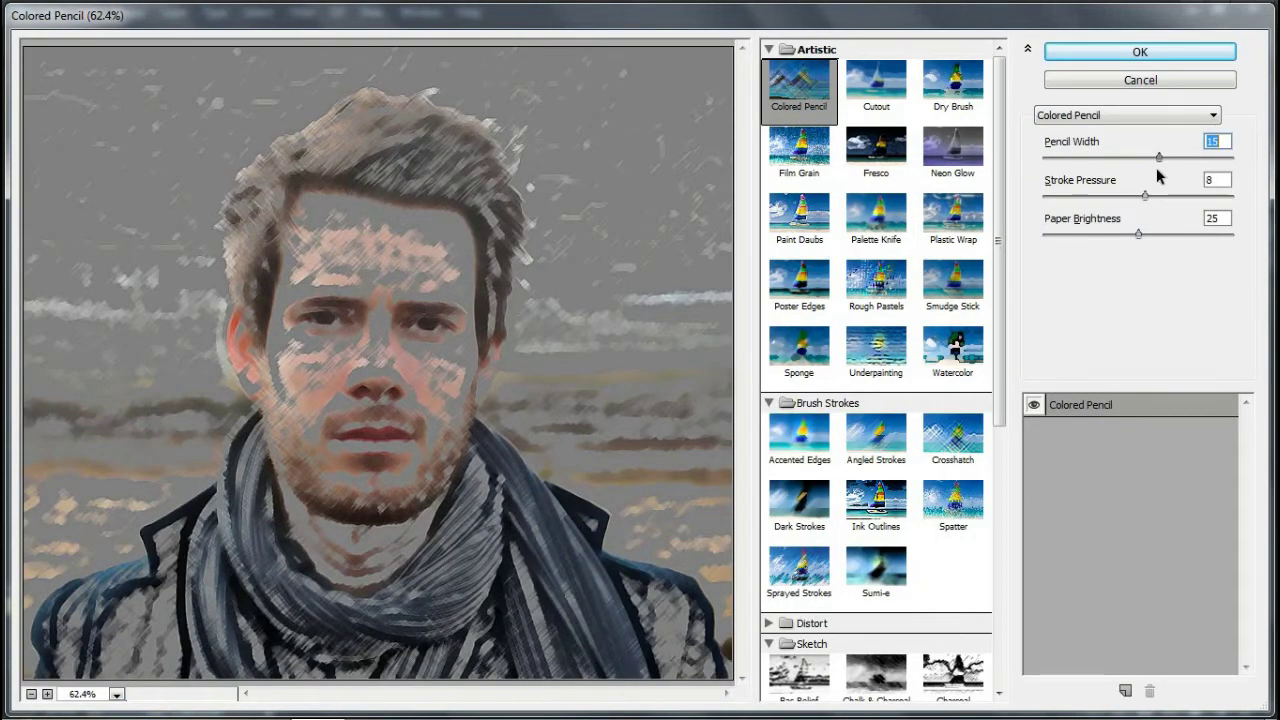
mouse_move(1157, 170)
left_mouse_down()
mouse_move(1211, 178)
mouse_move(1143, 180)
mouse_move(1186, 160)
left_mouse_up()
left_click(1146, 196)
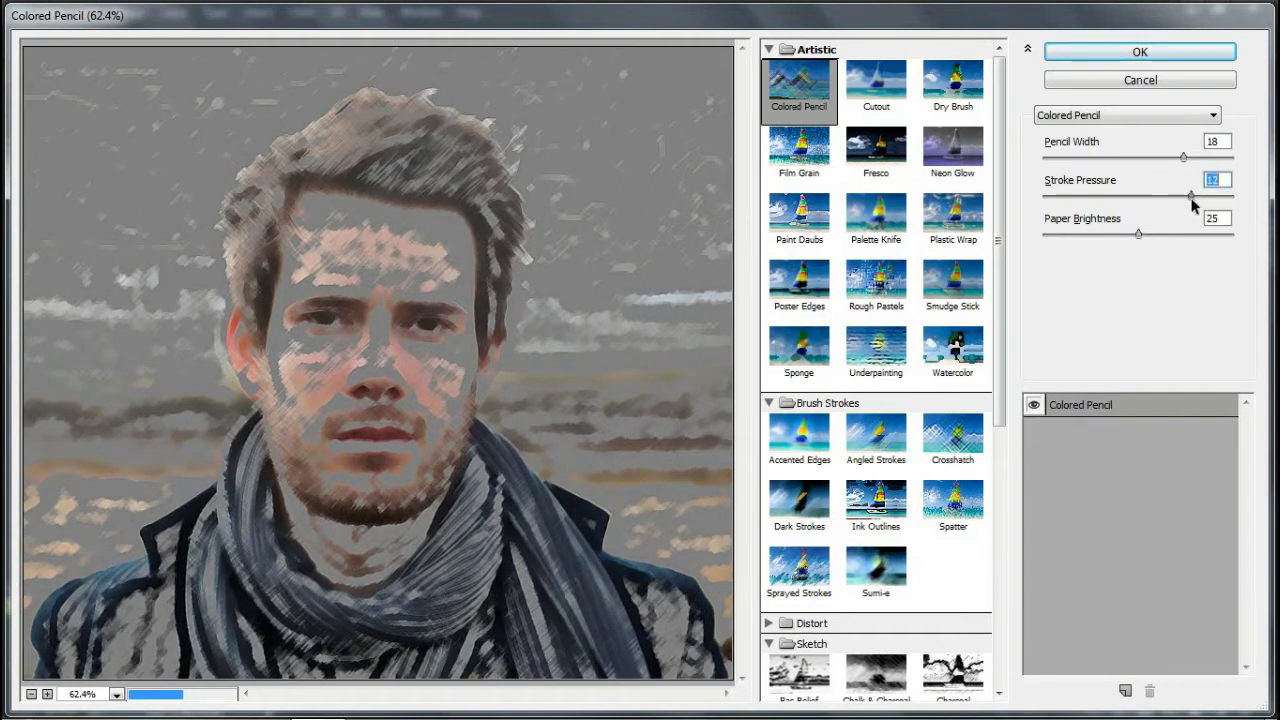
- Apply Colored Pencil with Paper Brightness 39 and Stroke Pressure about 3
left_click_drag(1148, 198, 1213, 204)
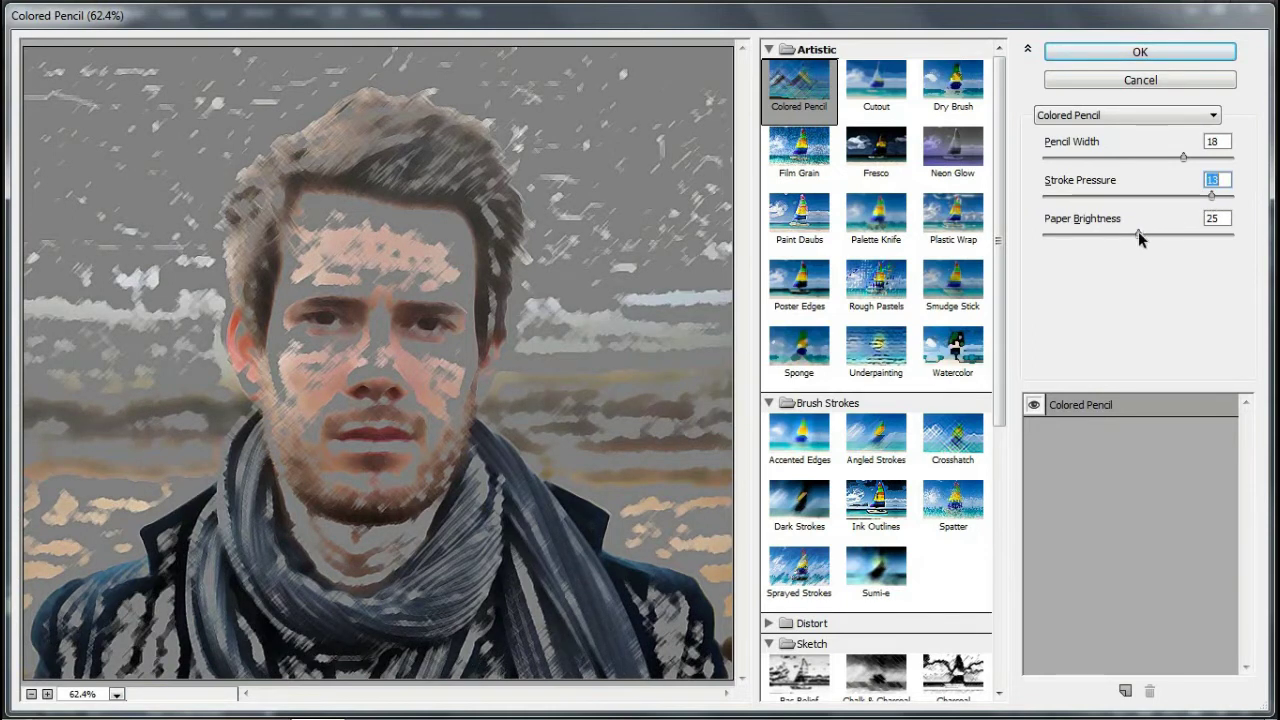
mouse_move(1138, 235)
left_mouse_down()
mouse_move(1106, 235)
mouse_move(1187, 250)
left_mouse_up()
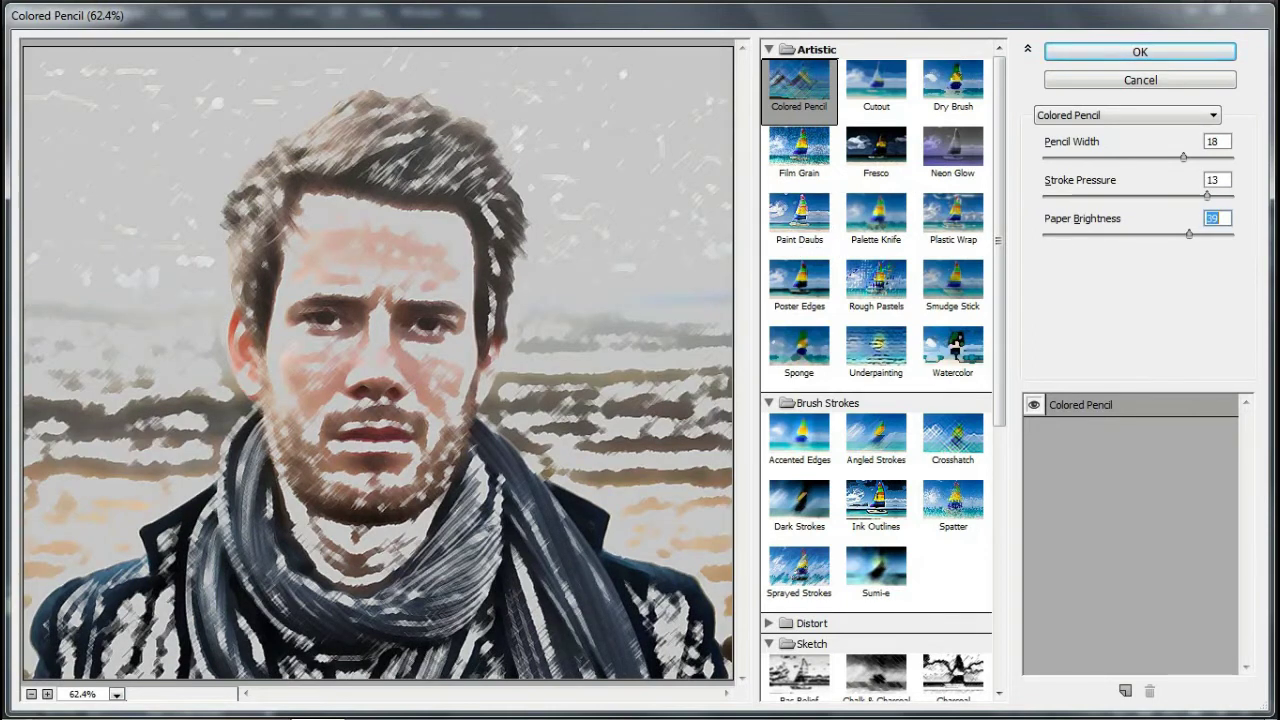
left_click_drag(1207, 204, 1094, 218)
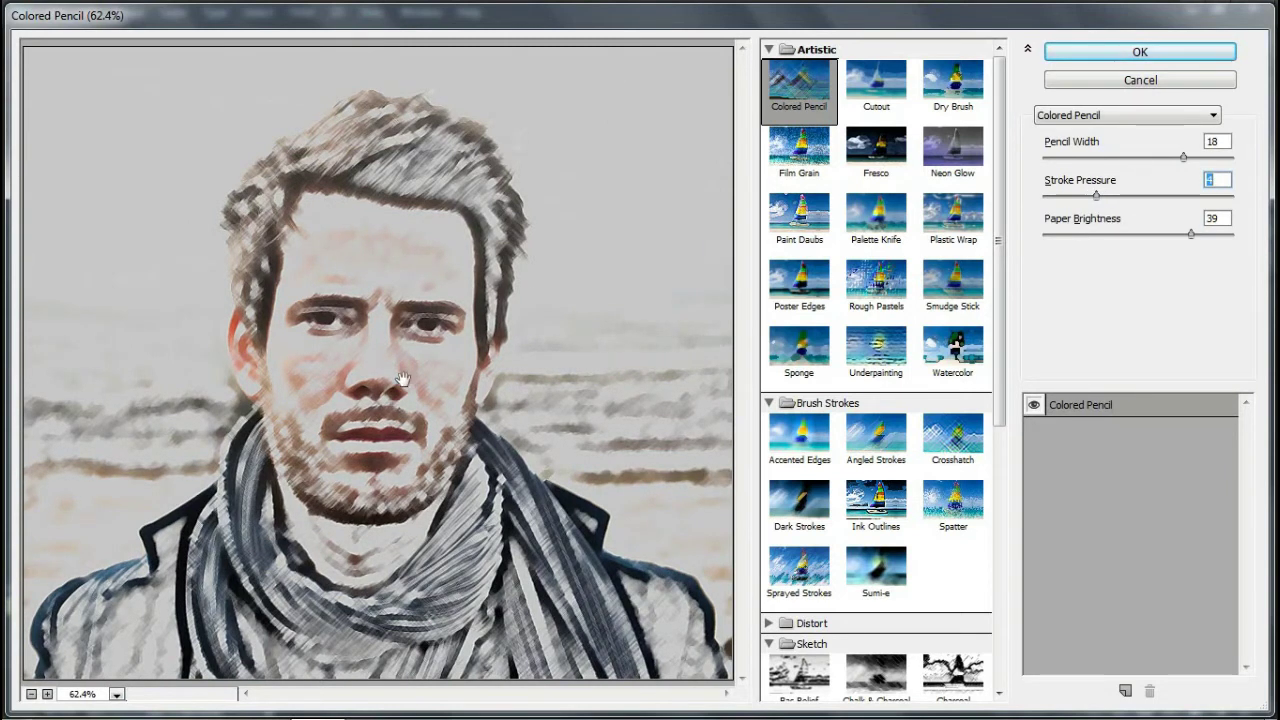
left_click(1111, 57)
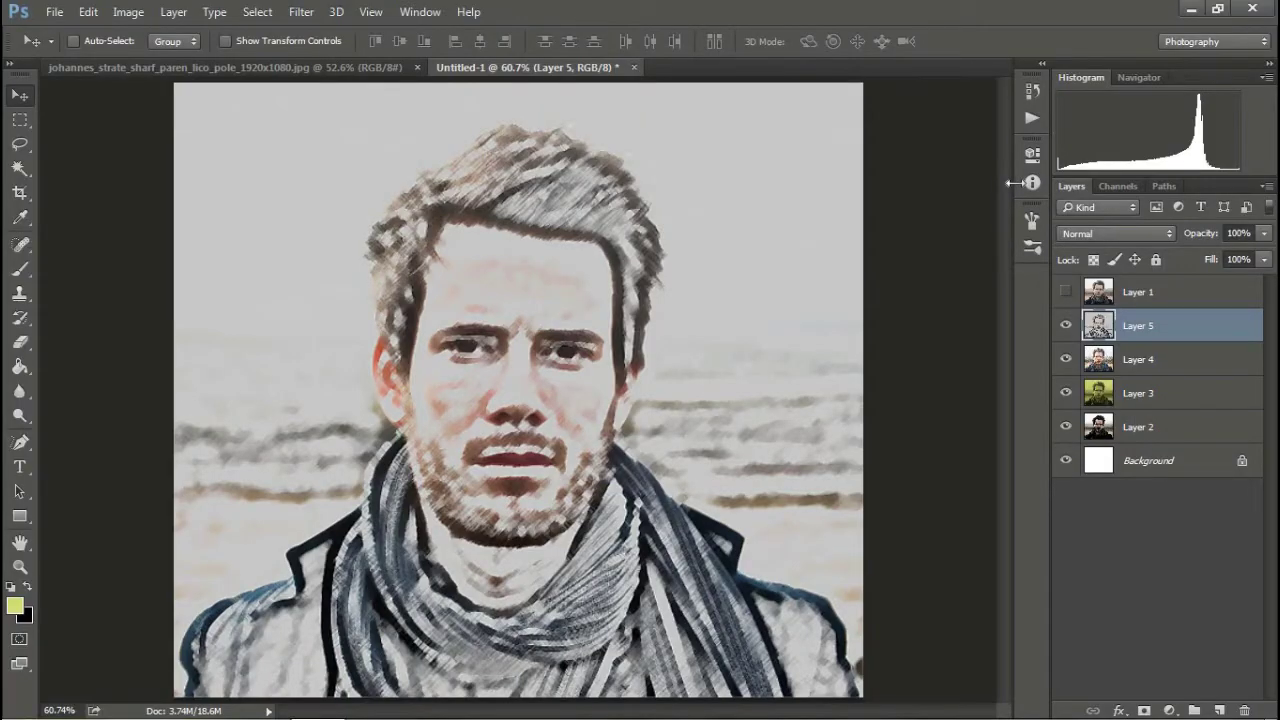
- Paste the original photo as Layer 6 and open the Filter Gallery
left_click(89, 12)
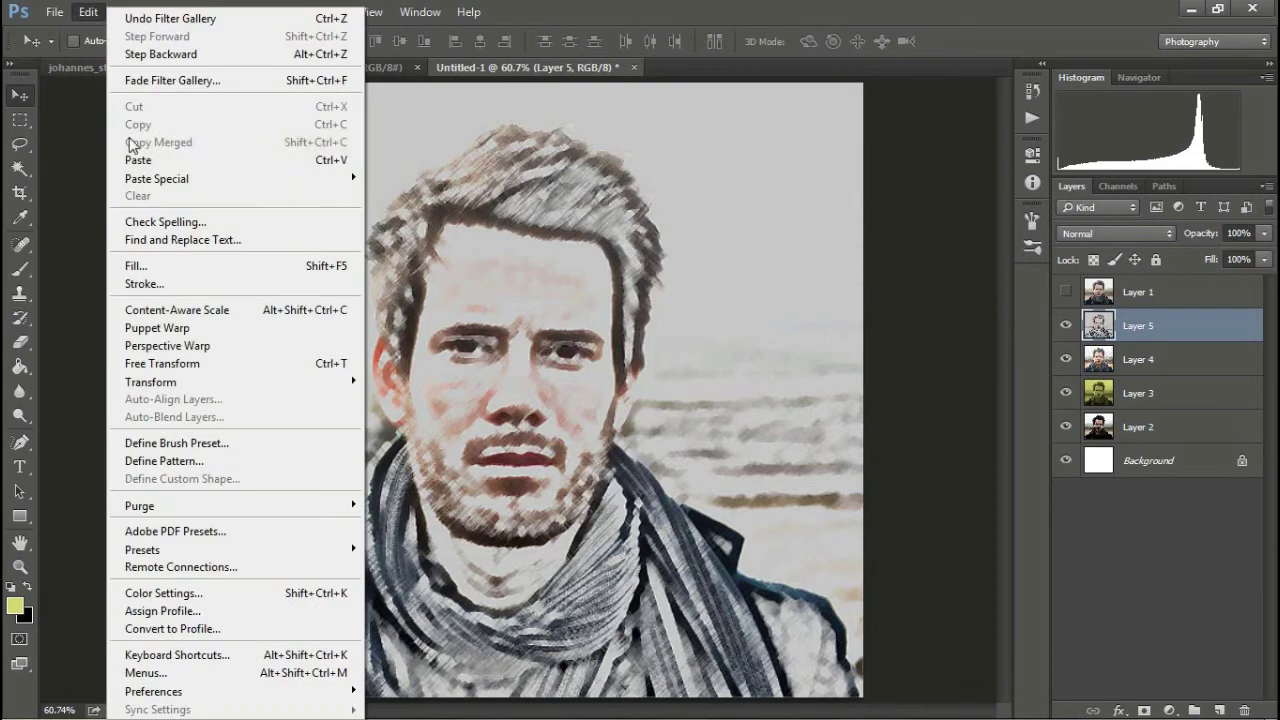
left_click(141, 161)
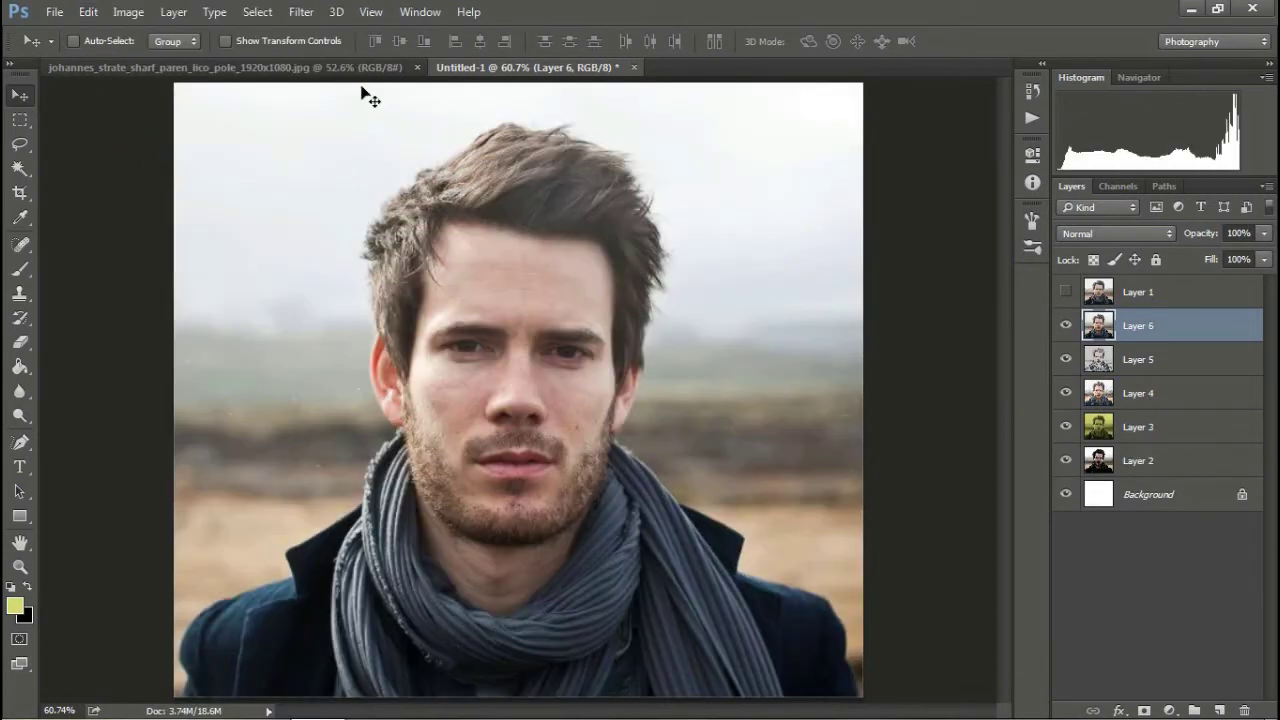
left_click(301, 12)
left_click(301, 12)
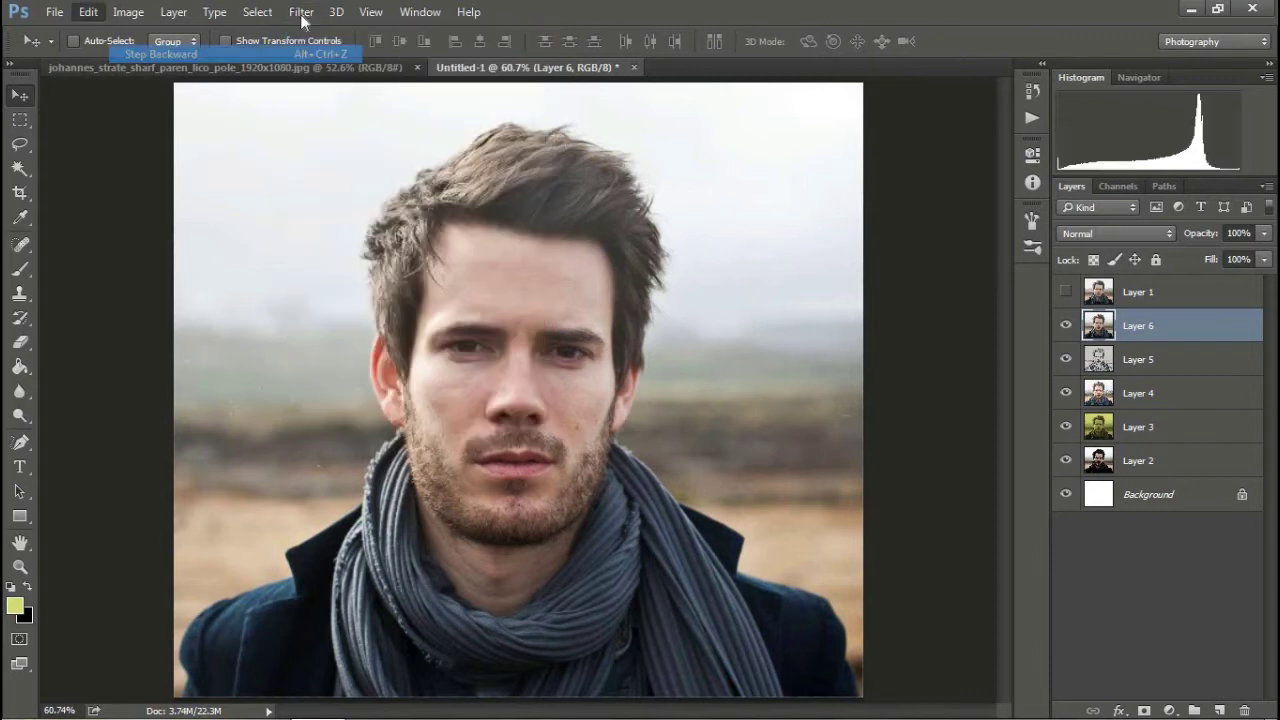
left_click(301, 12)
left_click(334, 85)
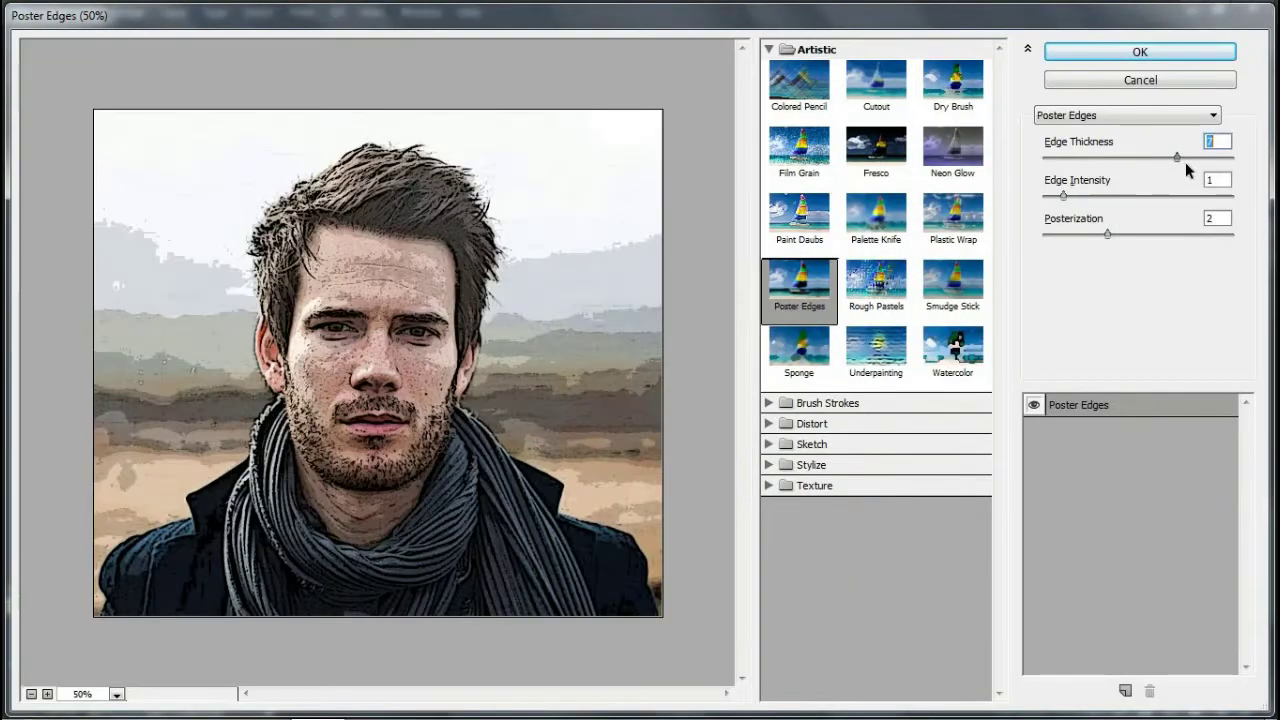
- Apply Poster Edges with Edge Thickness 8, Edge Intensity 3 and Posterization 4
left_click_drag(1186, 163, 1214, 166)
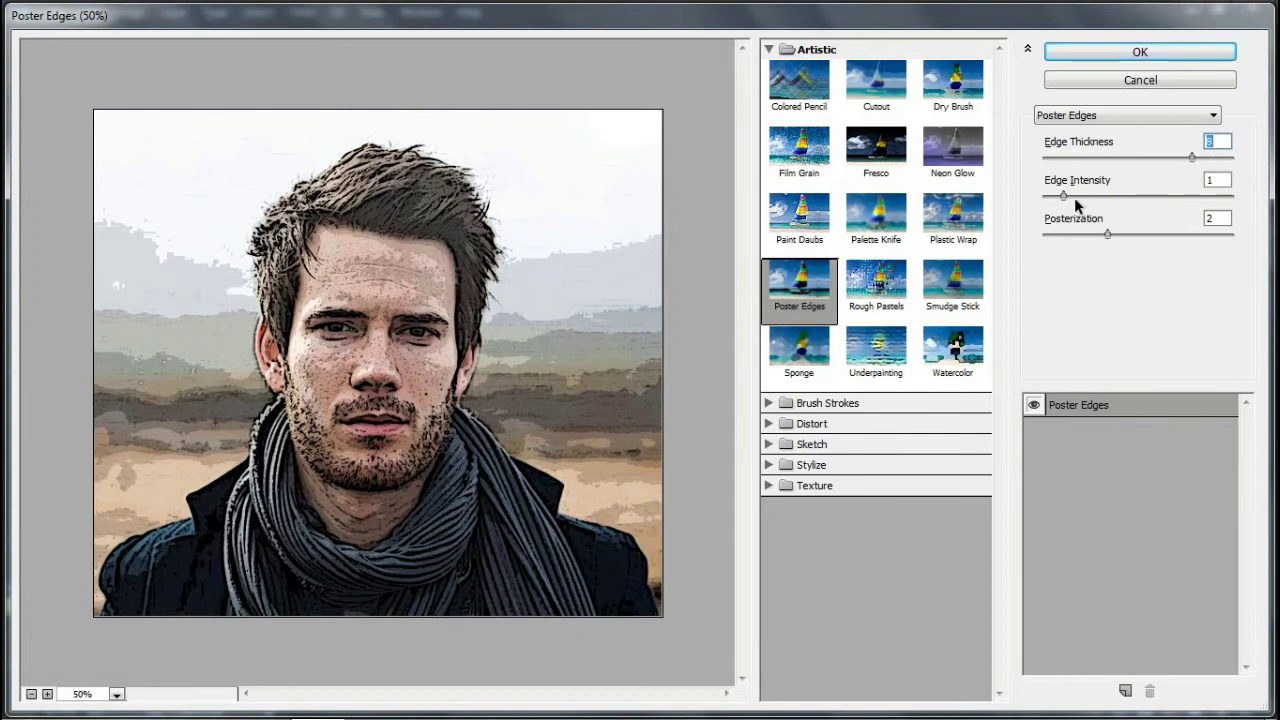
left_click_drag(1068, 196, 1163, 234)
left_click(1108, 50)
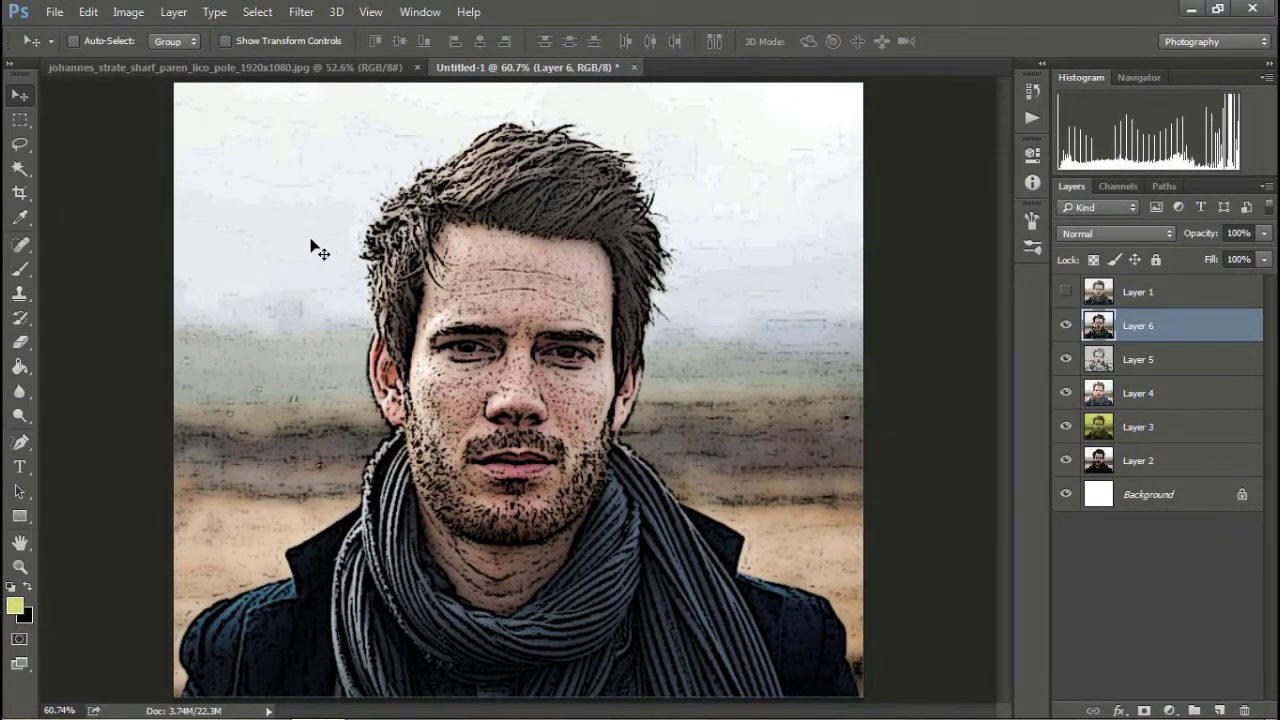
- Paste the original photo as a new layer and open the Filter Gallery
left_click(88, 12)
left_click(139, 159)
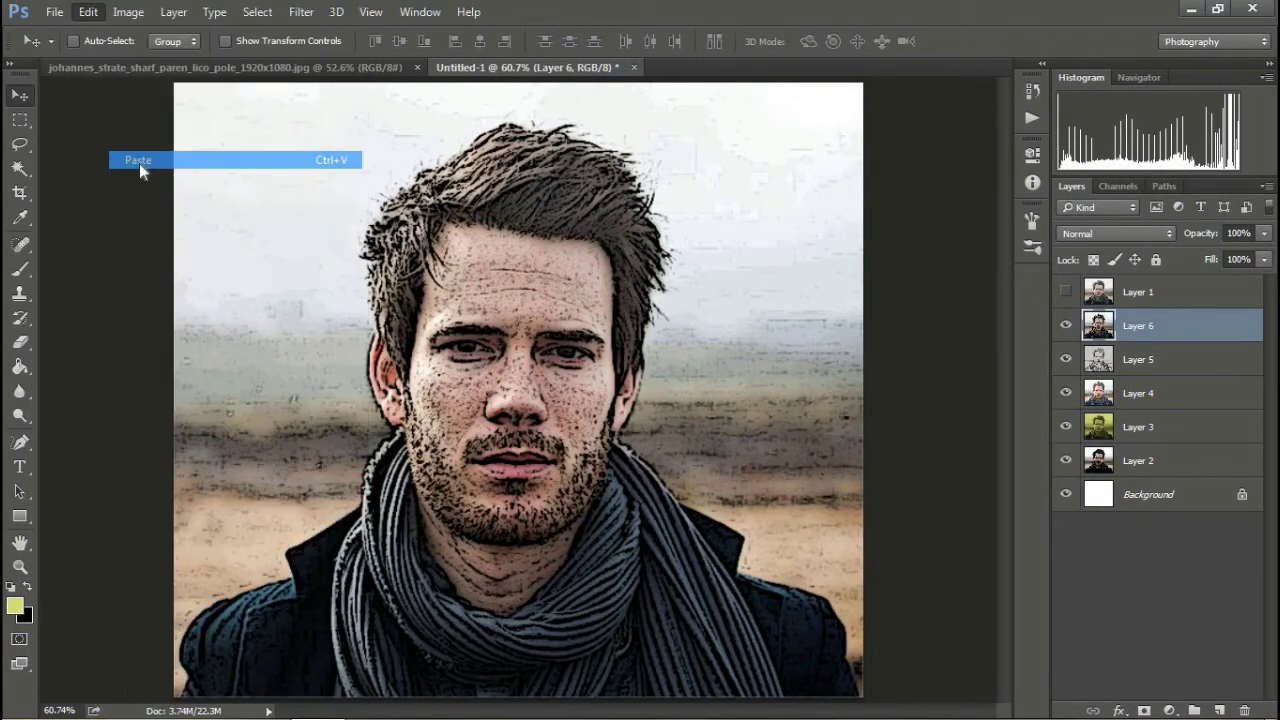
left_click(257, 12)
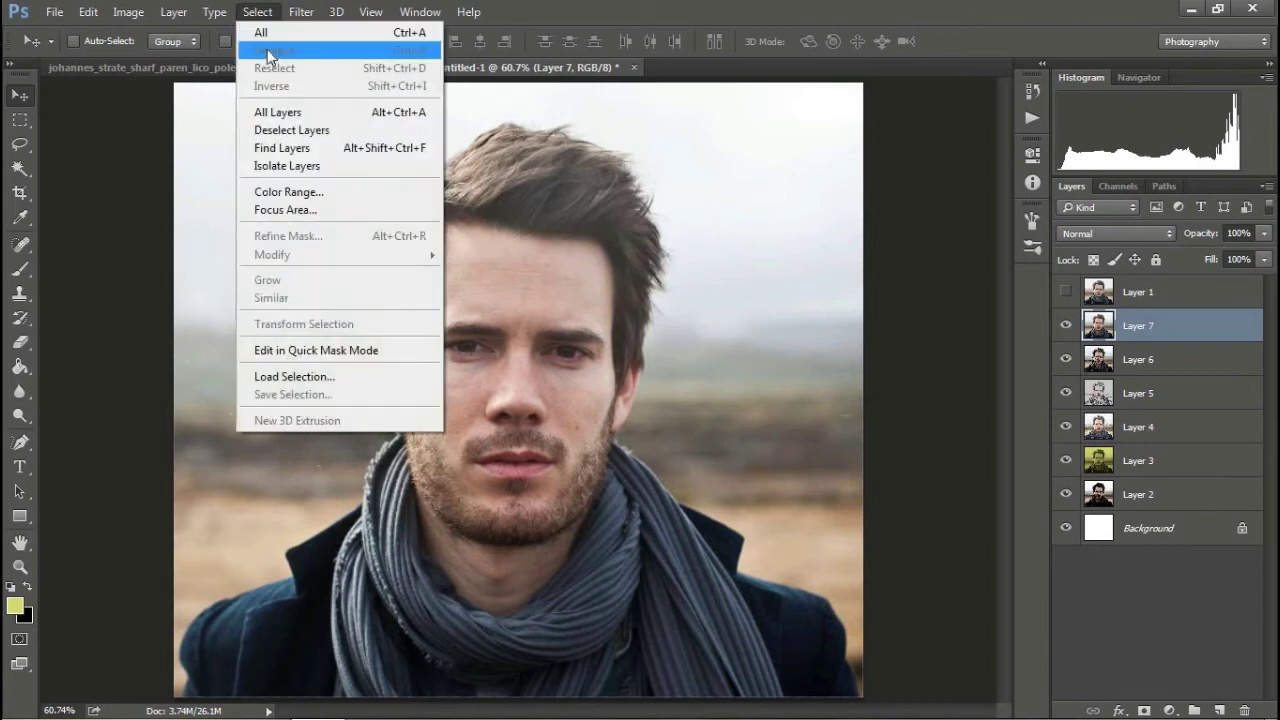
left_click(337, 88)
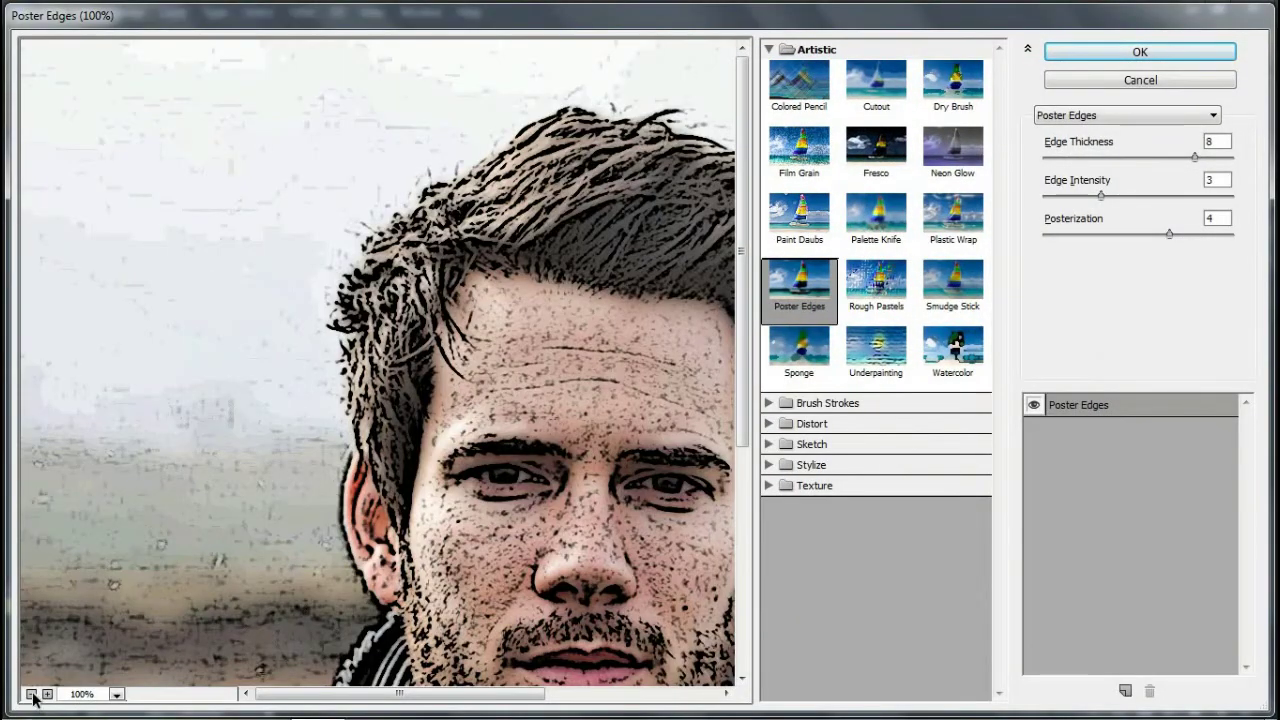
- Fit the portrait in the preview, try several Artistic effects, and choose Watercolor
left_click(31, 694)
left_click(878, 288)
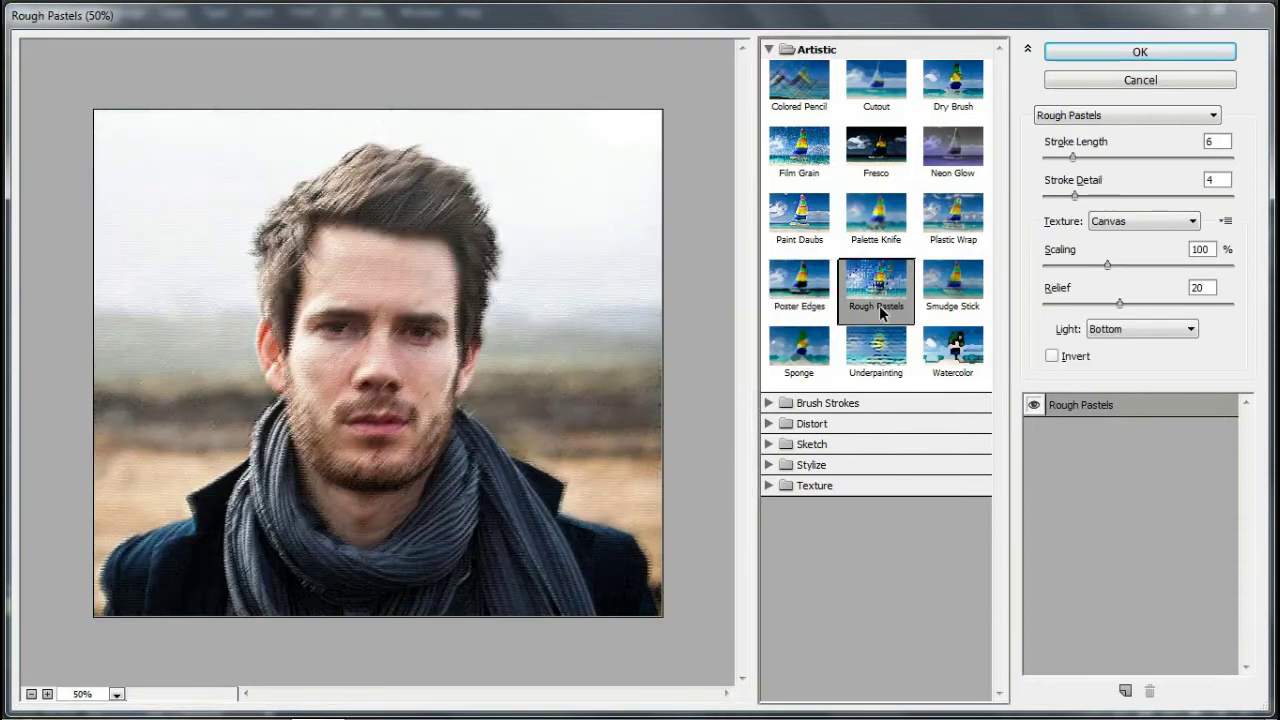
left_click(948, 298)
left_click(888, 346)
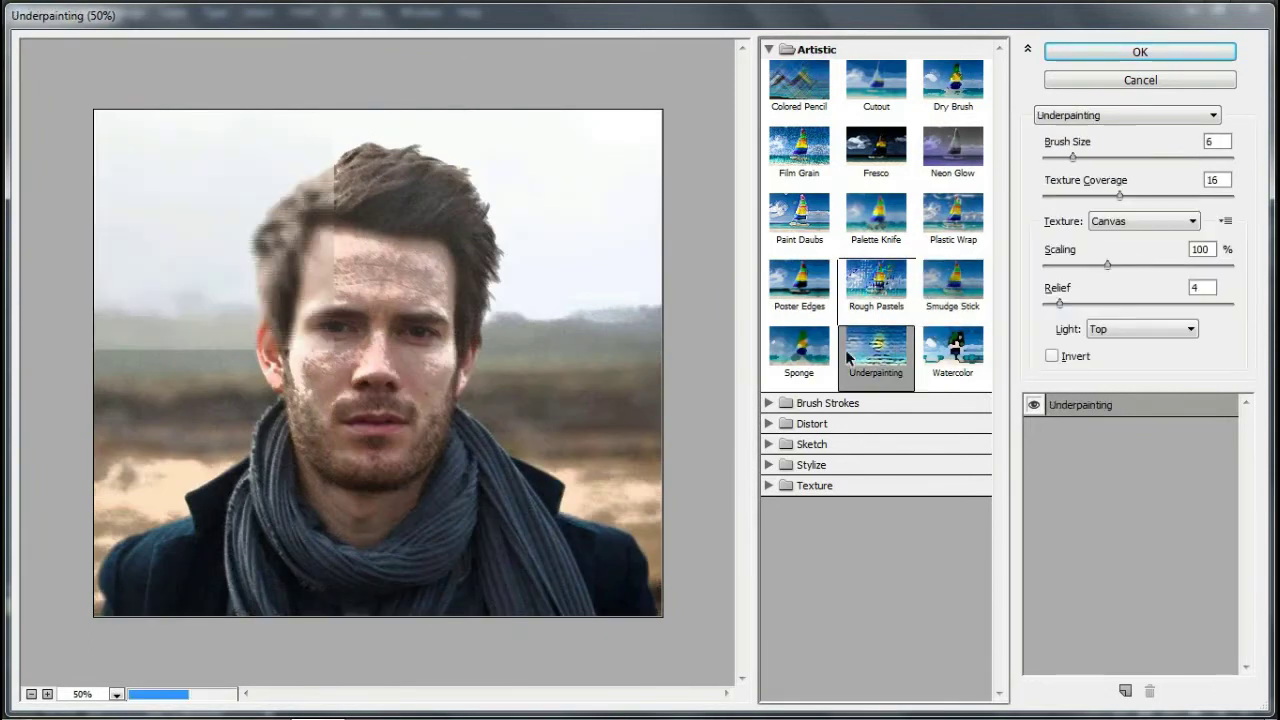
left_click(778, 352)
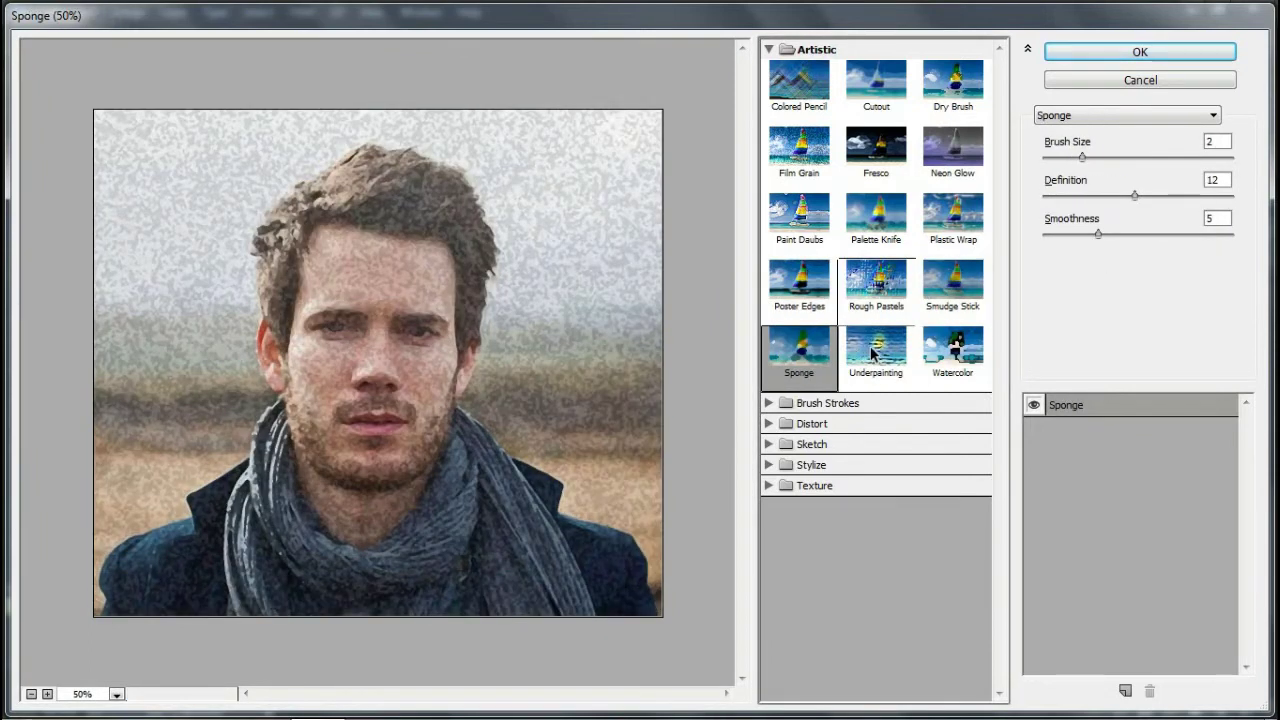
left_click(872, 348)
left_click(953, 352)
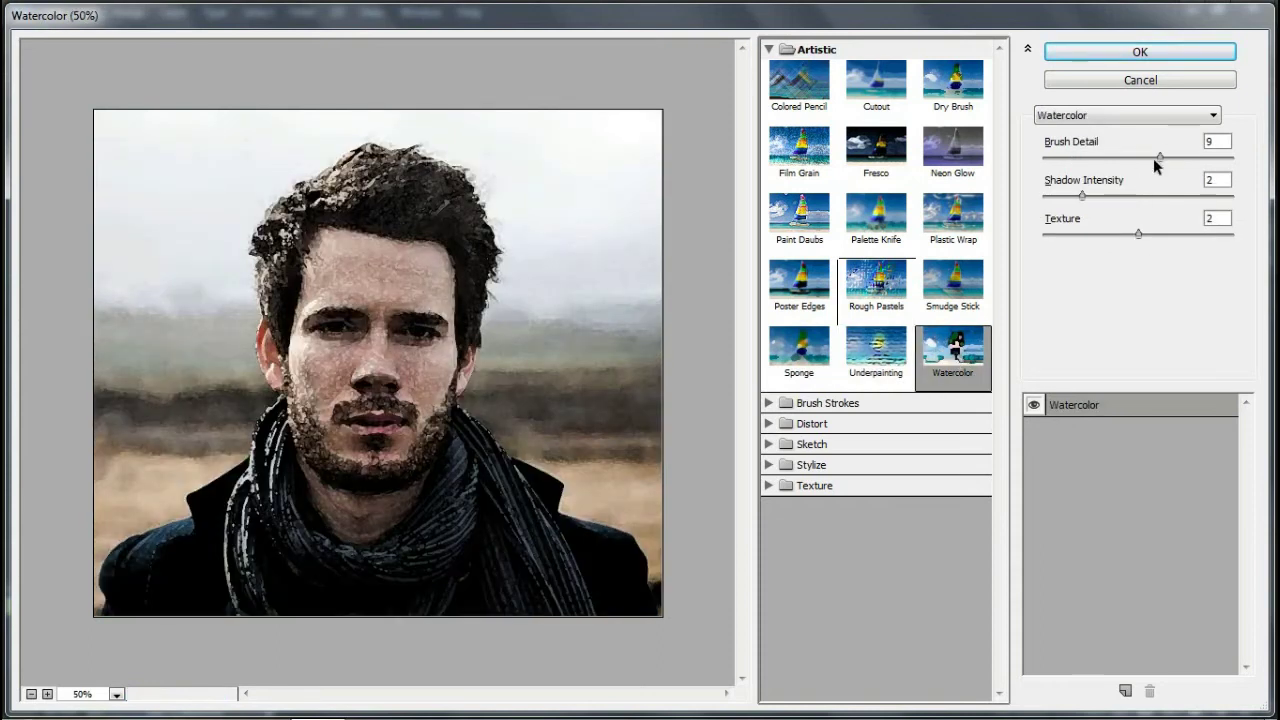
- Set Watercolor to Brush Detail 10 and Shadow Intensity 3, then apply it
left_click_drag(1160, 158, 1183, 157)
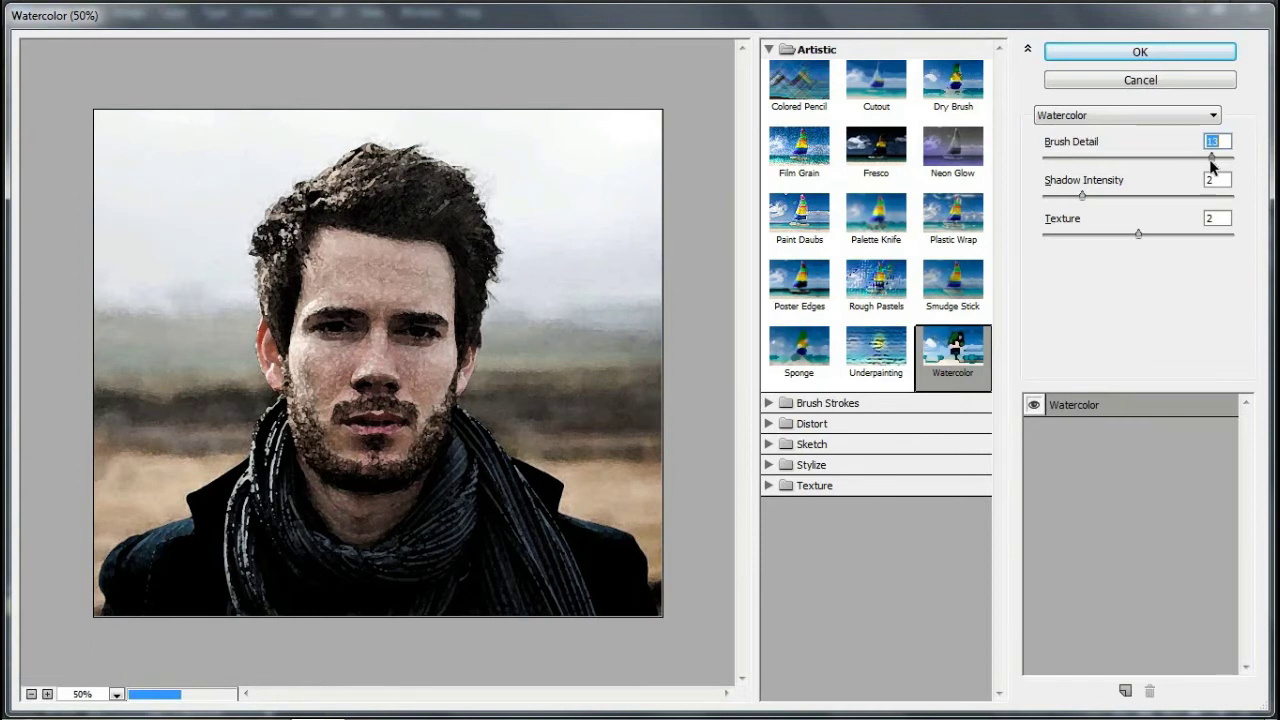
key("Down")
key("Down")
key("Down")
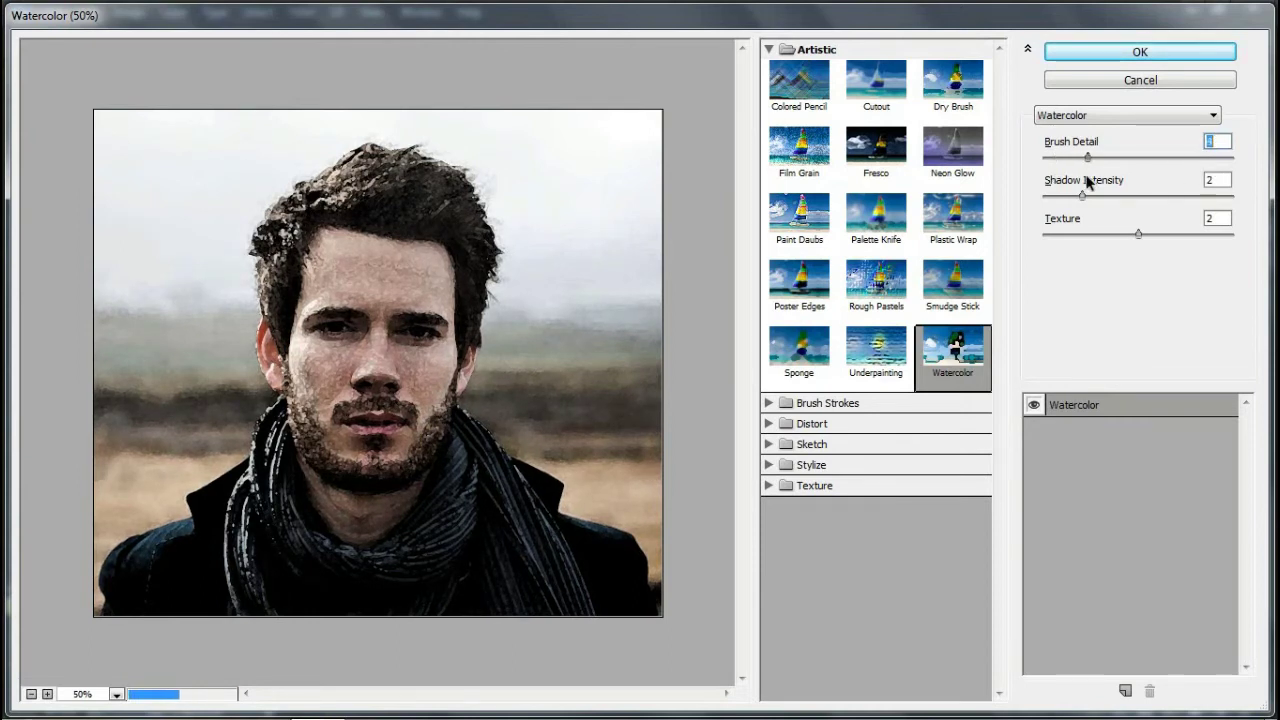
left_click_drag(1084, 196, 1098, 213)
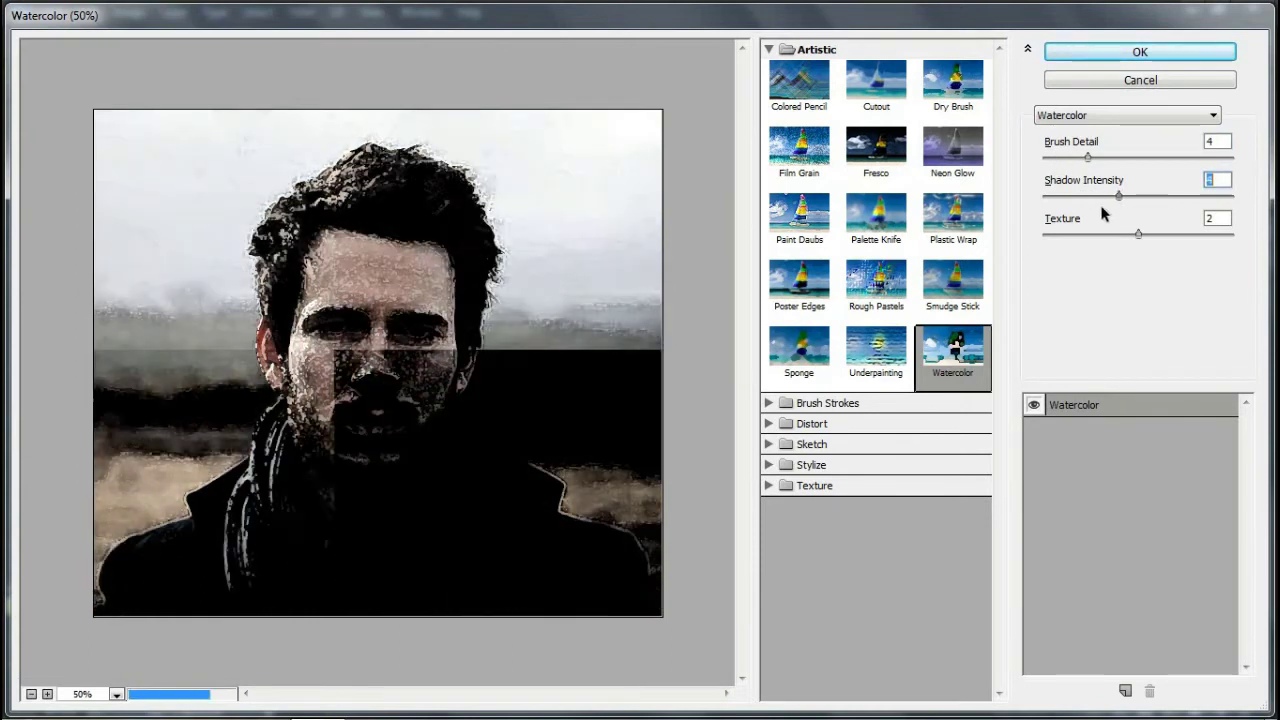
left_click_drag(1088, 157, 1146, 157)
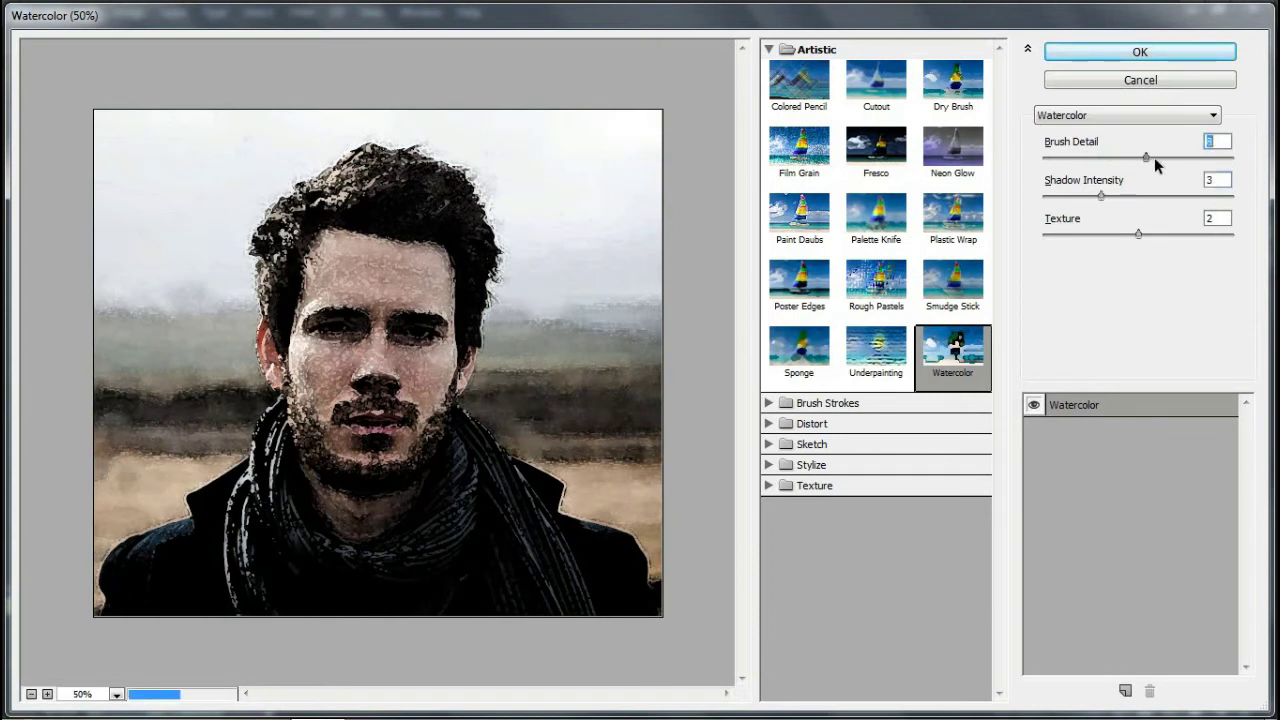
left_click_drag(1137, 233, 1186, 234)
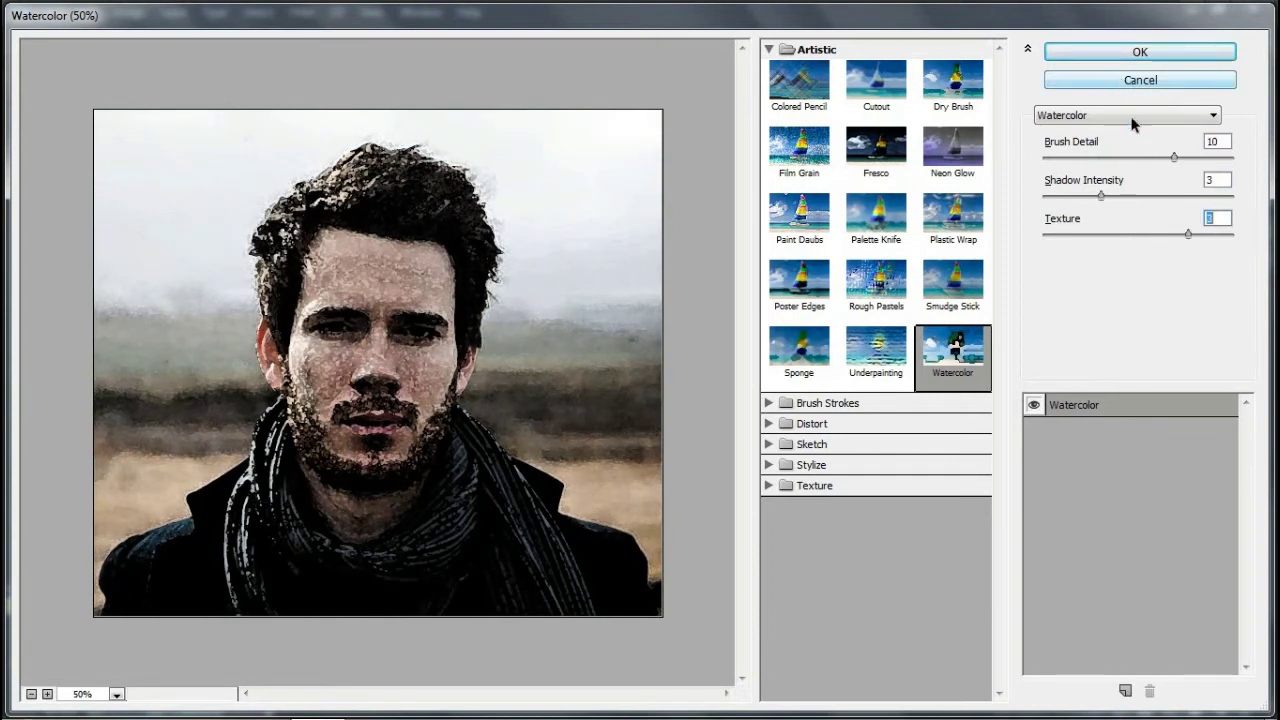
left_click(1138, 55)
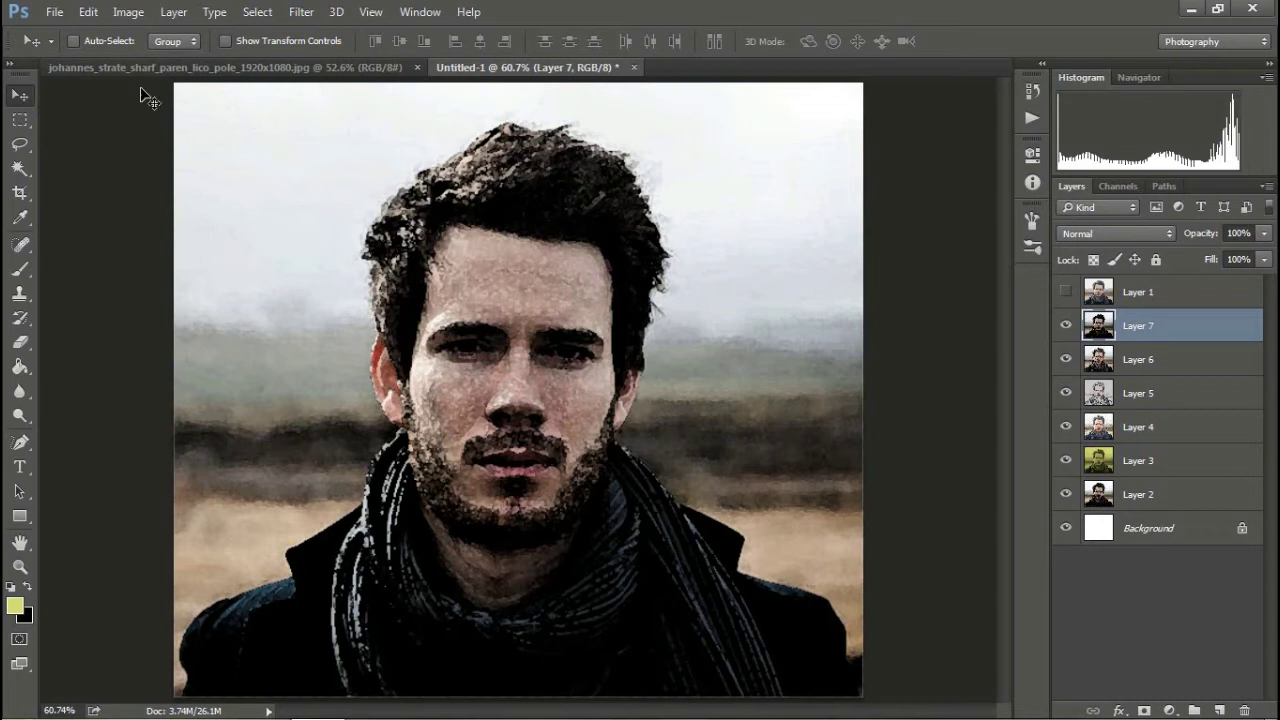
- Paste the original photo as new Layer 8 and open the Filter Gallery
left_click(100, 11)
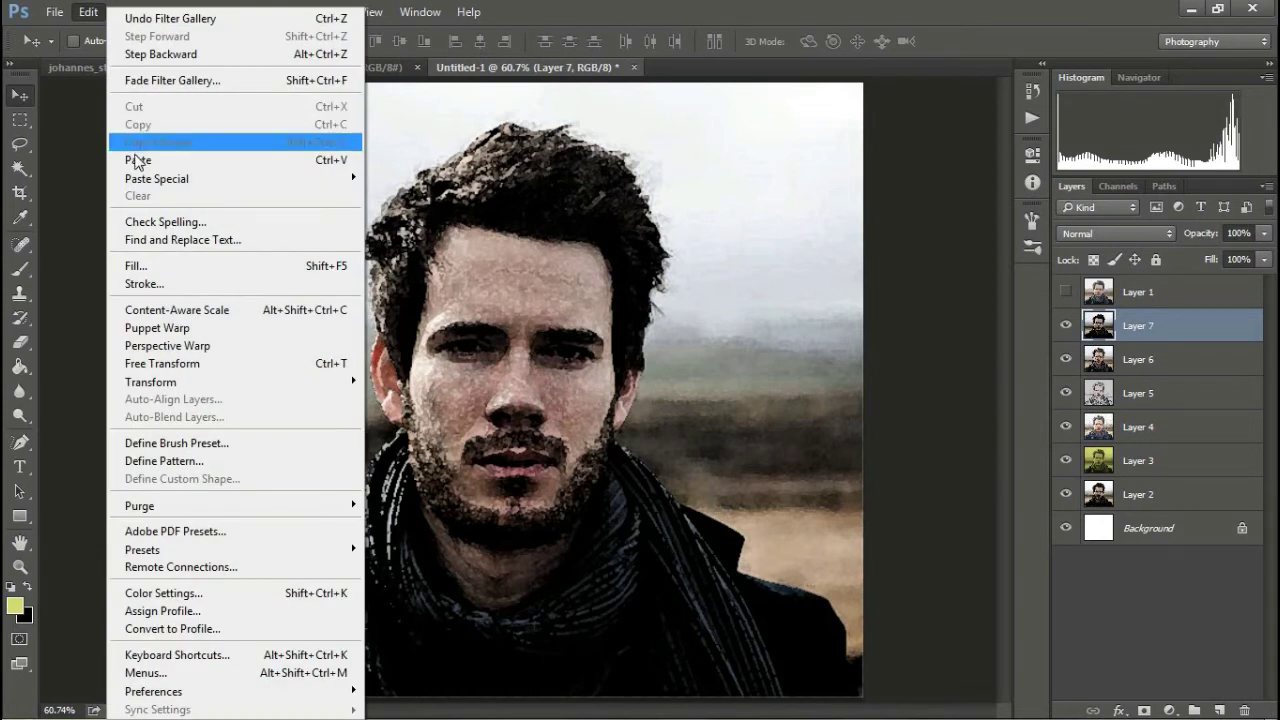
left_click(138, 160)
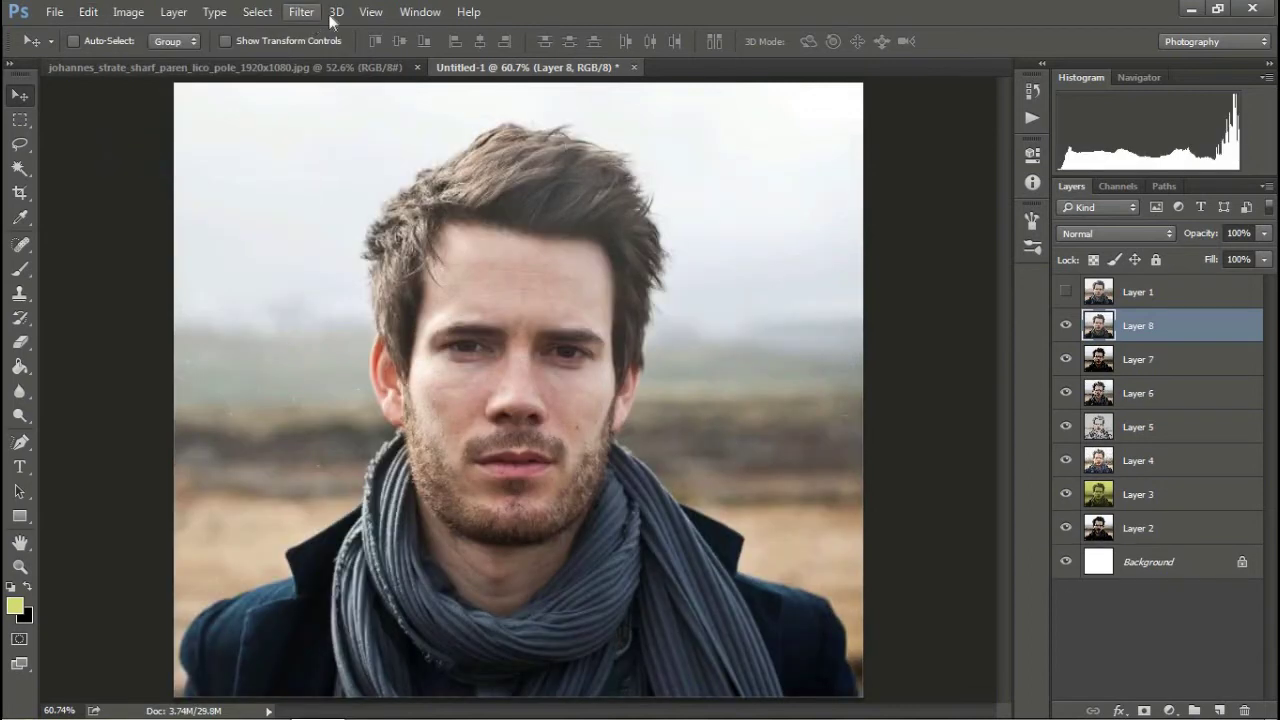
left_click(336, 11)
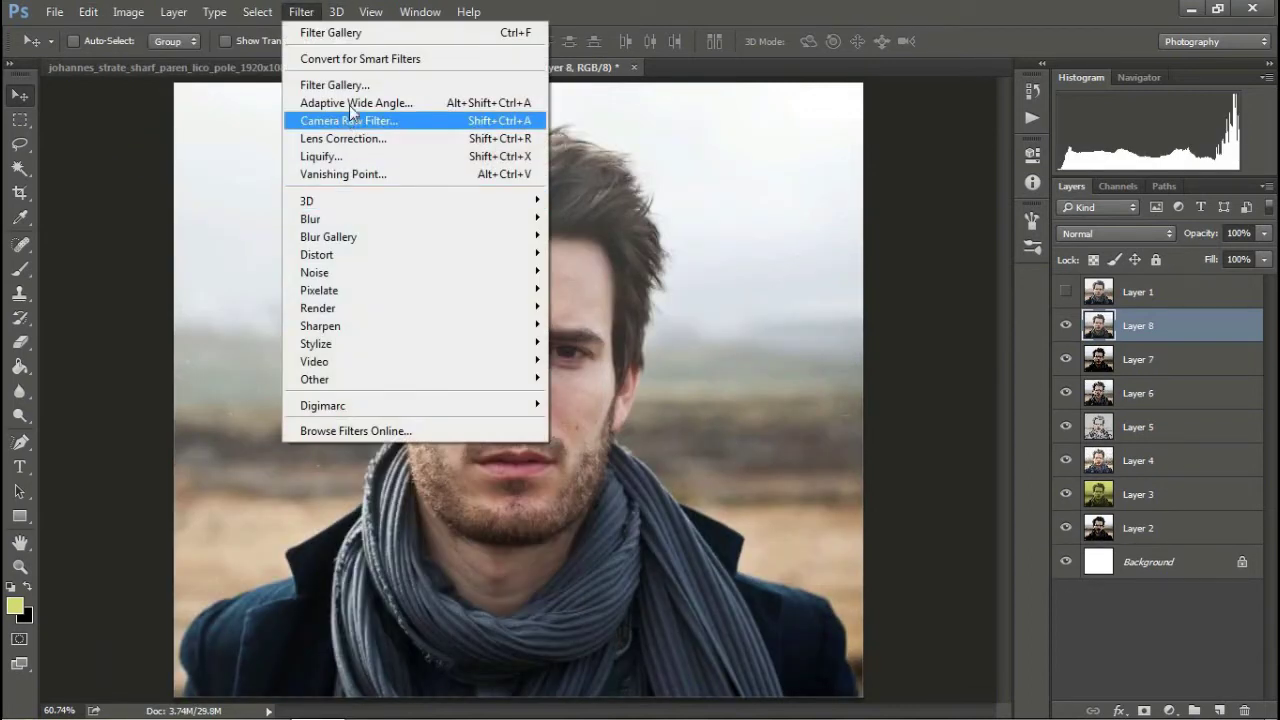
left_click(335, 85)
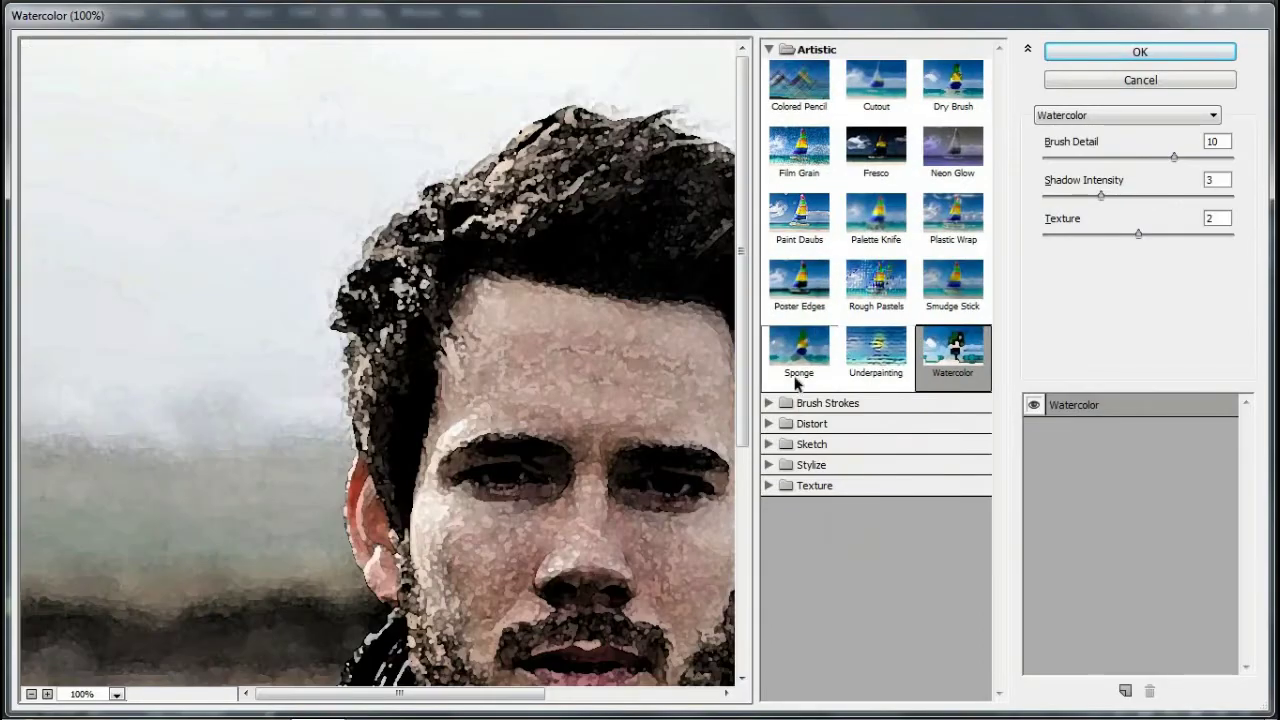
- Fit the portrait in the preview and select Brush Strokes > Accented Edges
left_click(785, 404)
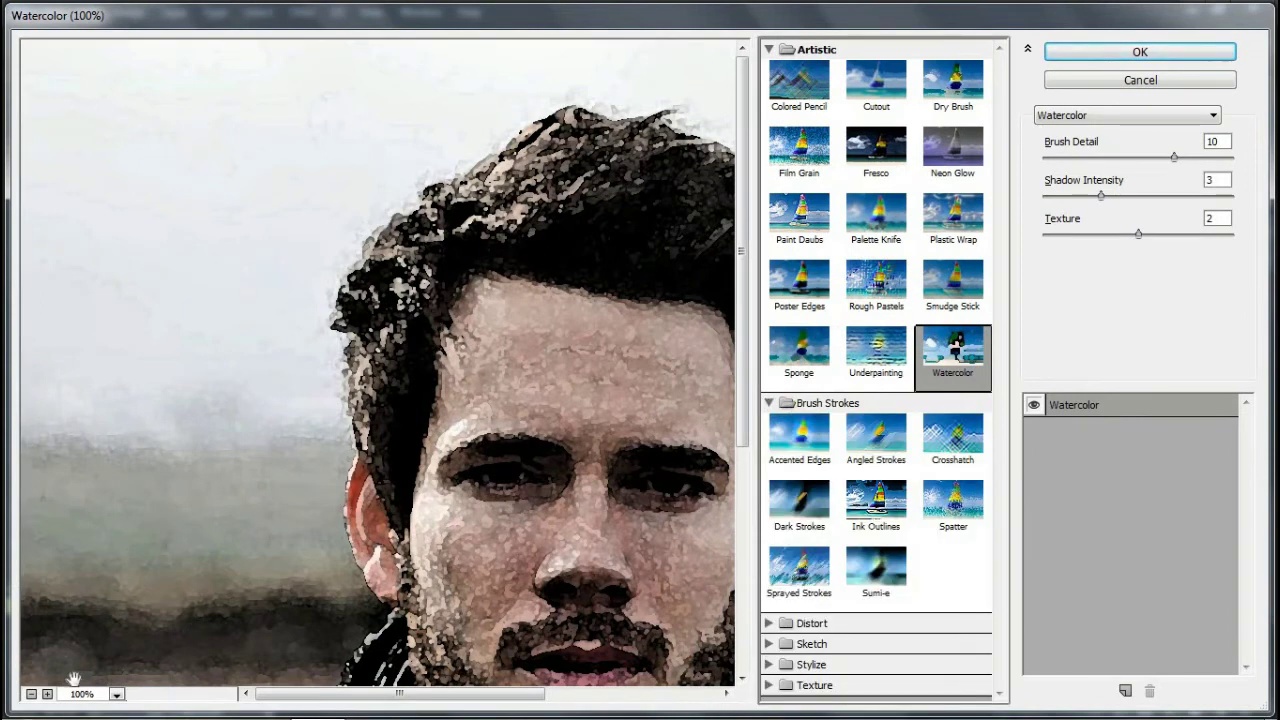
left_click(117, 696)
left_click(130, 674)
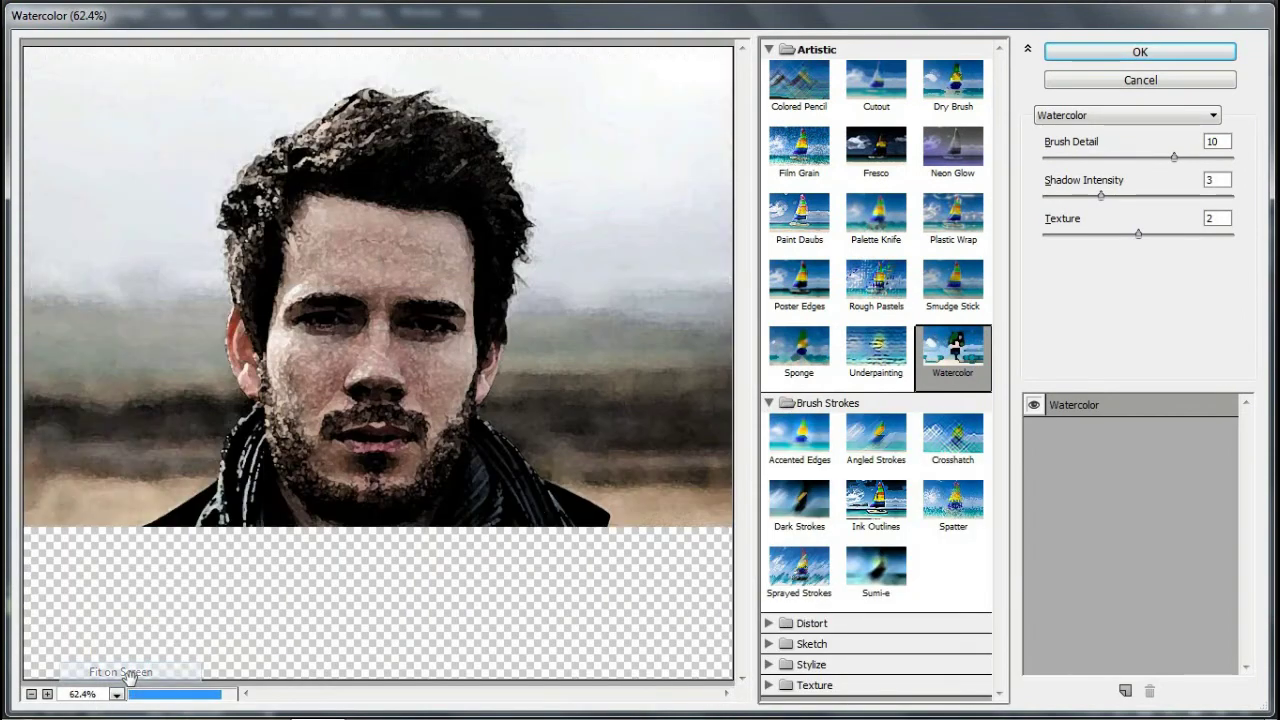
left_click(818, 450)
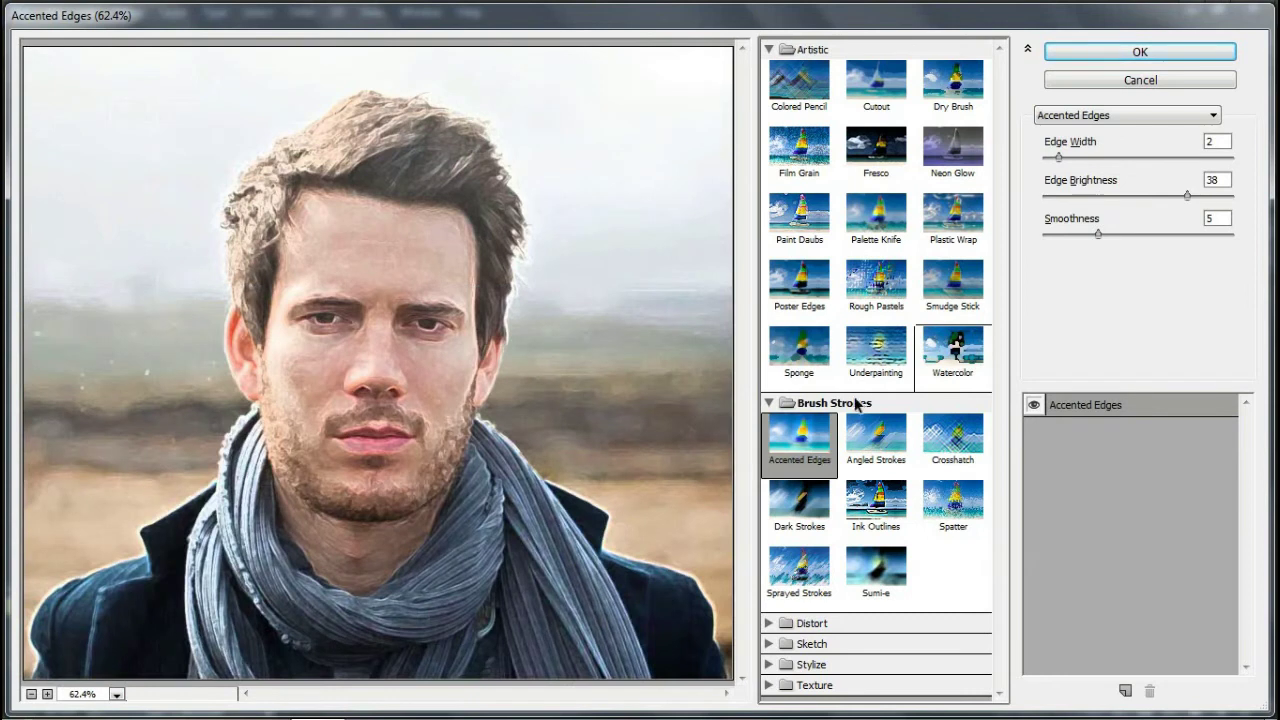
left_click(935, 355)
left_click(810, 455)
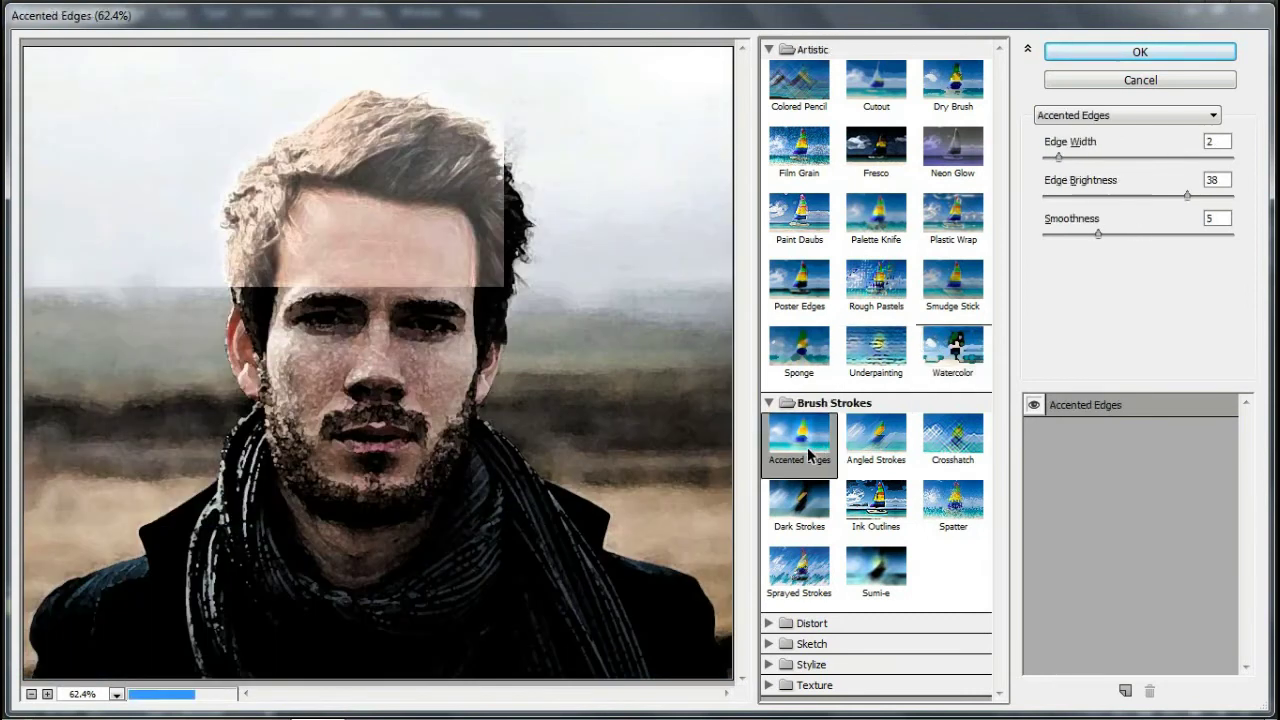
- Apply Accented Edges with Edge Width 2, Edge Brightness 49 and Smoothness 11
left_click_drag(1059, 157, 1096, 157)
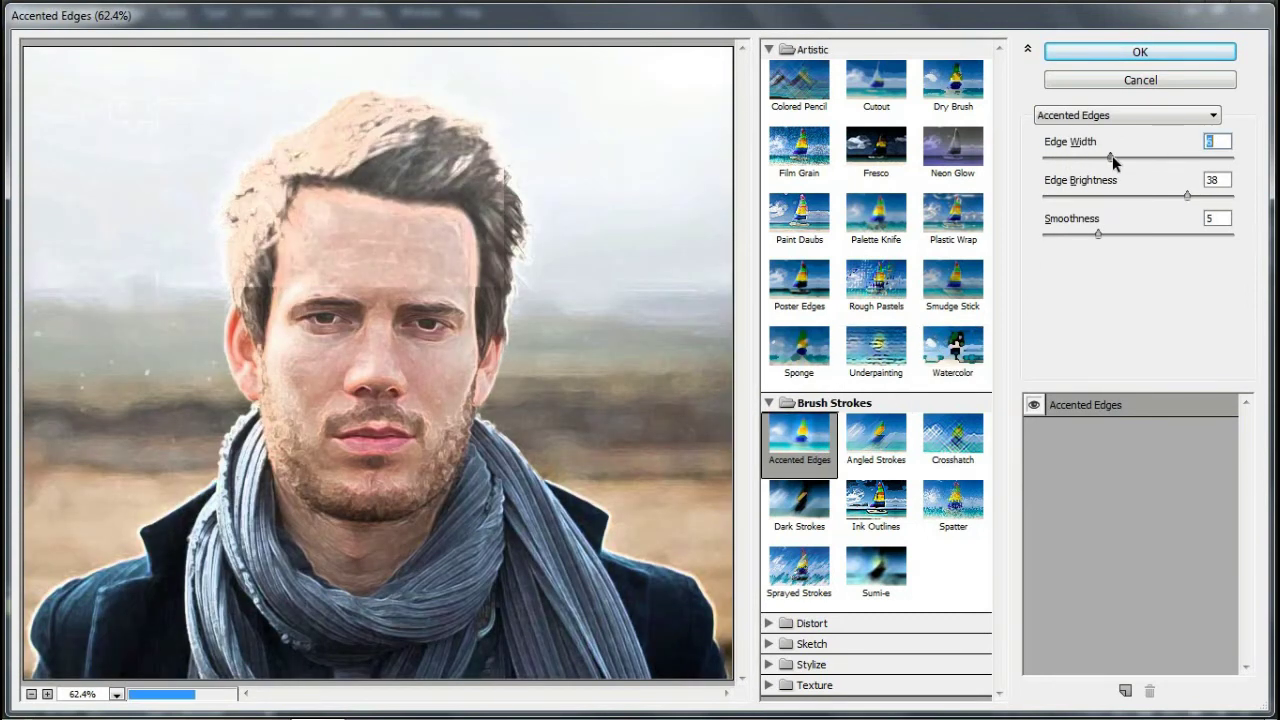
left_click(1057, 158)
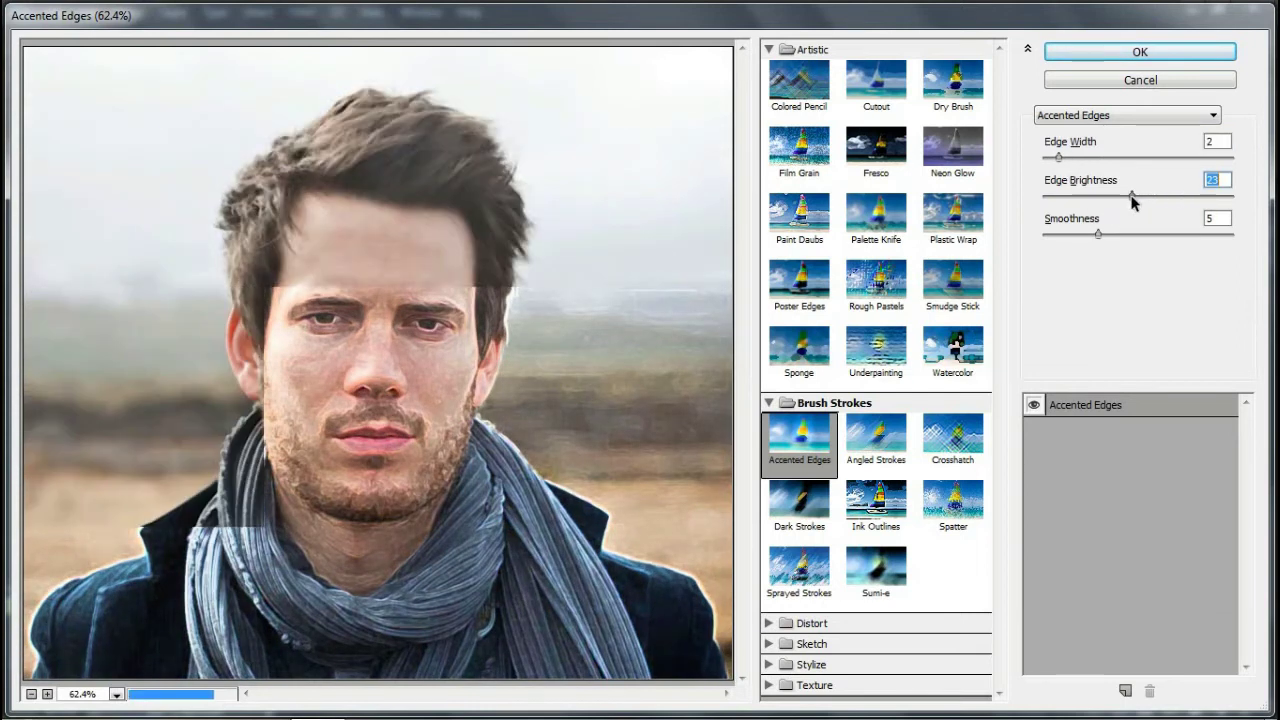
left_click_drag(1150, 198, 1229, 197)
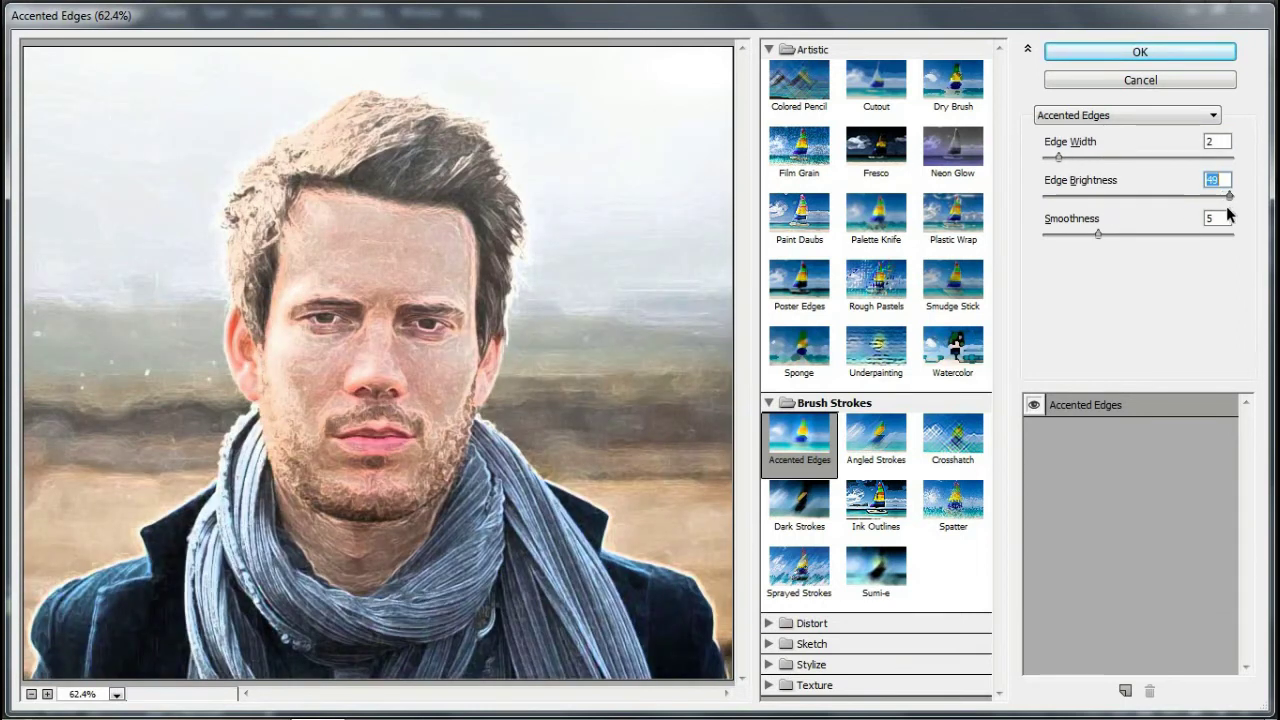
left_click_drag(1097, 233, 1179, 235)
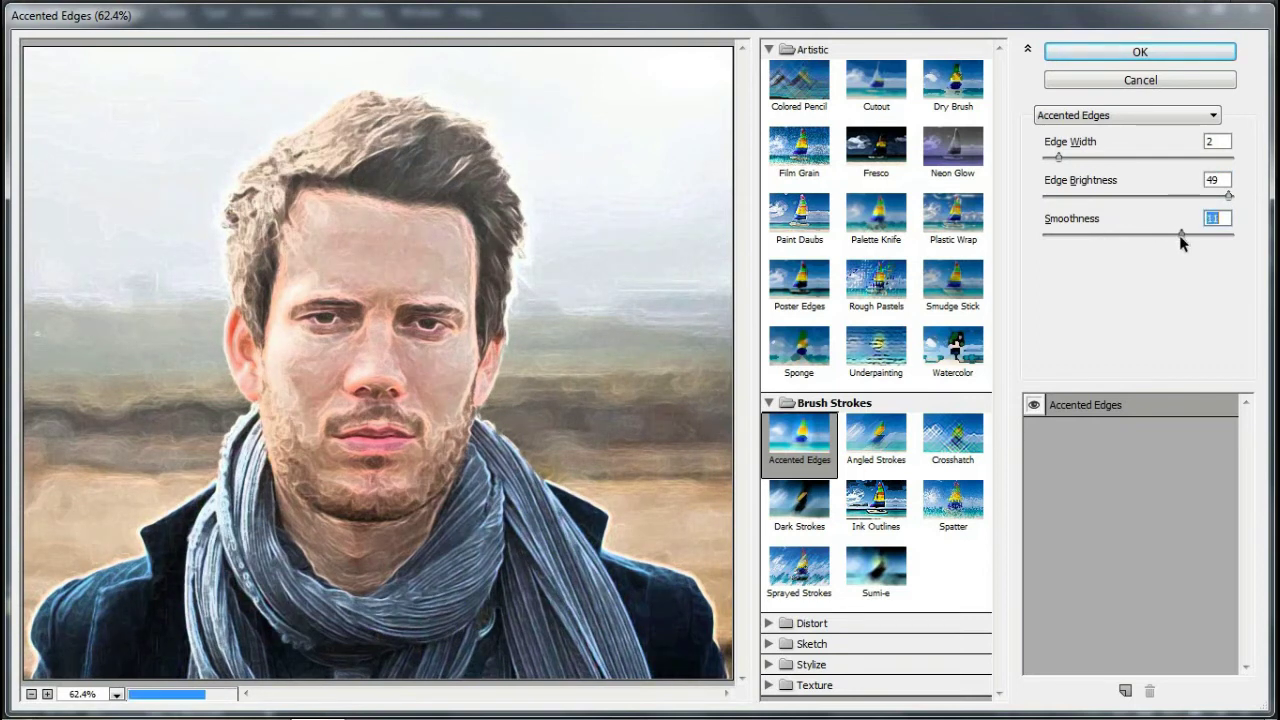
left_click(1112, 54)
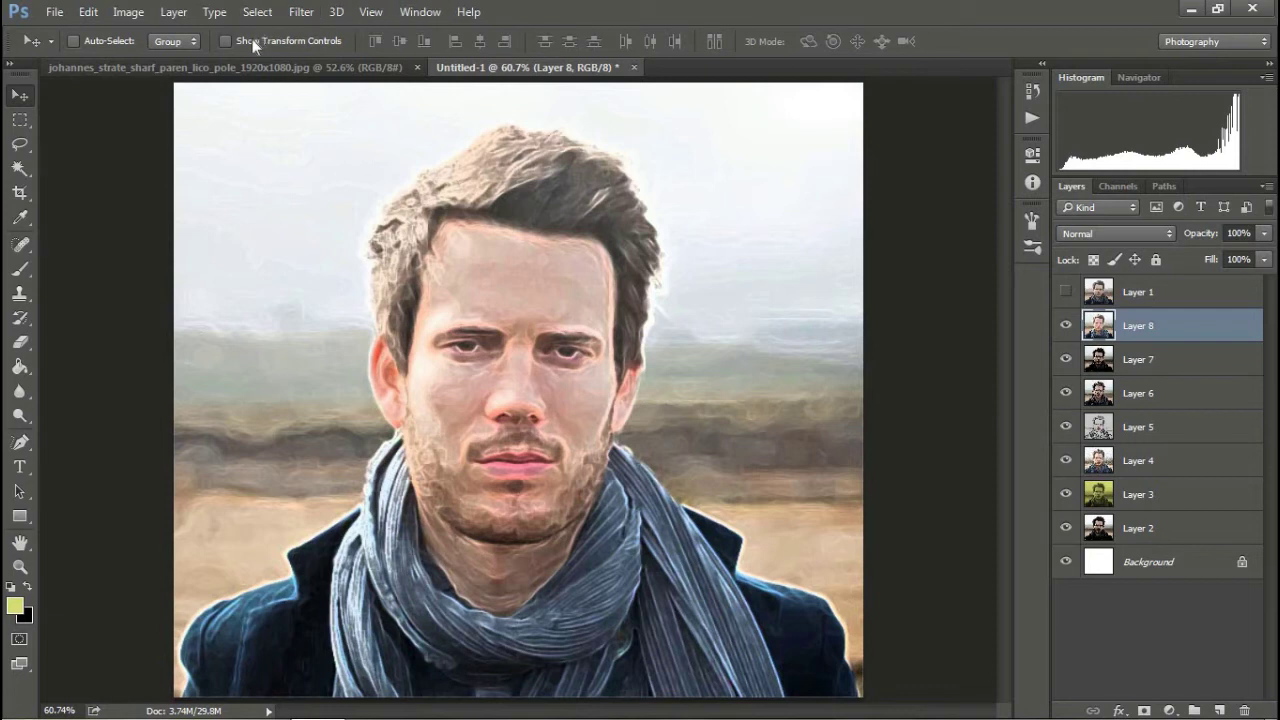
- Paste the photo as new Layer 9 and open the Filter Gallery
left_click(94, 14)
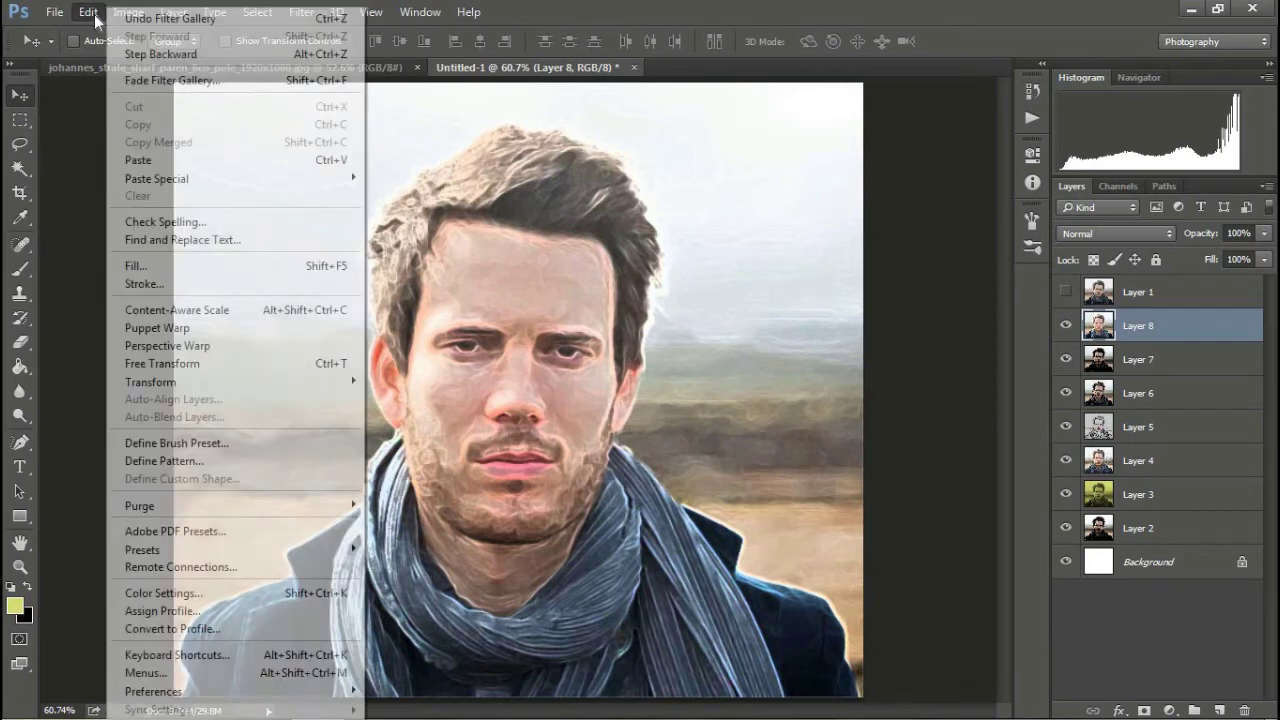
left_click(141, 162)
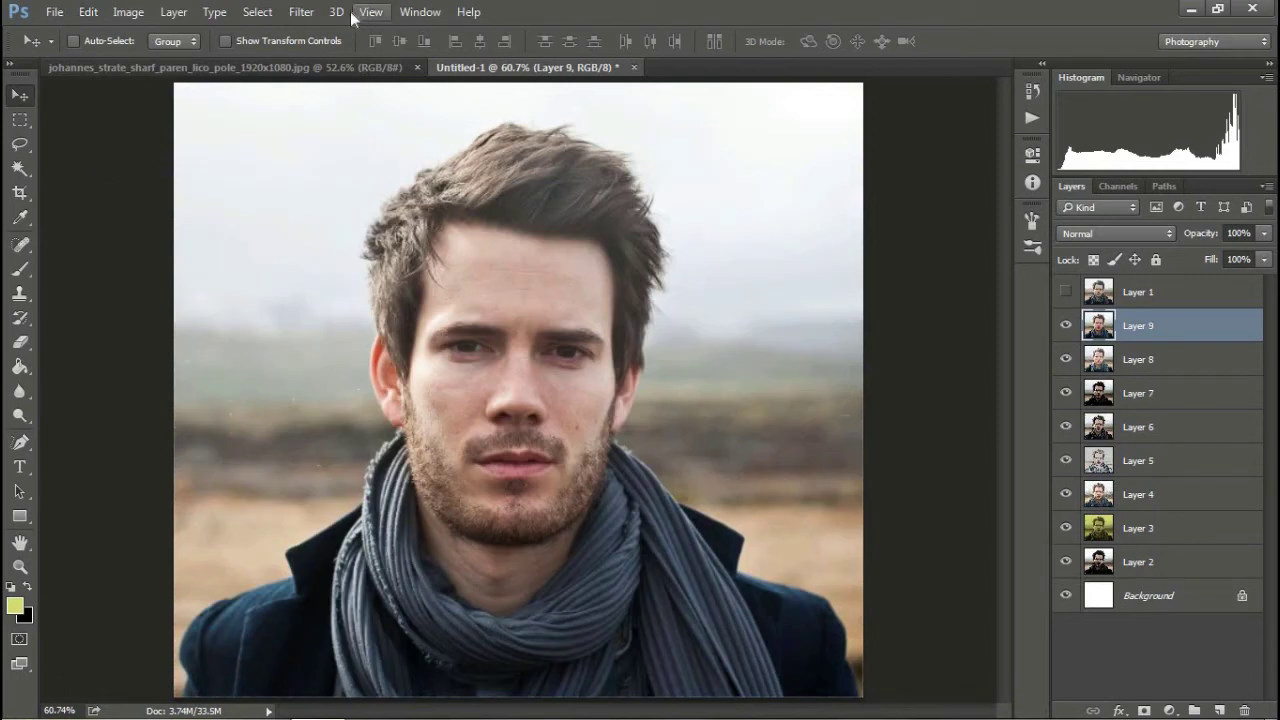
left_click(301, 12)
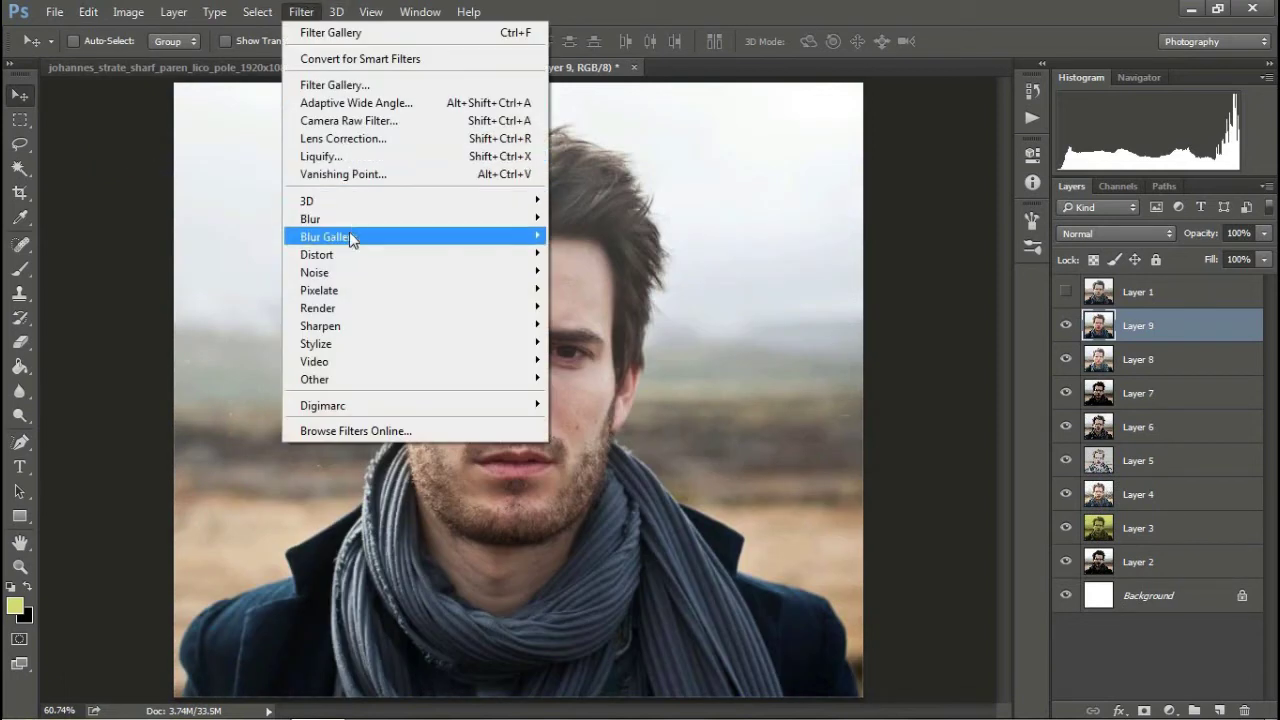
left_click(340, 85)
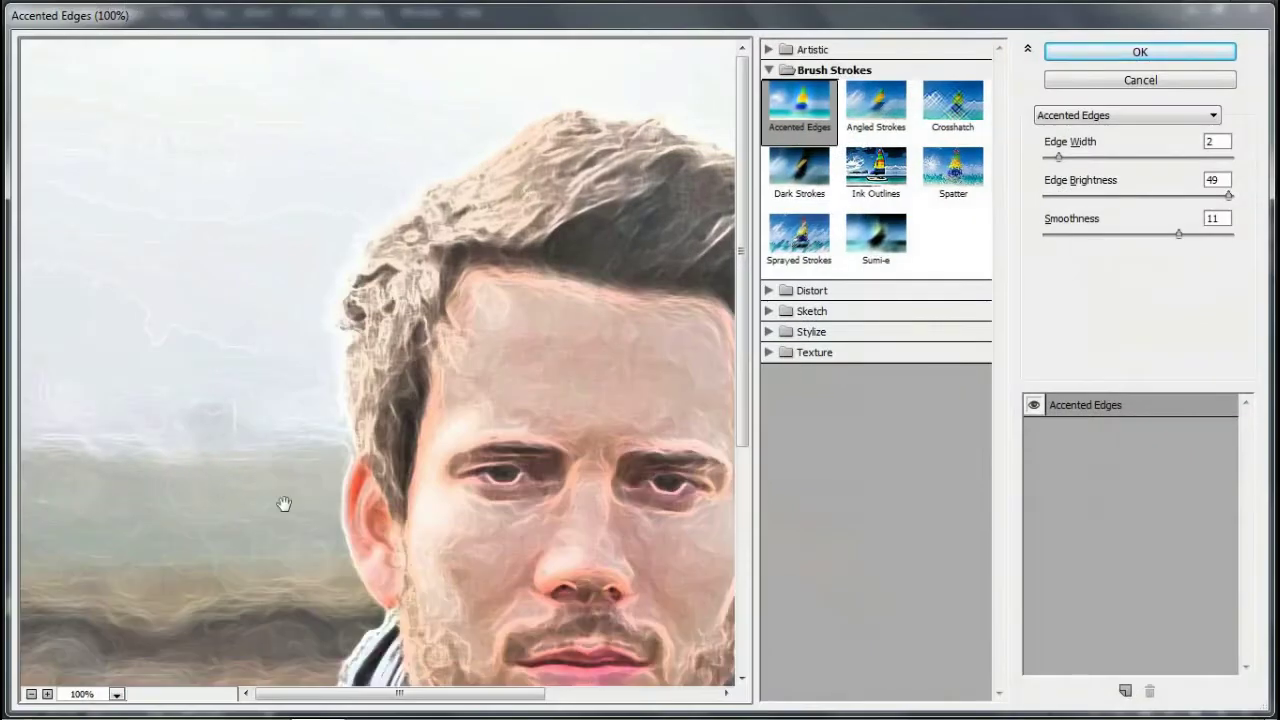
- Zoom the preview to 50% and try Brush Strokes effects, tweaking Dark Strokes (balance 3, black 4)
left_click(31, 694)
left_click(31, 694)
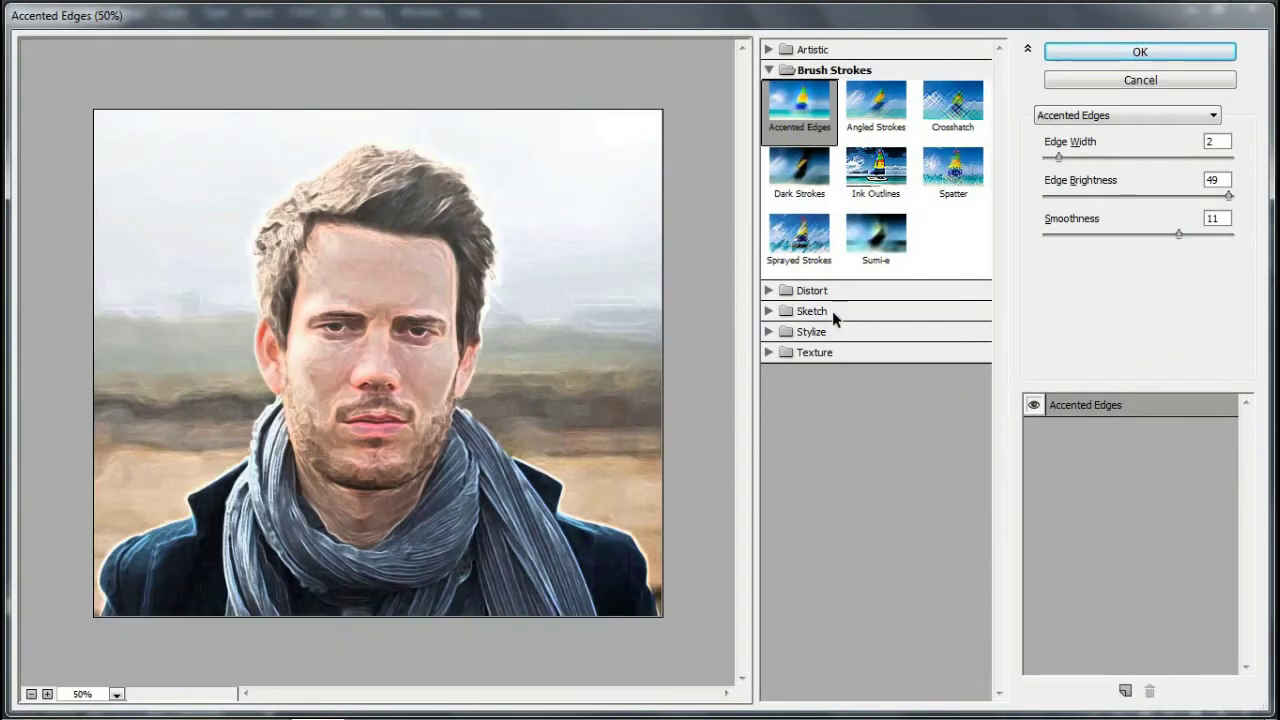
left_click(778, 291)
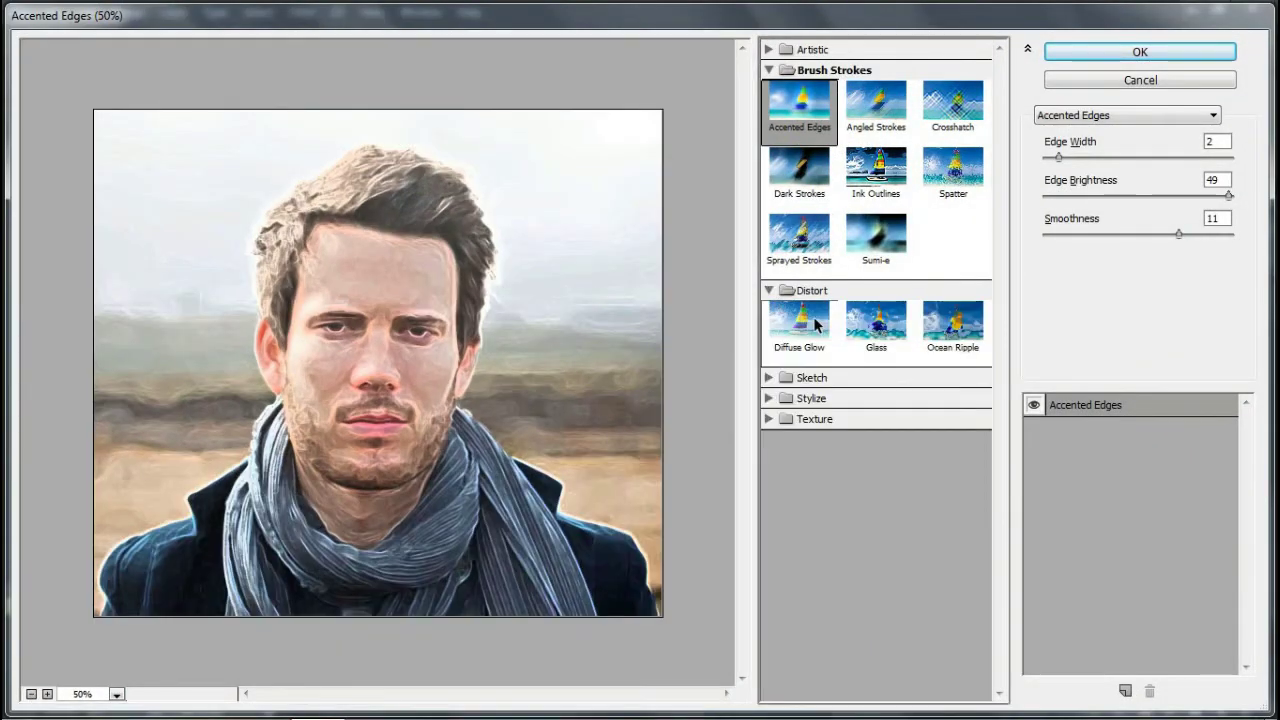
left_click(876, 124)
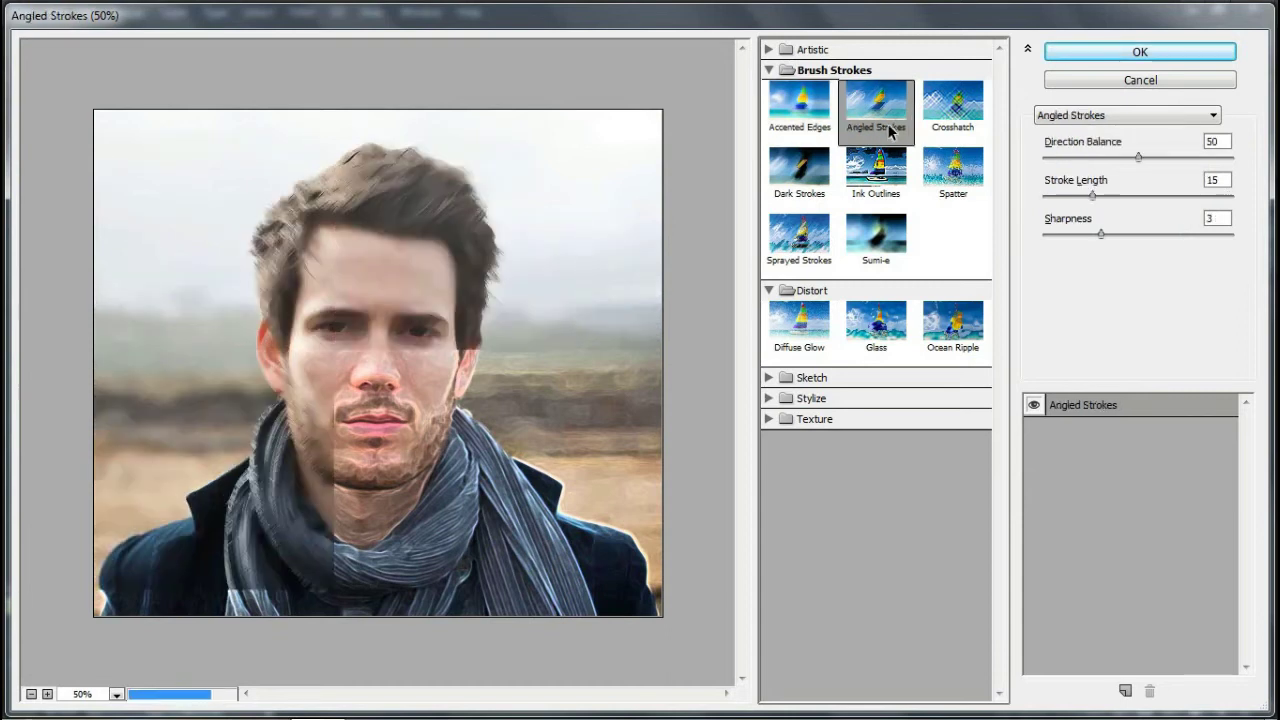
left_click(950, 122)
left_click(876, 168)
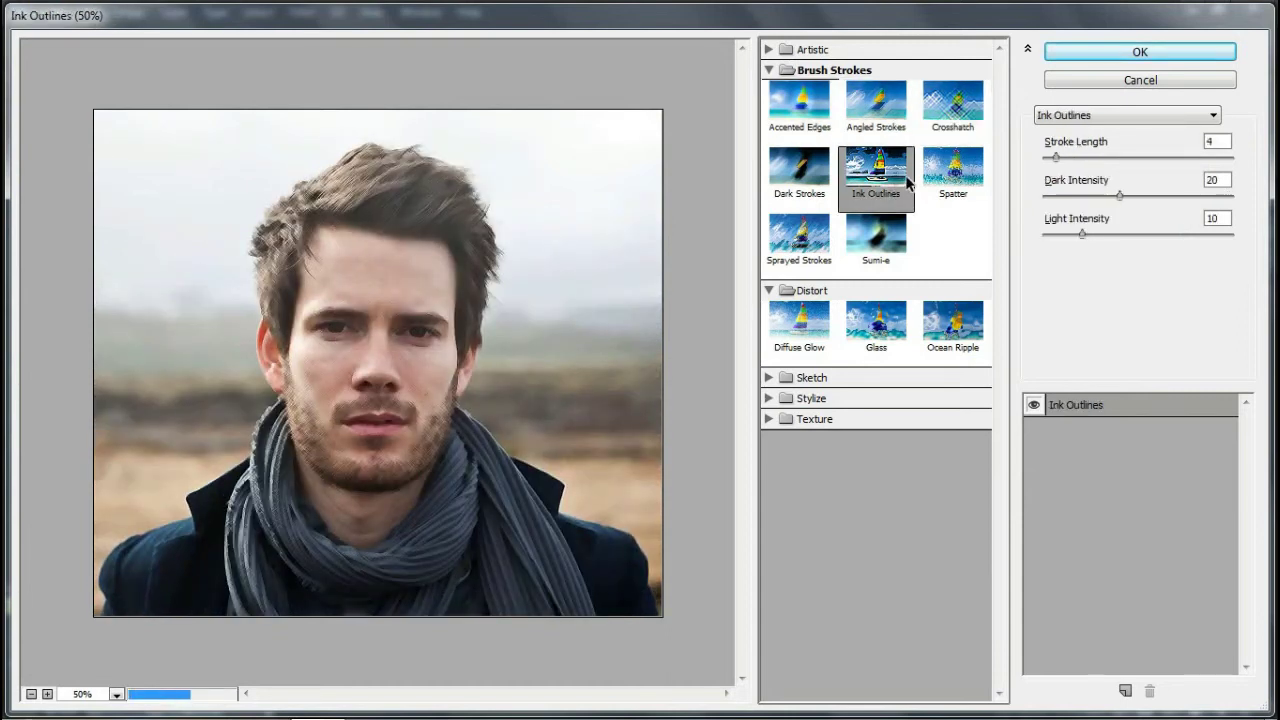
left_click(948, 180)
left_click(805, 188)
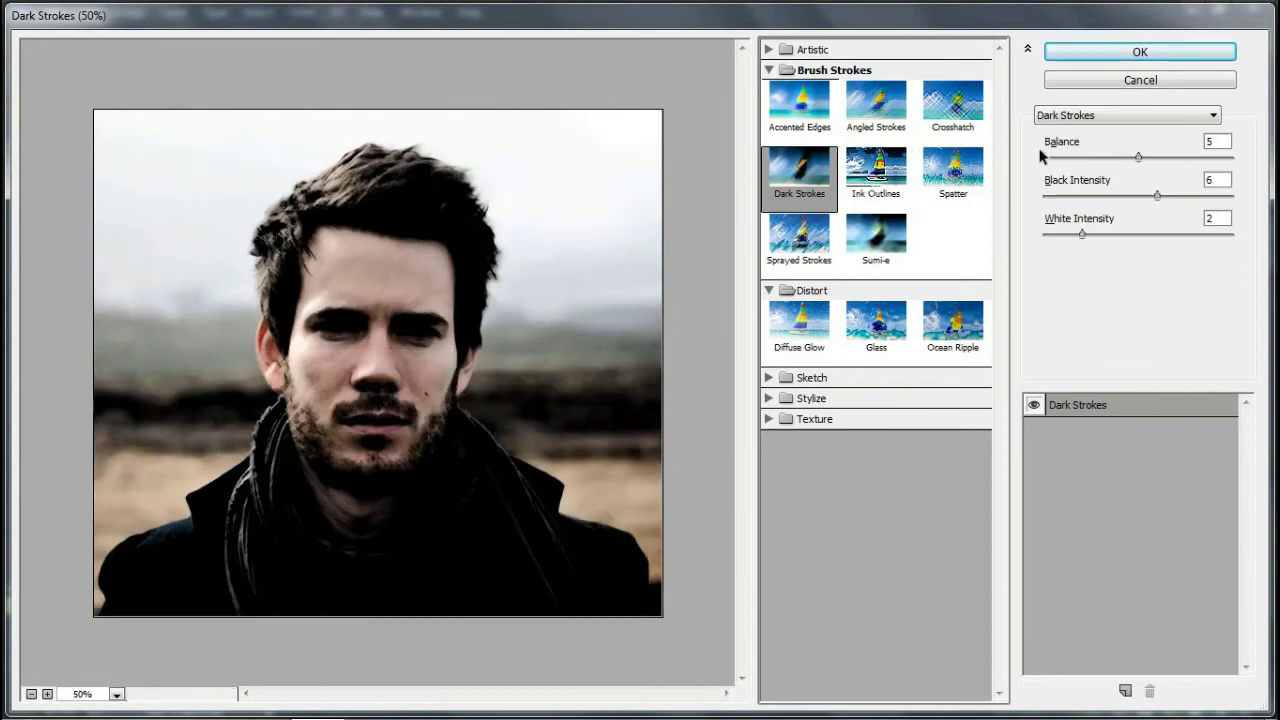
mouse_move(1140, 158)
left_mouse_down()
mouse_move(1197, 168)
mouse_move(1100, 188)
mouse_move(1201, 198)
left_mouse_up()
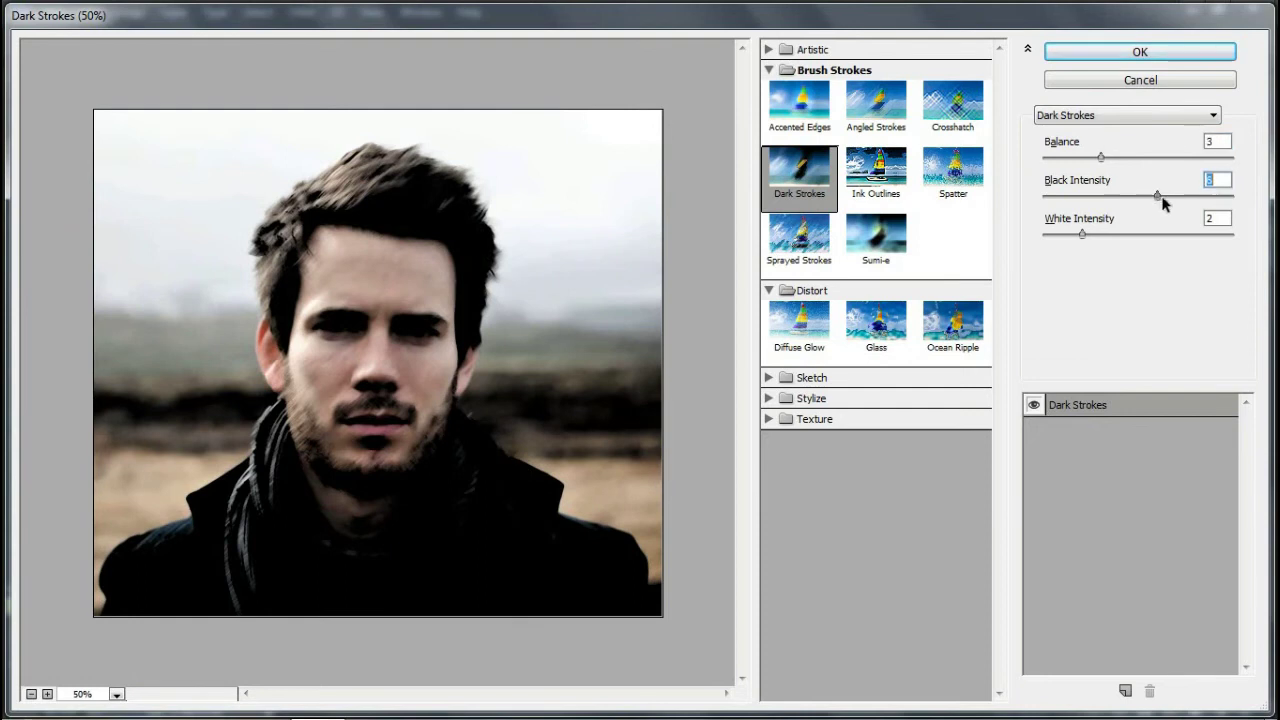
left_click(1110, 198)
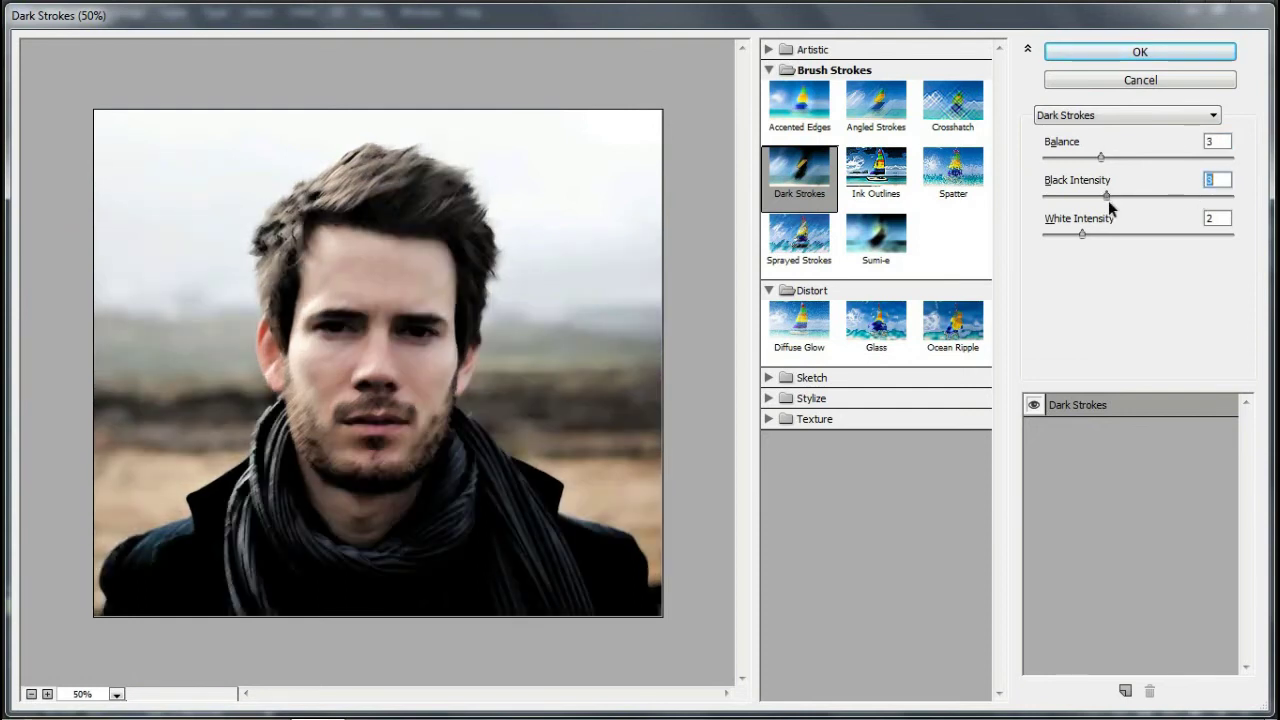
left_click_drag(1082, 234, 1133, 236)
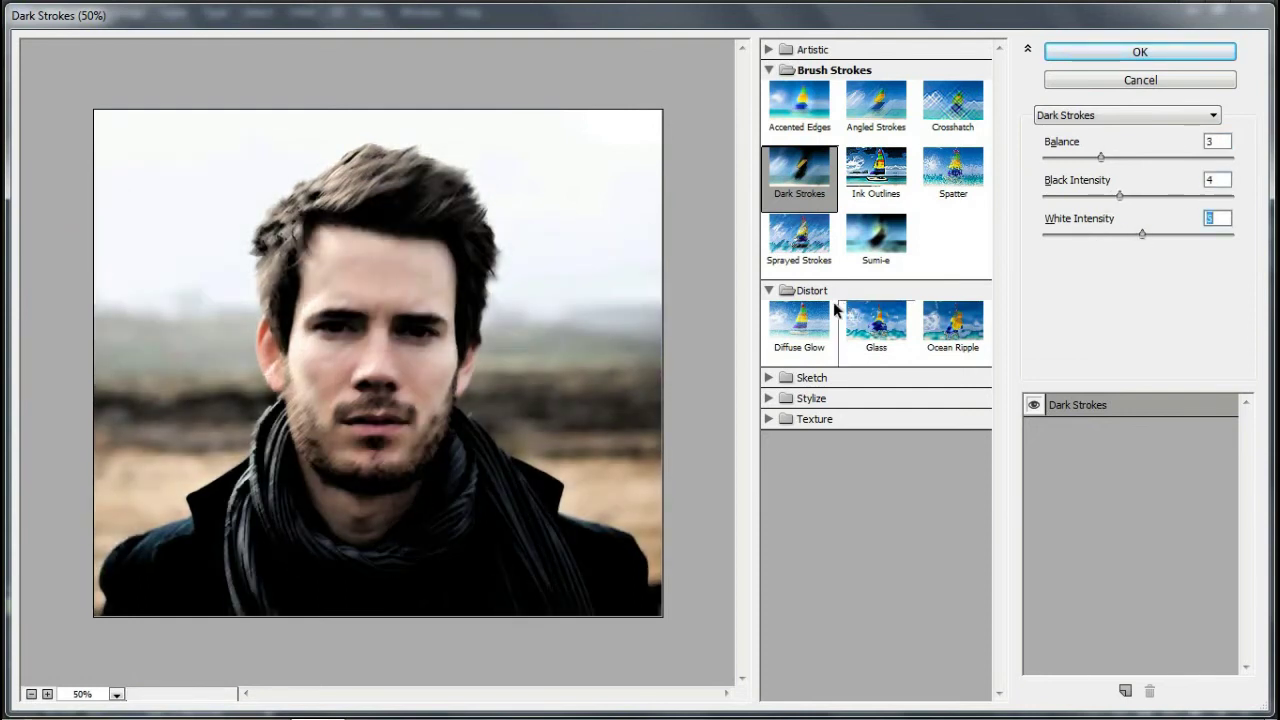
- Preview Sprayed Strokes, Sumi-e, Diffuse Glow, Glass and finally Ocean Ripple
left_click(799, 250)
left_click(874, 248)
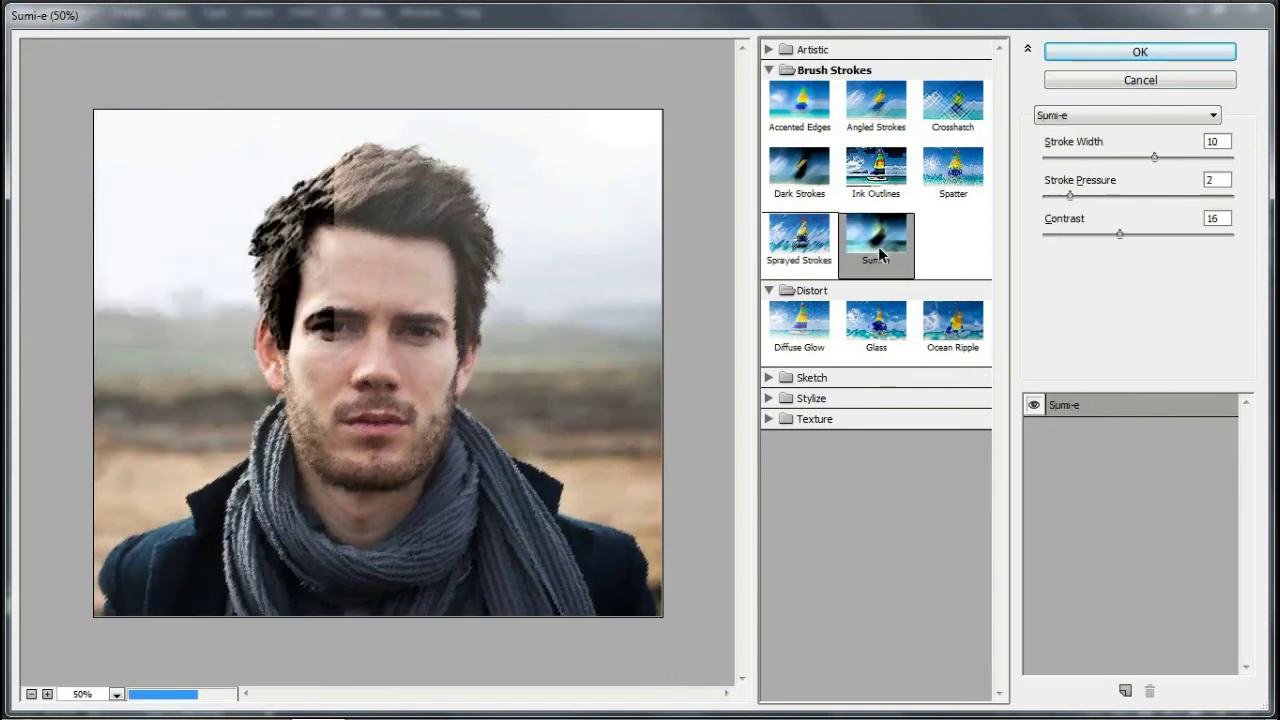
left_click(814, 335)
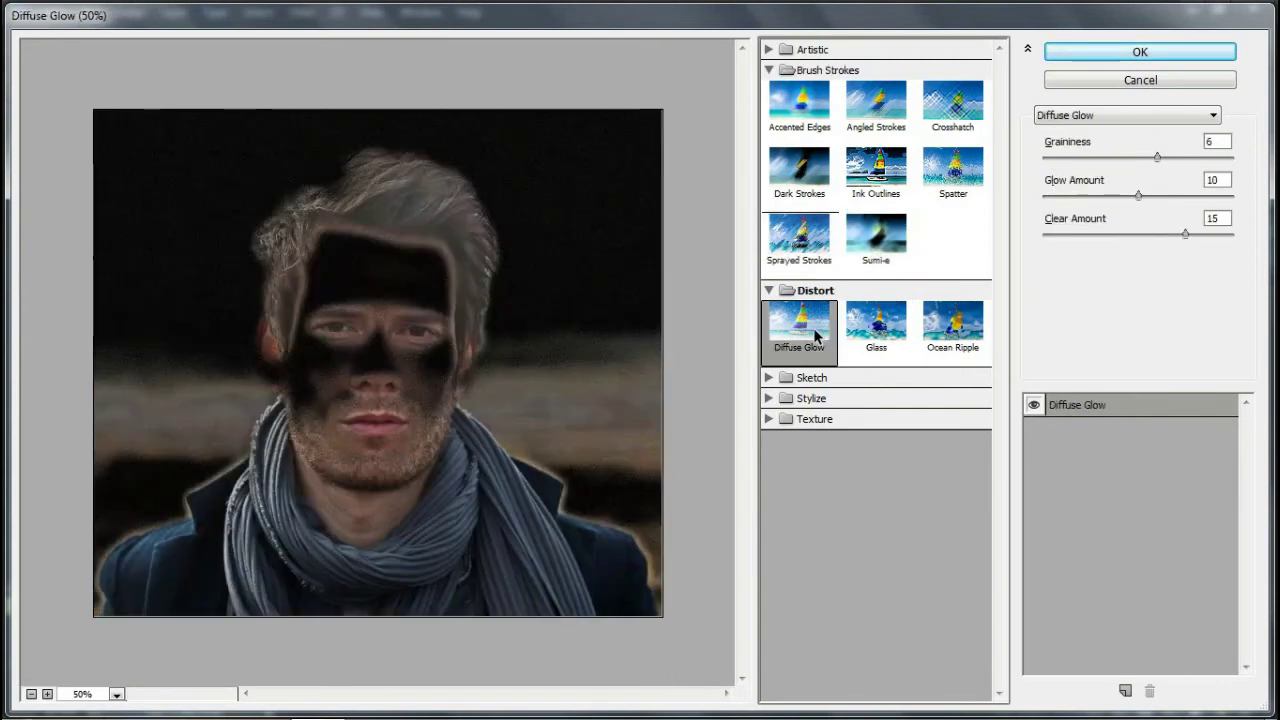
left_click(881, 336)
left_click(955, 327)
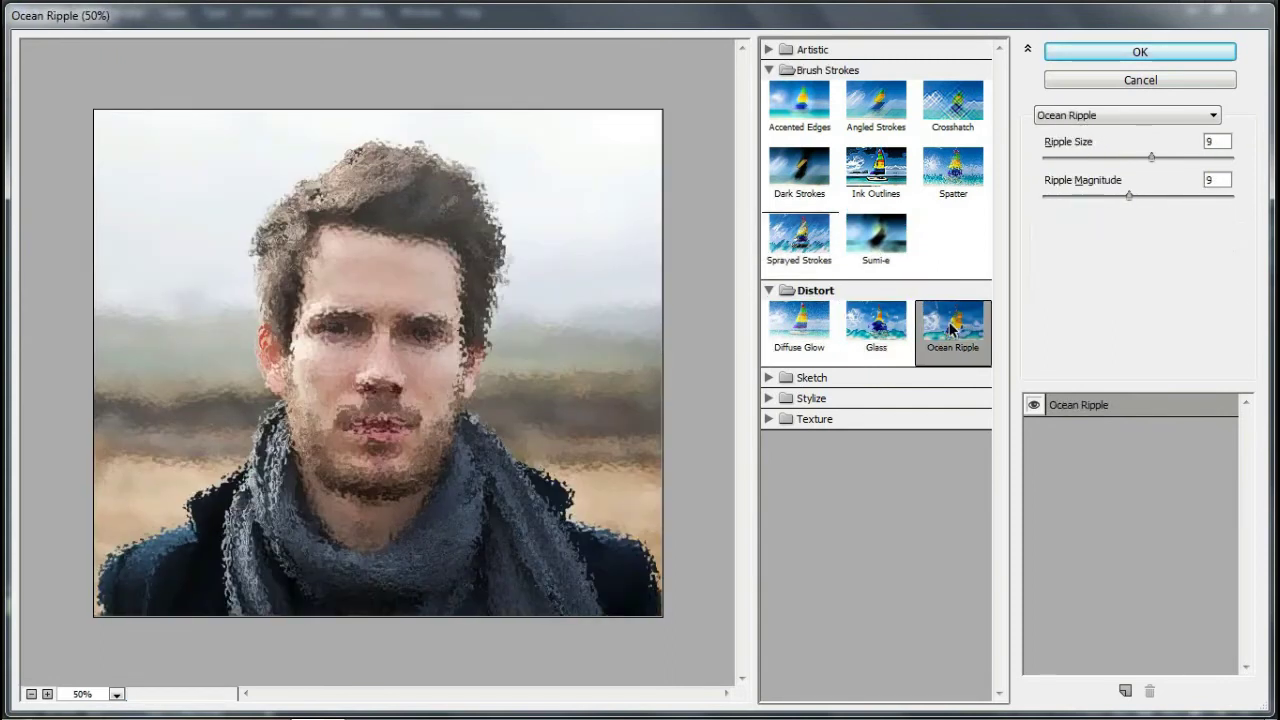
- Preview the Sketch filters, from Bas Relief through Water Paper, on the portrait
left_click(810, 378)
left_click(815, 415)
left_click(855, 418)
left_click(936, 420)
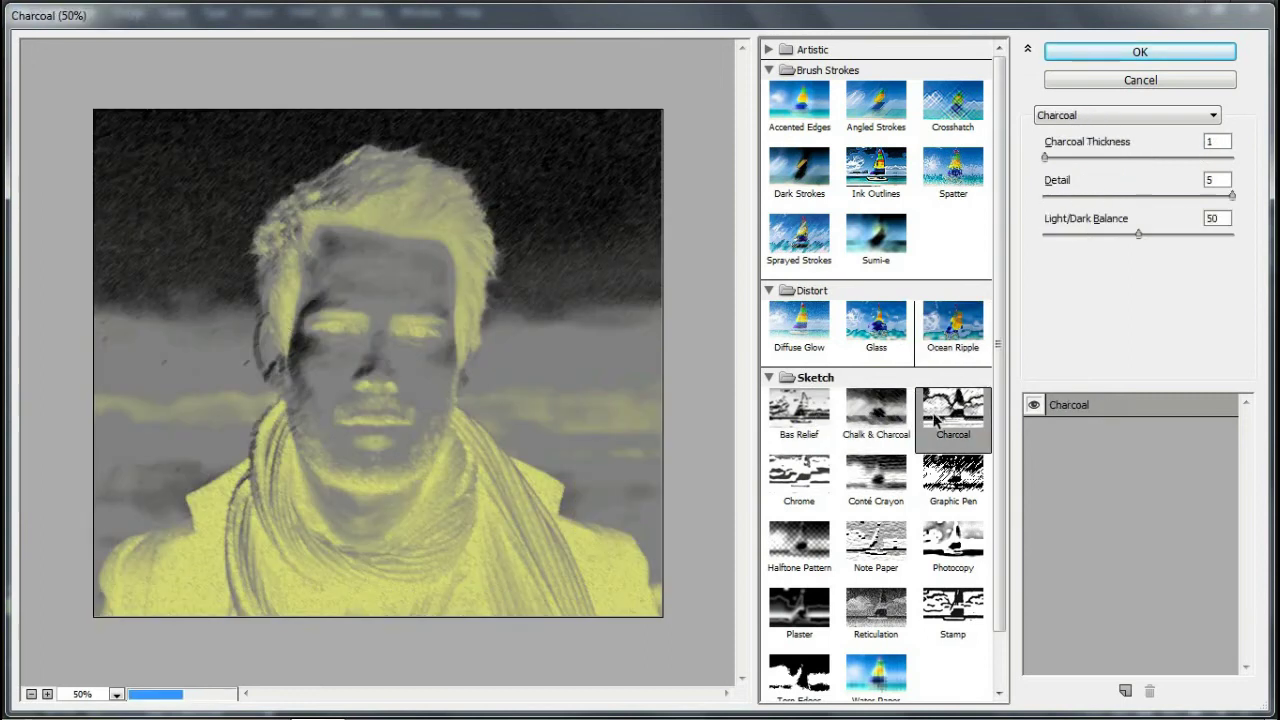
left_click(953, 476)
left_click(876, 478)
left_click(798, 488)
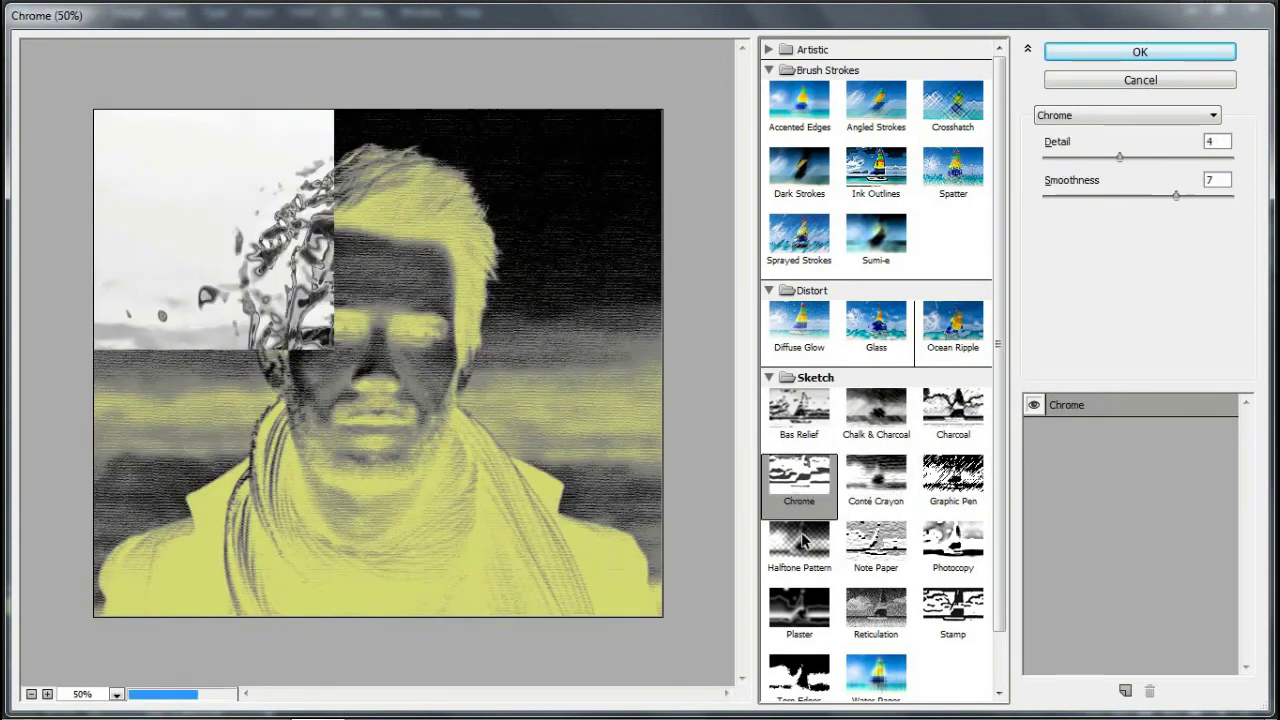
left_click(803, 540)
left_click(806, 505)
left_click(876, 545)
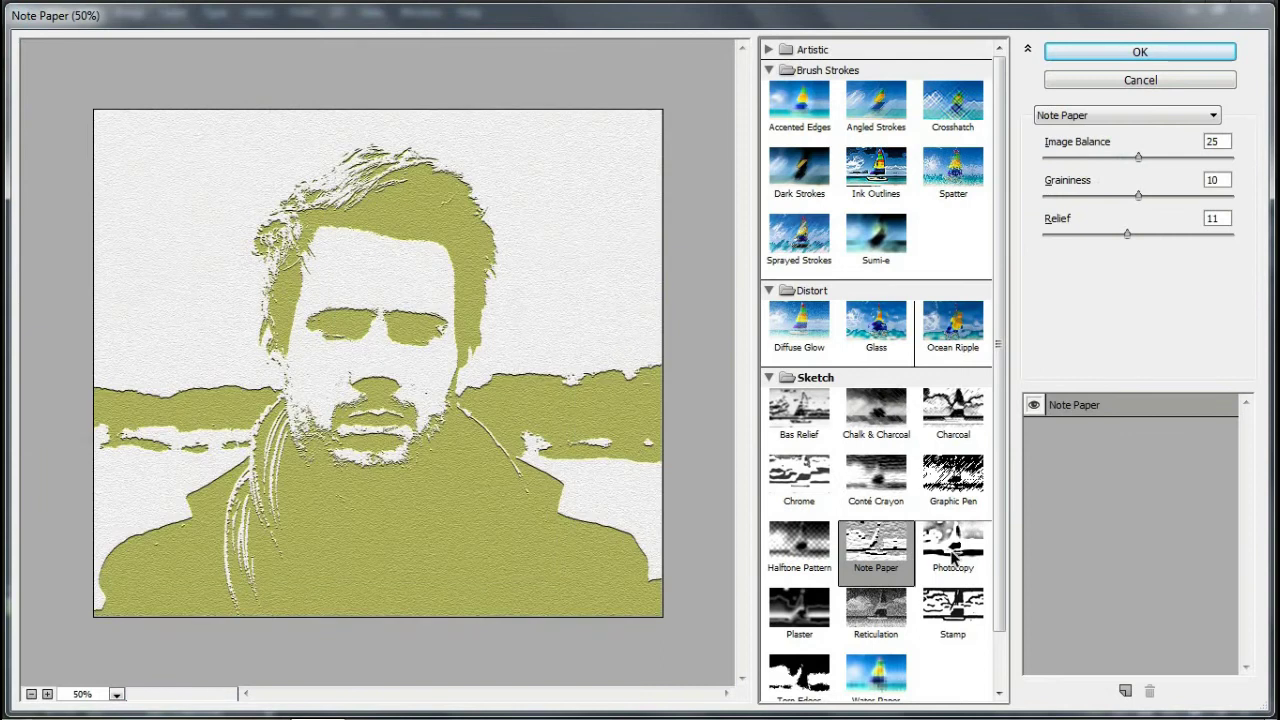
left_click(955, 555)
left_click(953, 607)
left_click(876, 607)
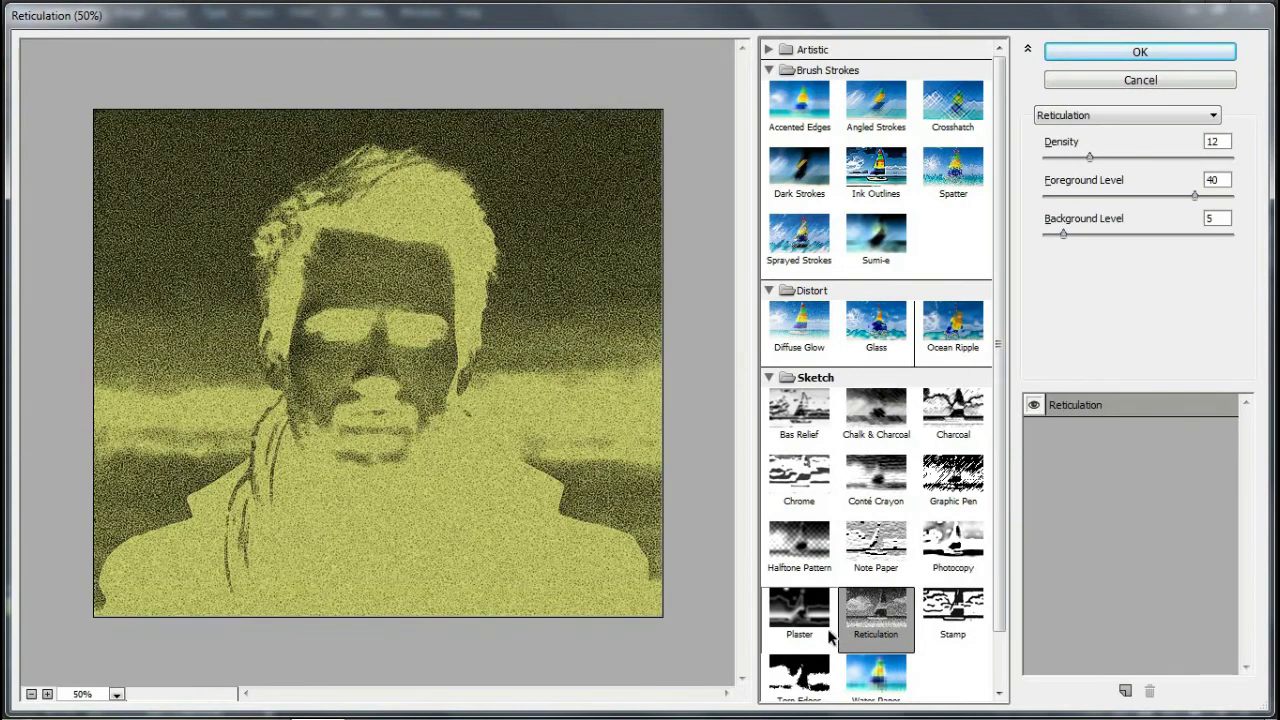
left_click(799, 607)
left_click(815, 677)
left_click(876, 675)
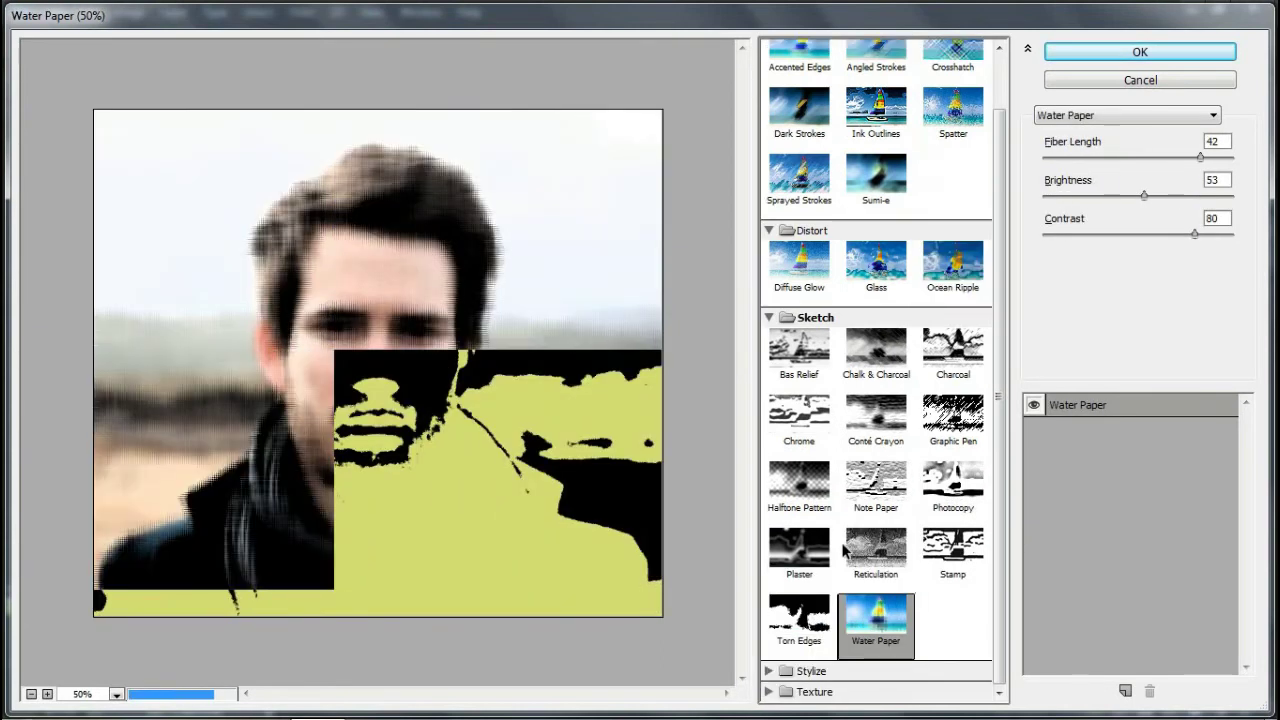
- Browse the Stylize and Texture filters, then apply Texture > Patchwork to Layer 9
left_click(767, 671)
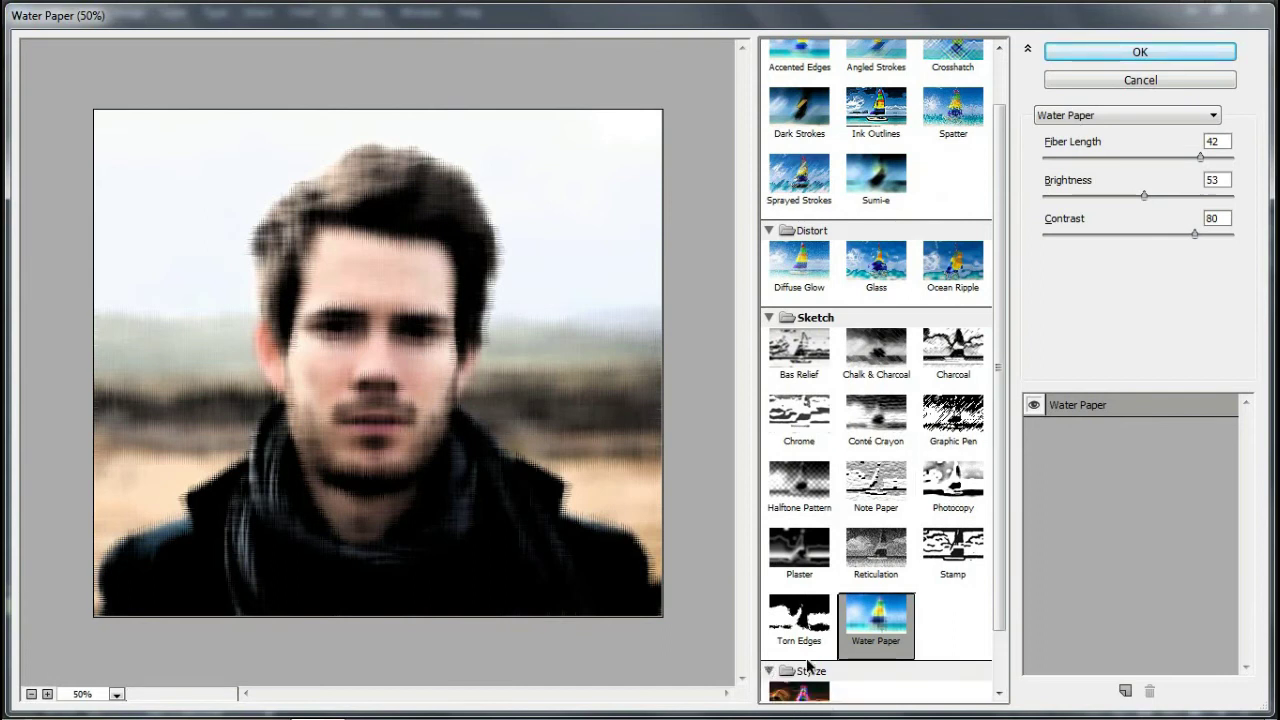
left_click(808, 645)
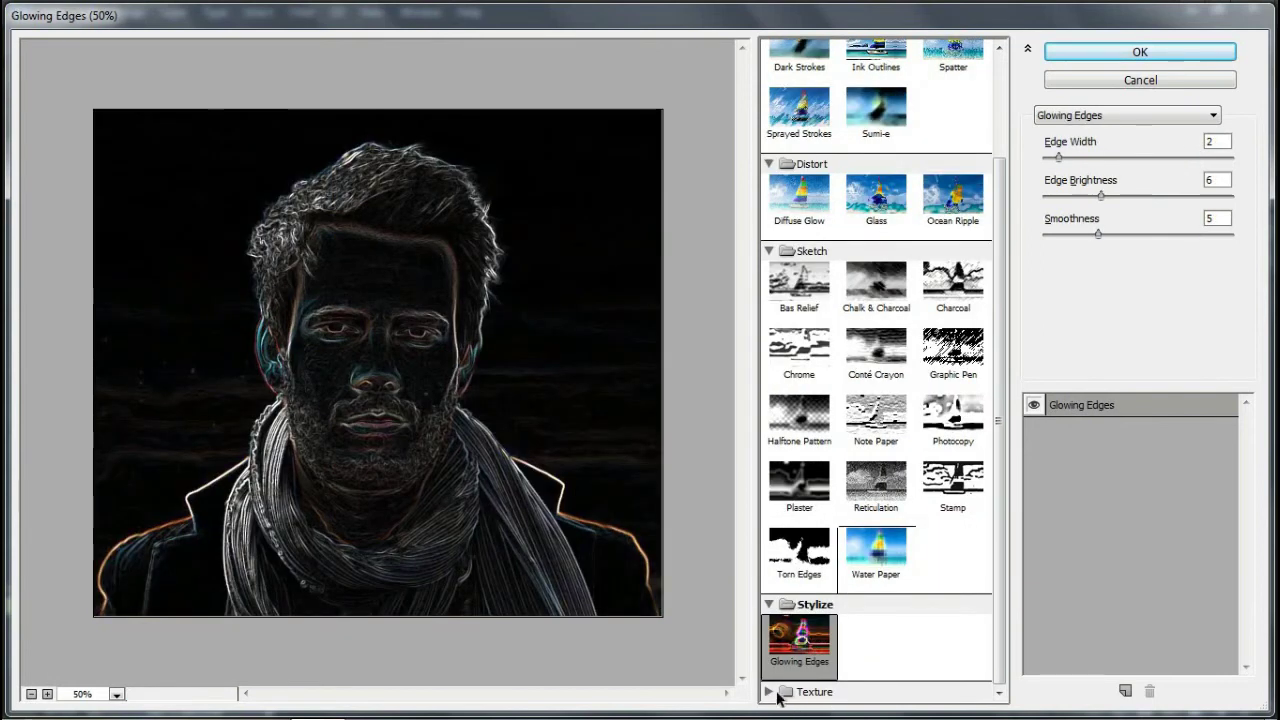
left_click(779, 692)
left_click(805, 595)
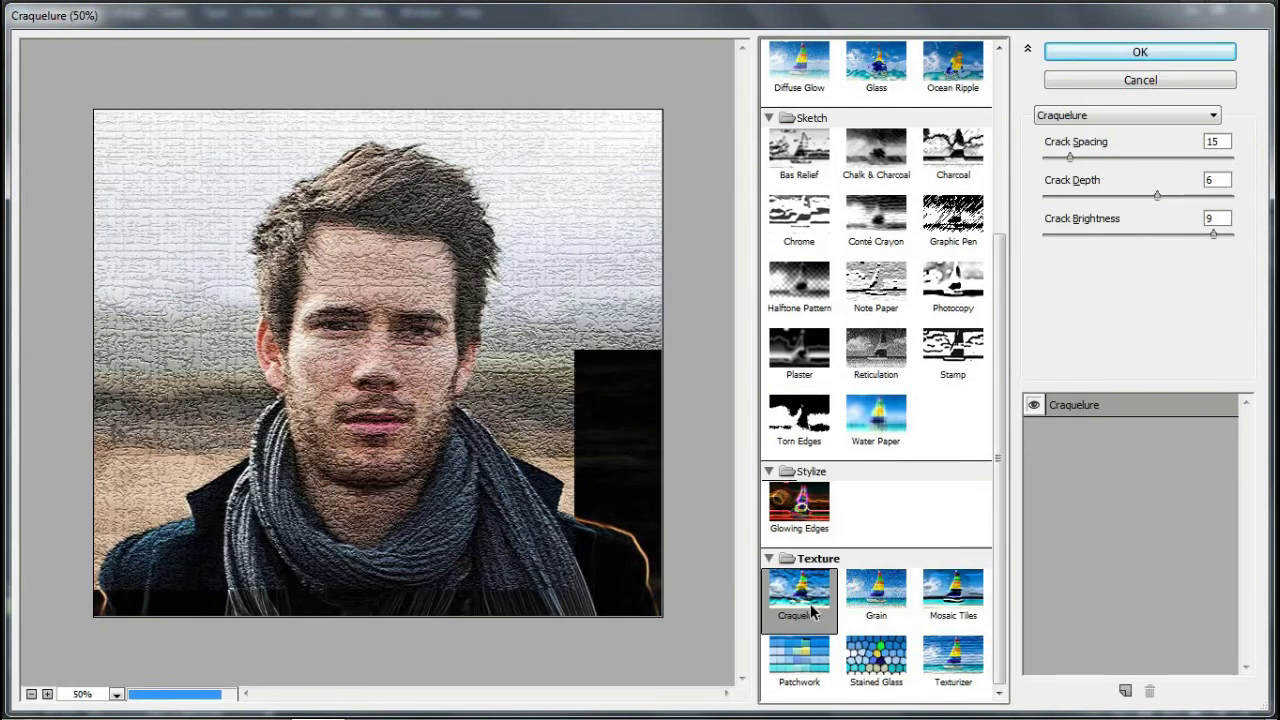
left_click(876, 590)
left_click(953, 590)
left_click(950, 660)
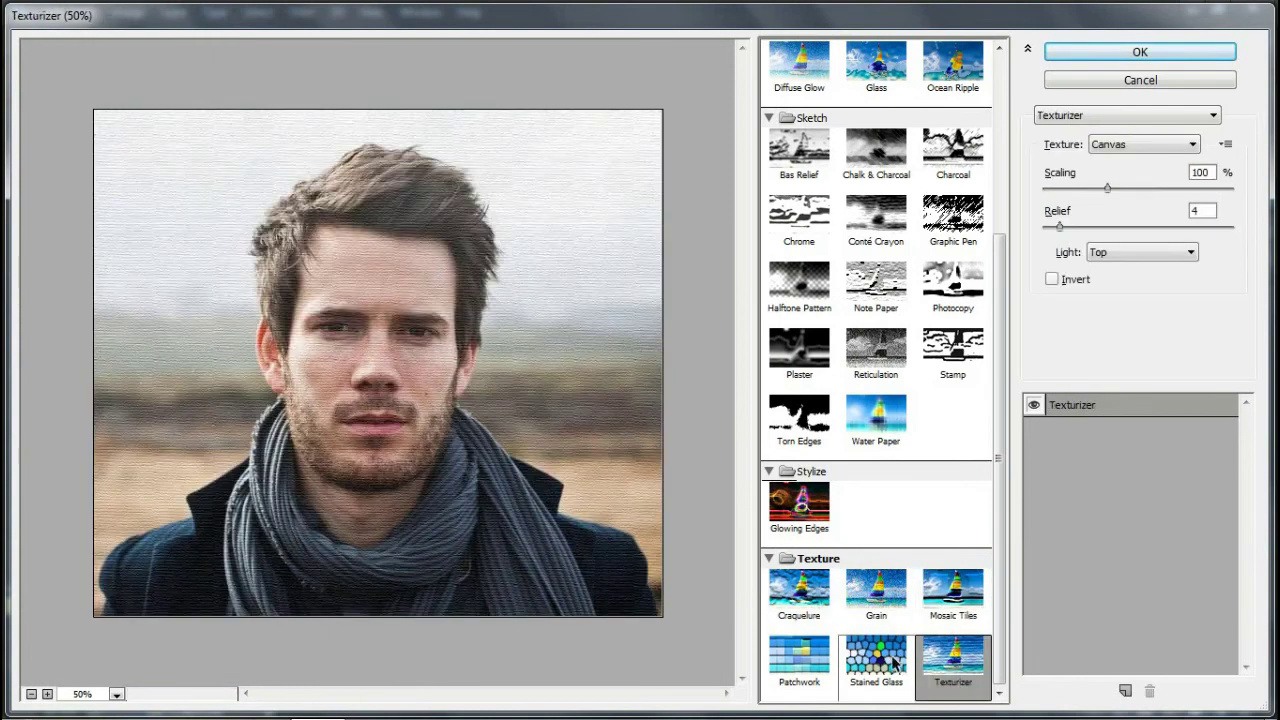
left_click(877, 605)
left_click(880, 660)
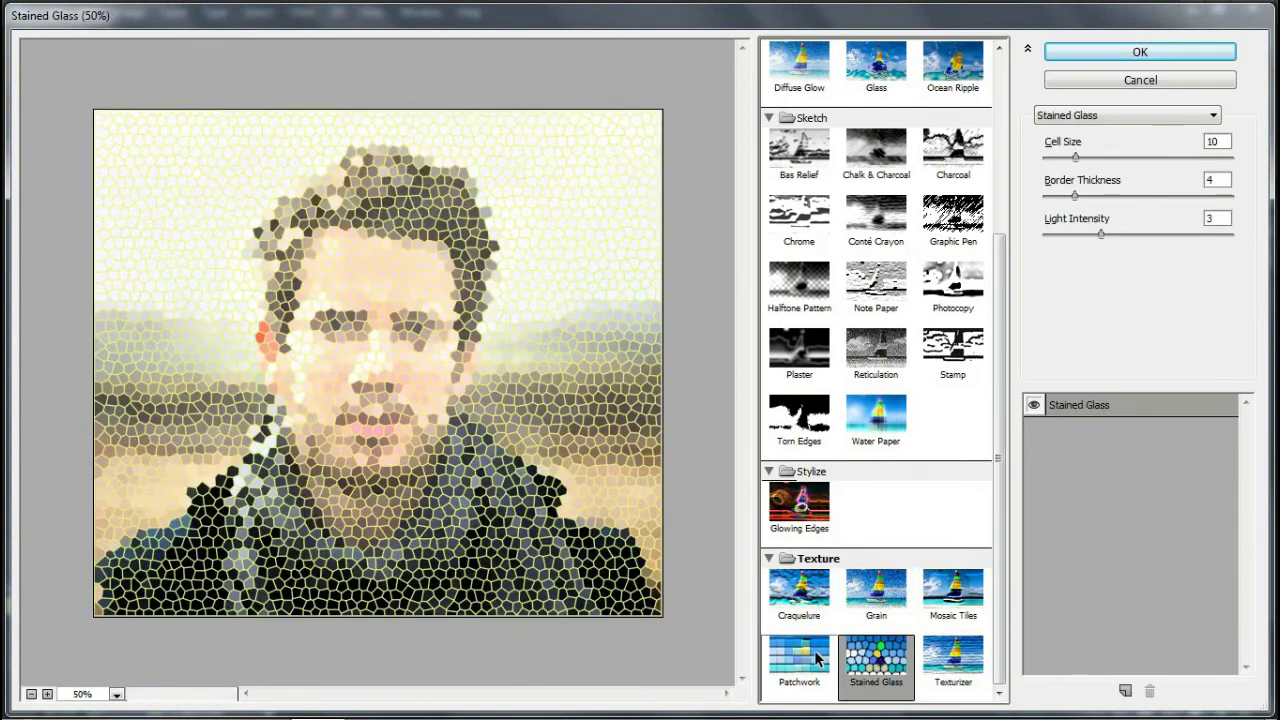
left_click(856, 620)
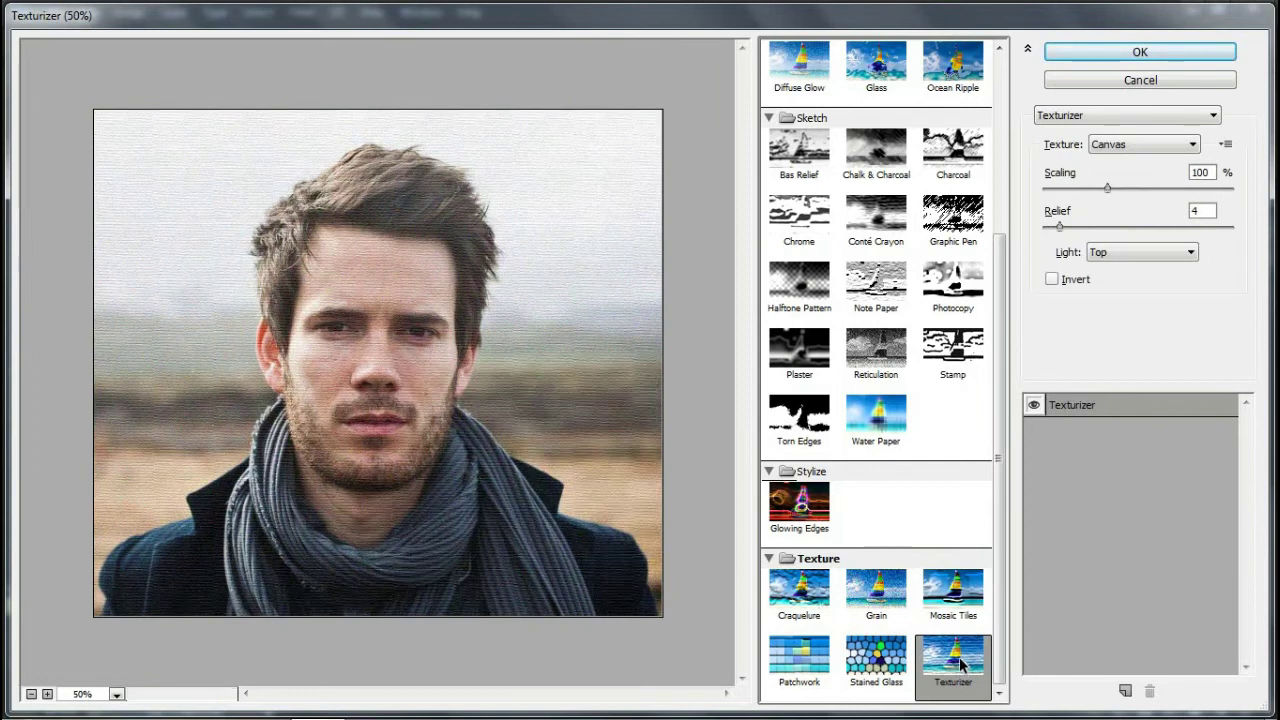
left_click(808, 662)
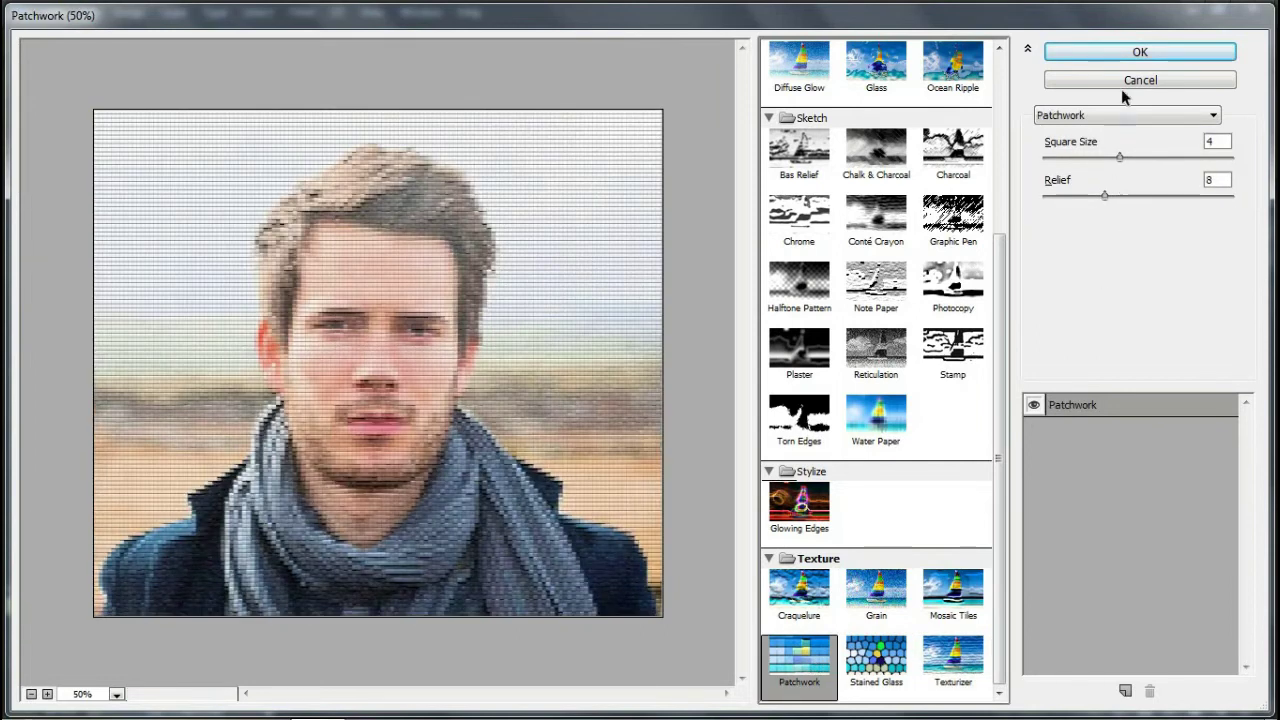
left_click(1125, 50)
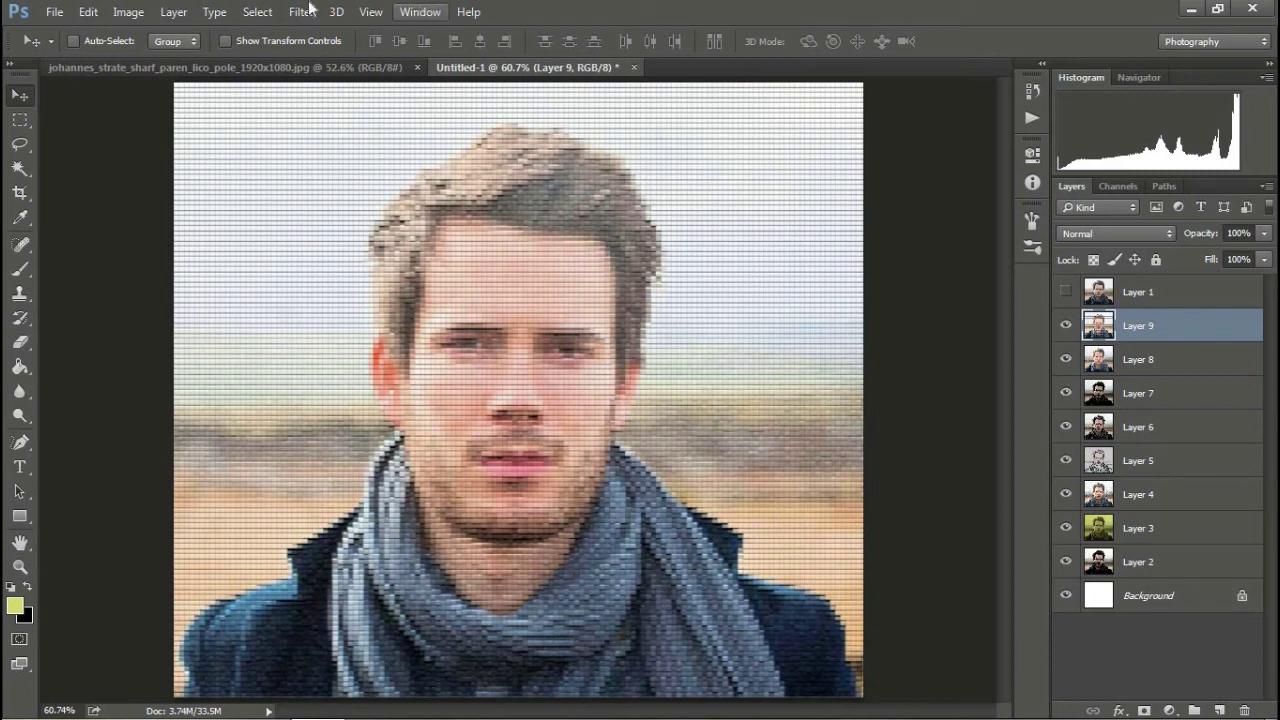
- Select portrait Layers 1–9 together and delete them, confirming with Yes
left_click(128, 12)
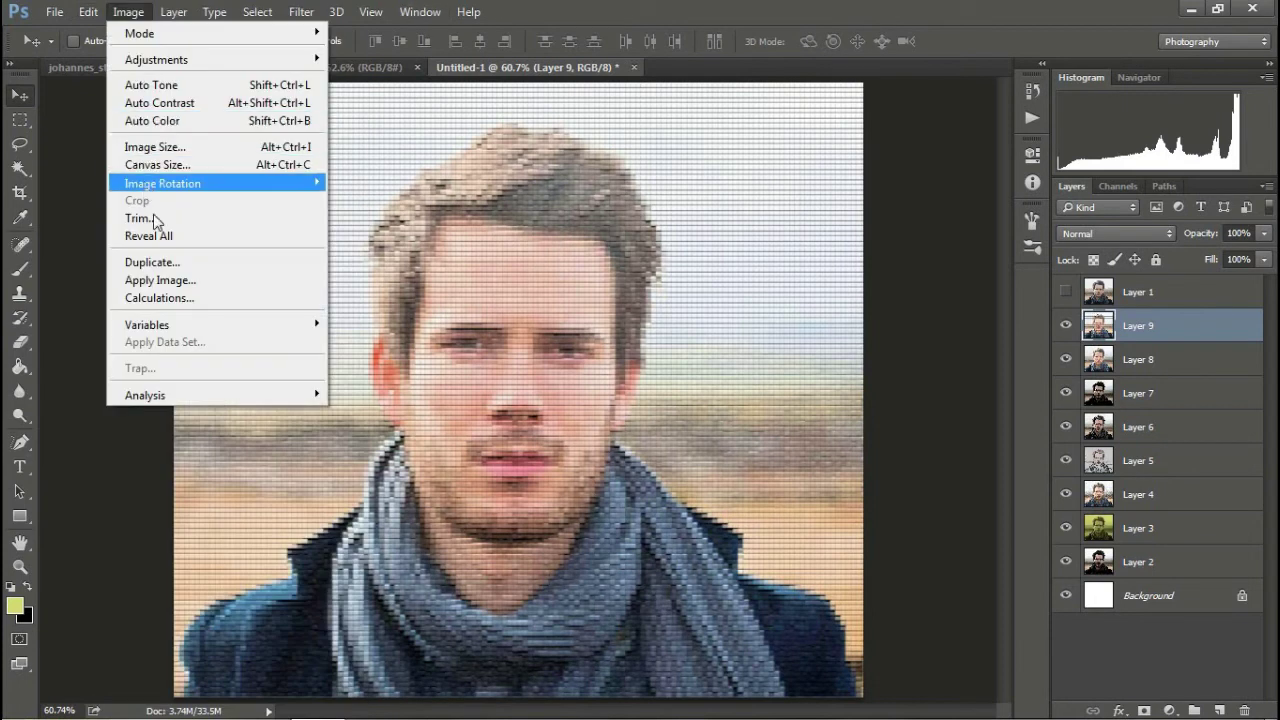
left_click(1165, 291)
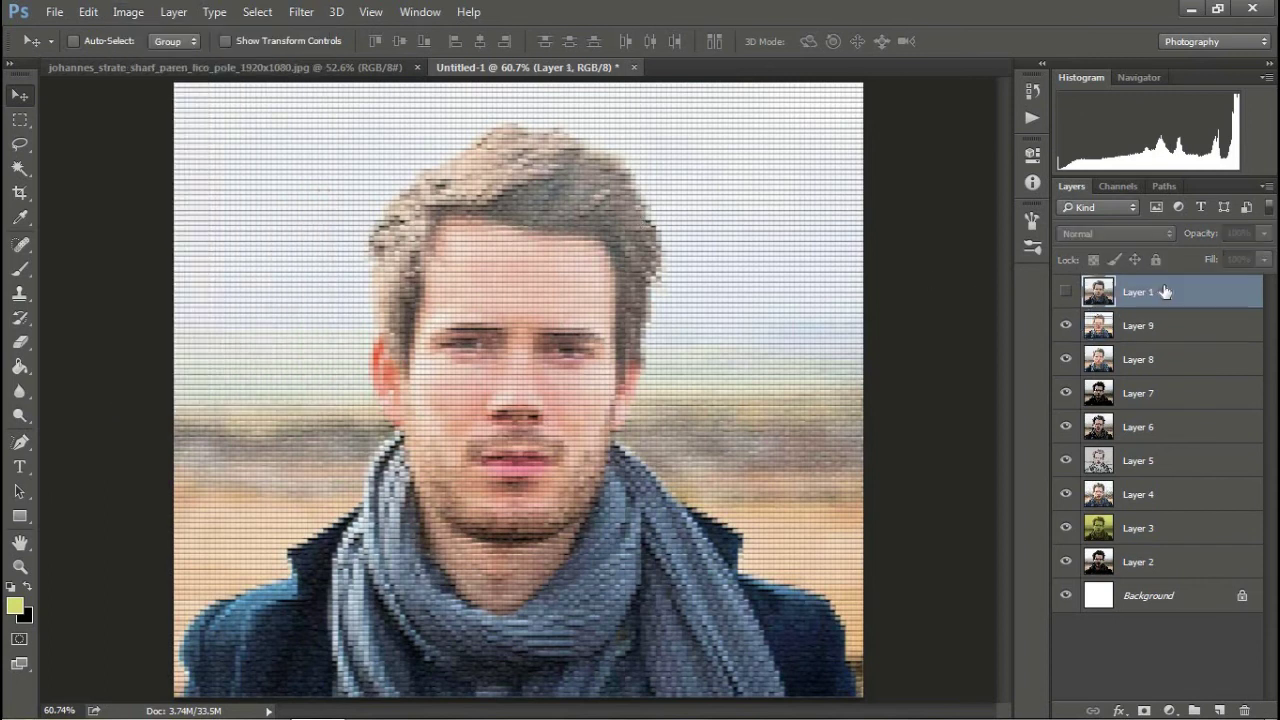
left_click(1172, 562, "shift")
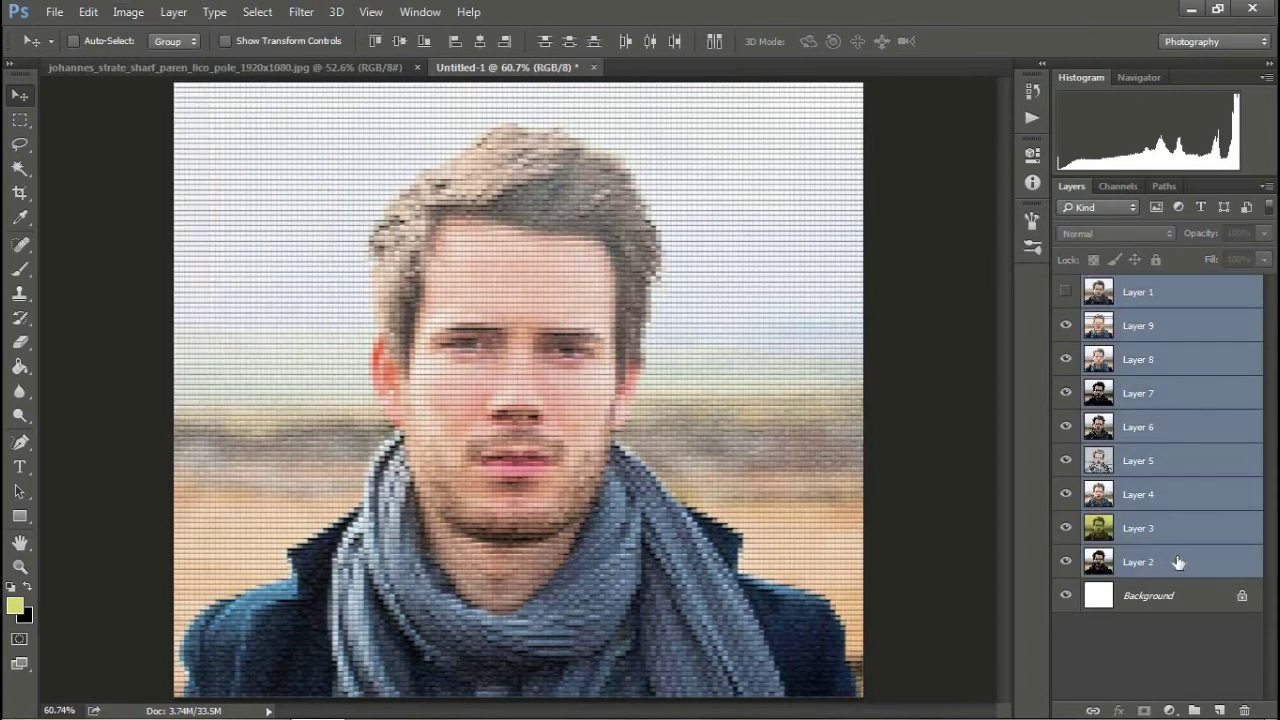
left_click(1242, 710)
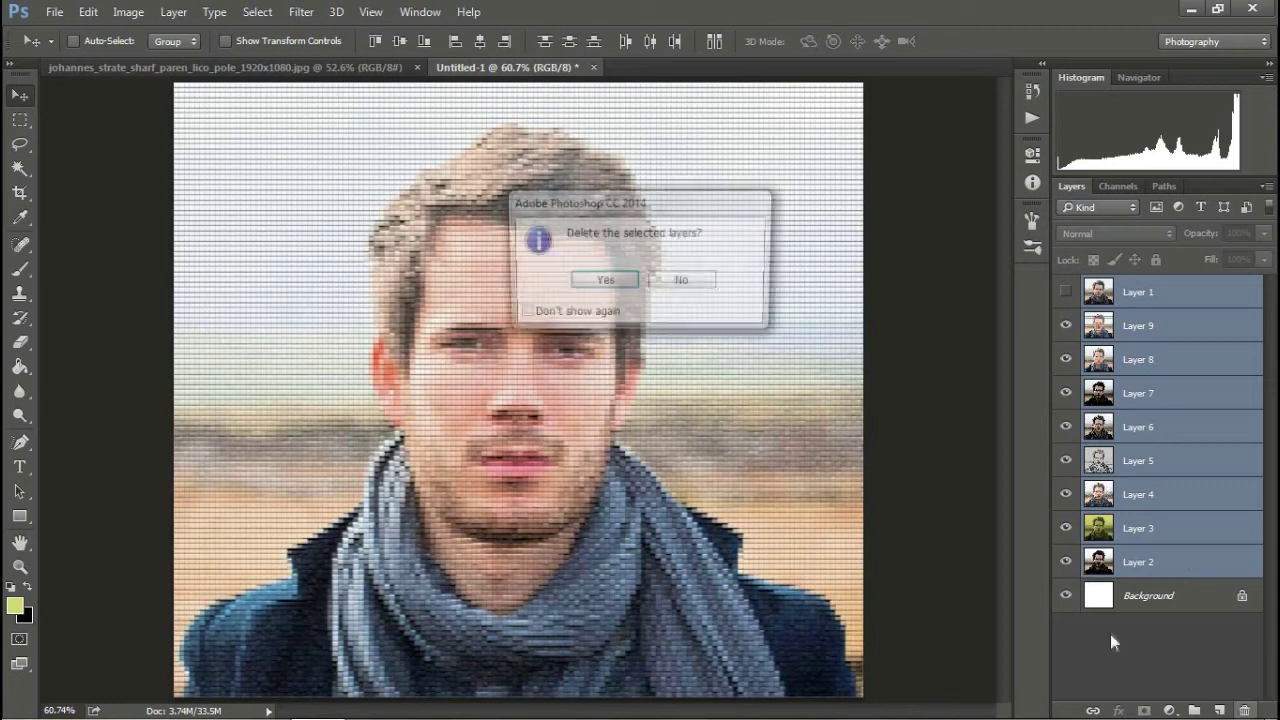
left_click(610, 289)
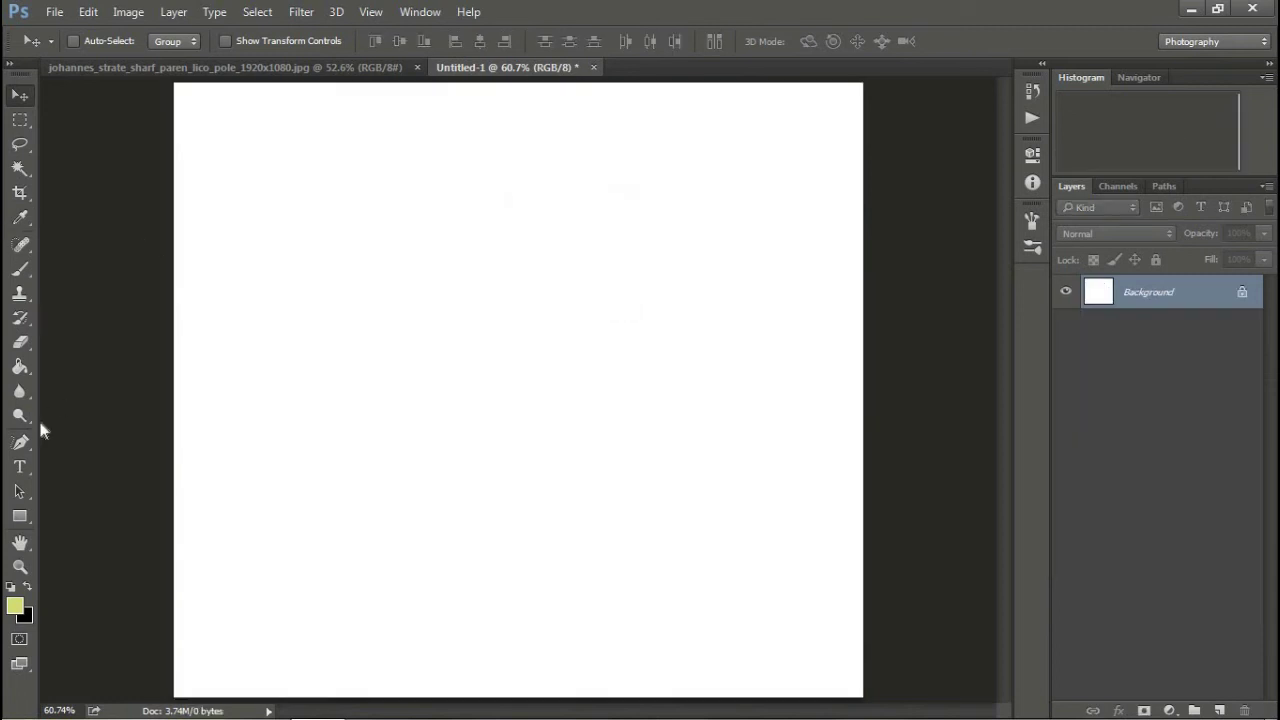
- Create a text box on the canvas reading 'SHOW YOUR / CREATIVITY'
left_click(19, 466)
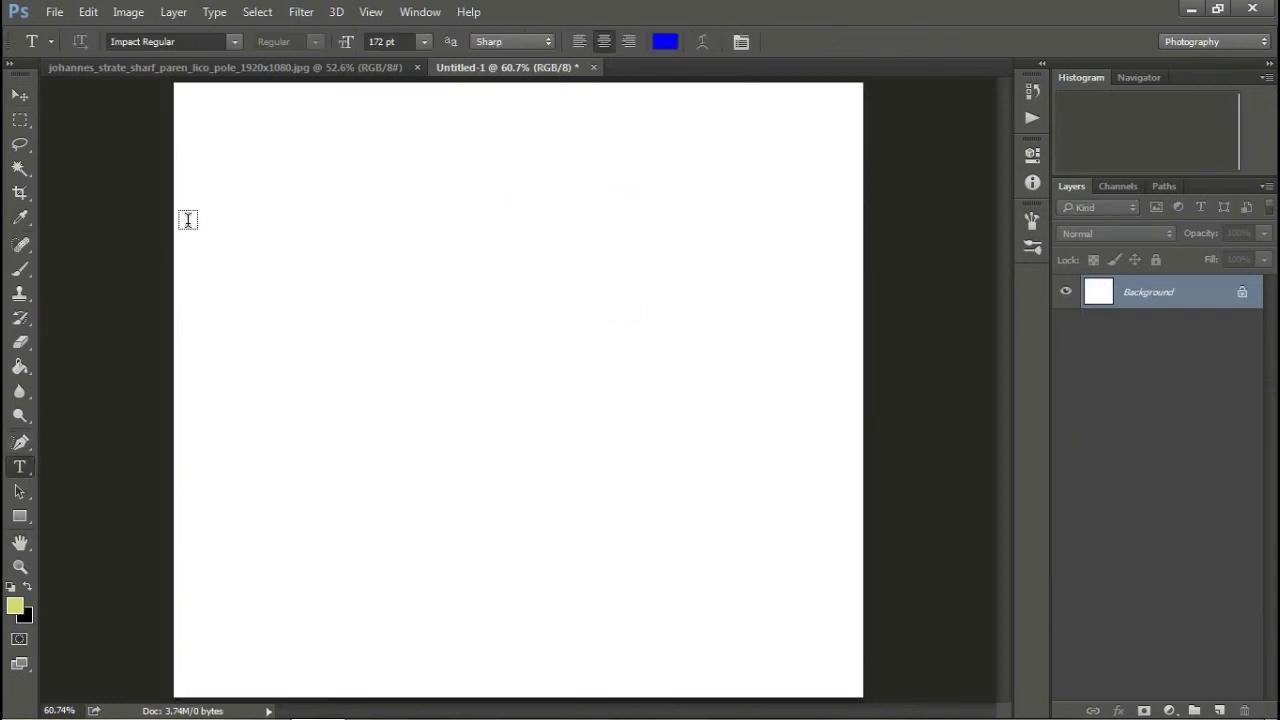
left_click_drag(185, 210, 792, 366)
type("SHOW")
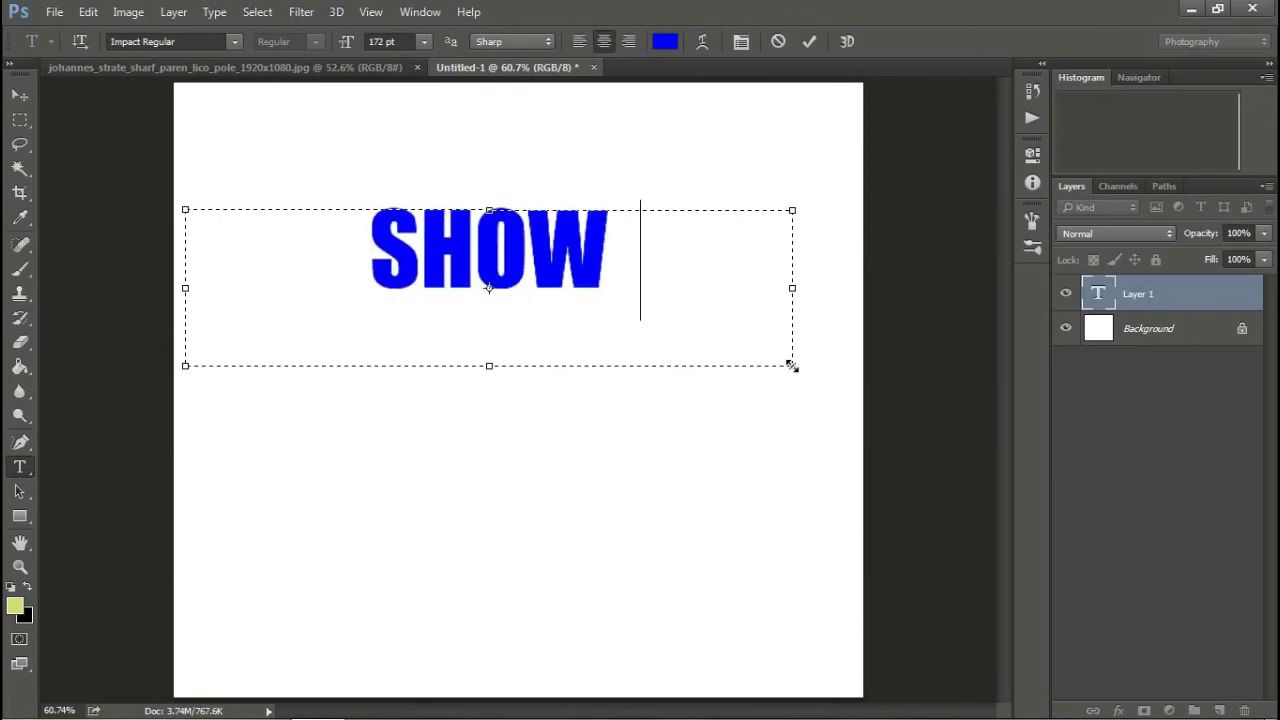
type(" YOUR")
left_click_drag(489, 366, 489, 577)
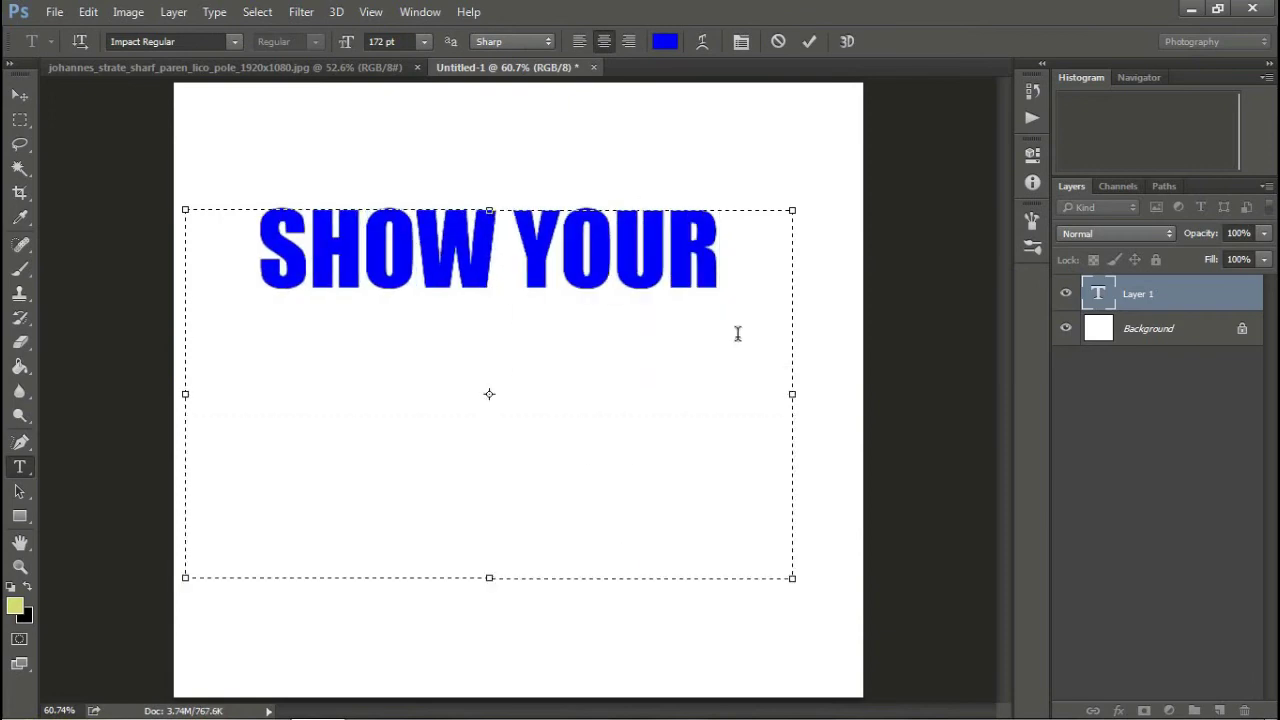
key("Return")
type("CREATIVITY")
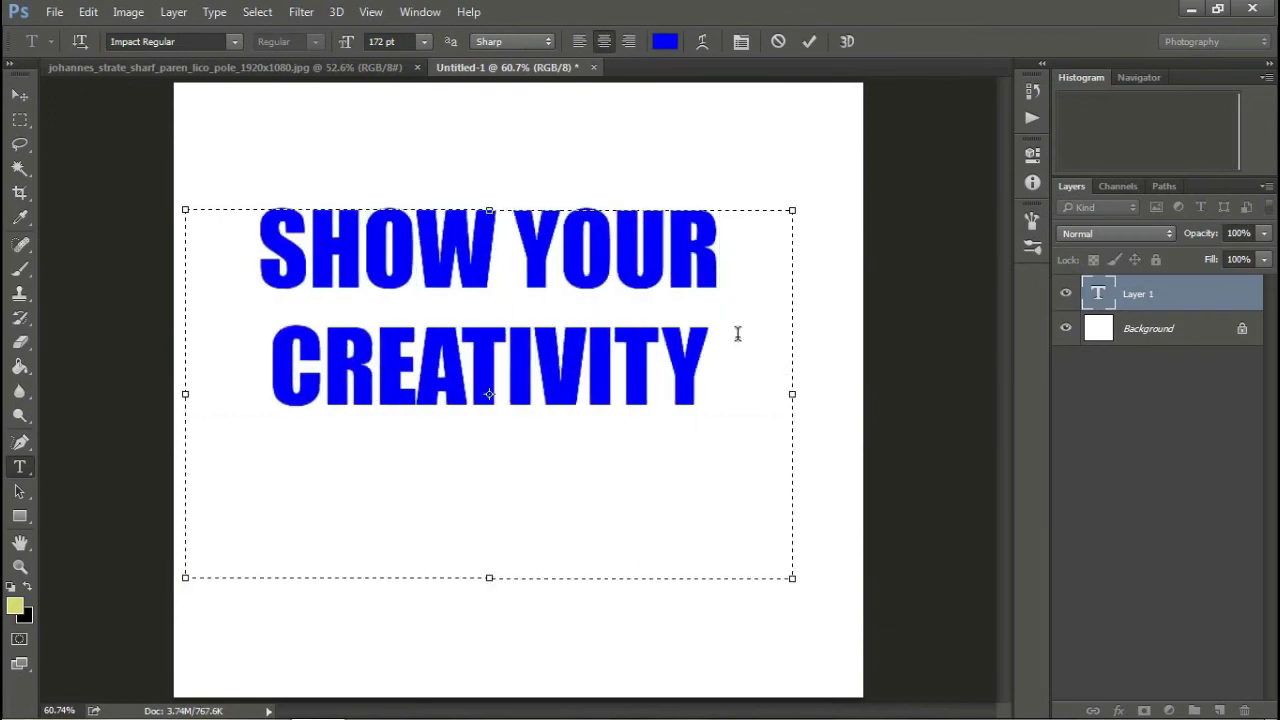
- Colour most of the text pink and the final Y blue
mouse_move(309, 250)
left_mouse_down()
mouse_move(709, 405)
mouse_move(708, 380)
left_mouse_up()
left_click(665, 41)
left_click(931, 345)
left_click(1094, 317)
left_click(665, 41)
left_click(943, 425)
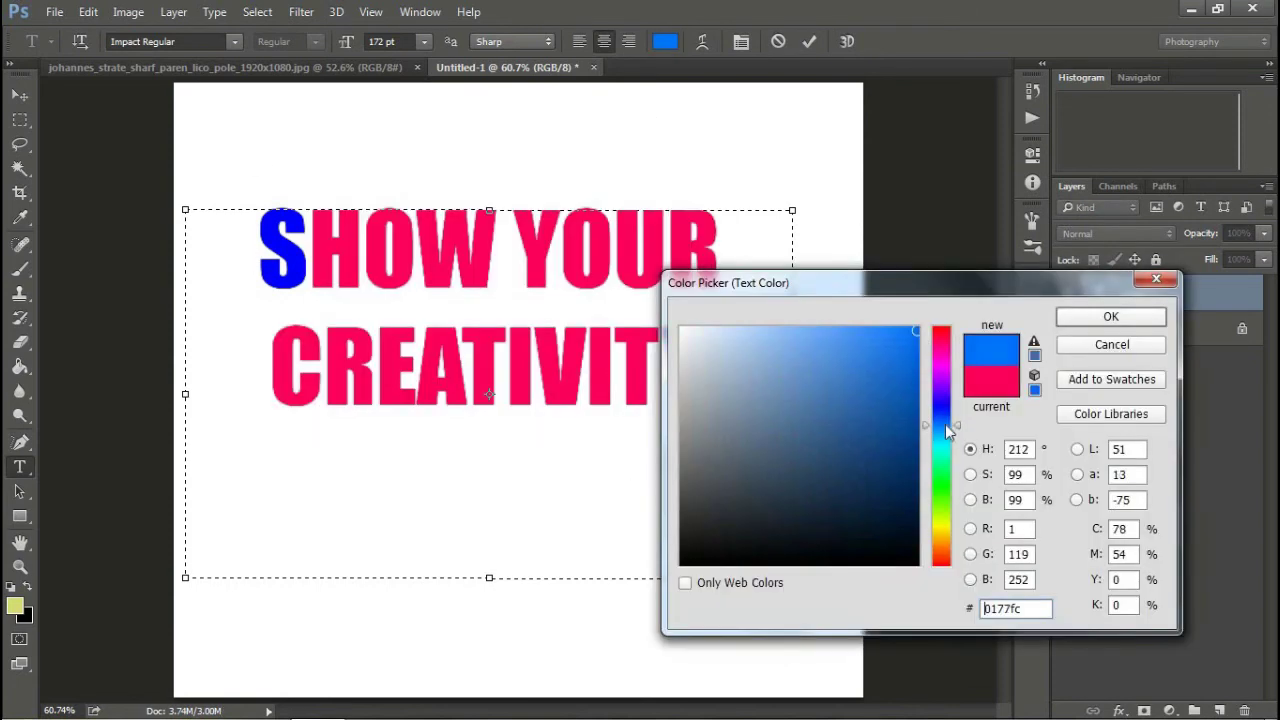
left_click(943, 400)
left_click(1071, 314)
- Replace the text with 'THANKS FOR / WACTHING', then clear it all
key("ctrl+a")
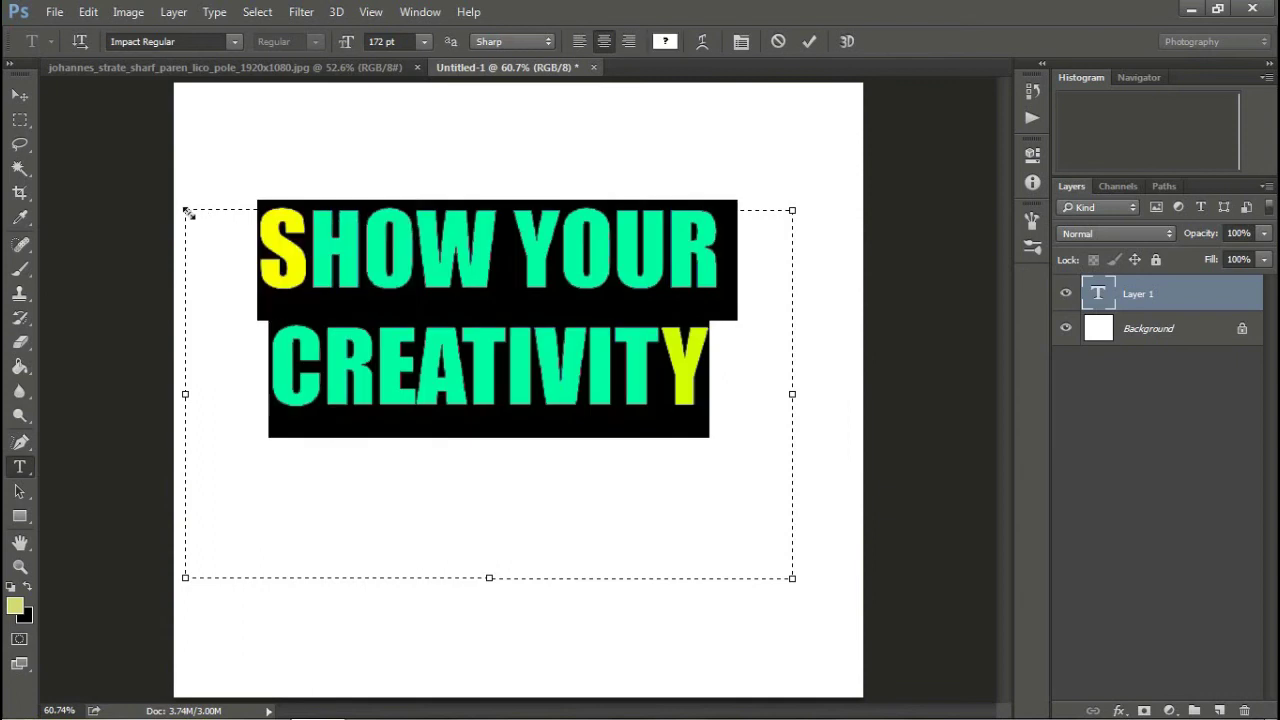
key("BackSpace")
type("T")
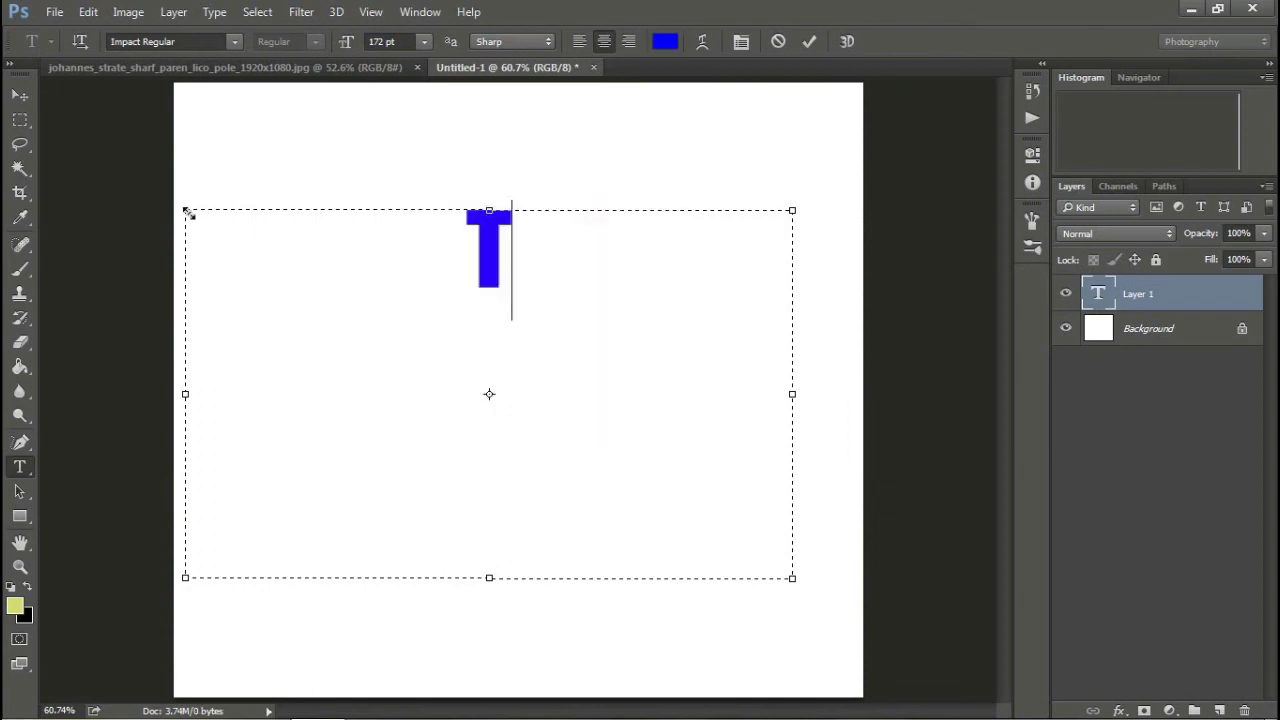
type("HANKS FOR")
key("Return")
type("WA")
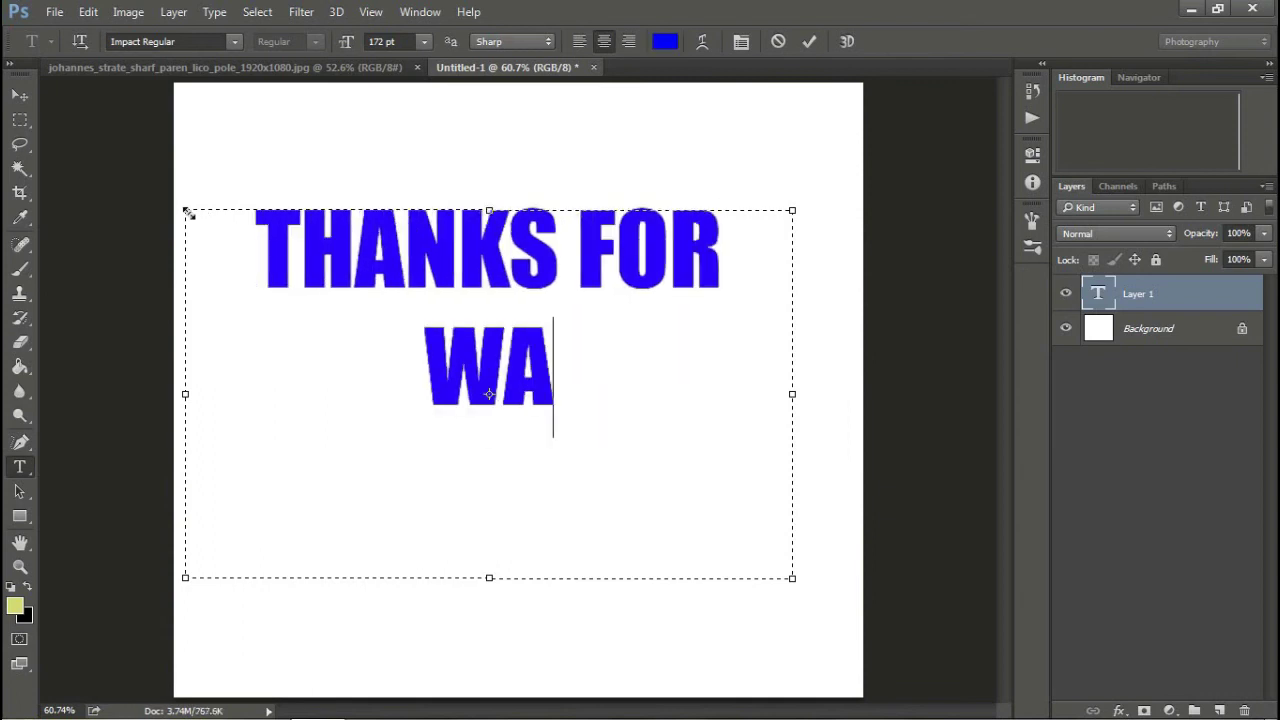
type("CTHING")
key("ctrl+a")
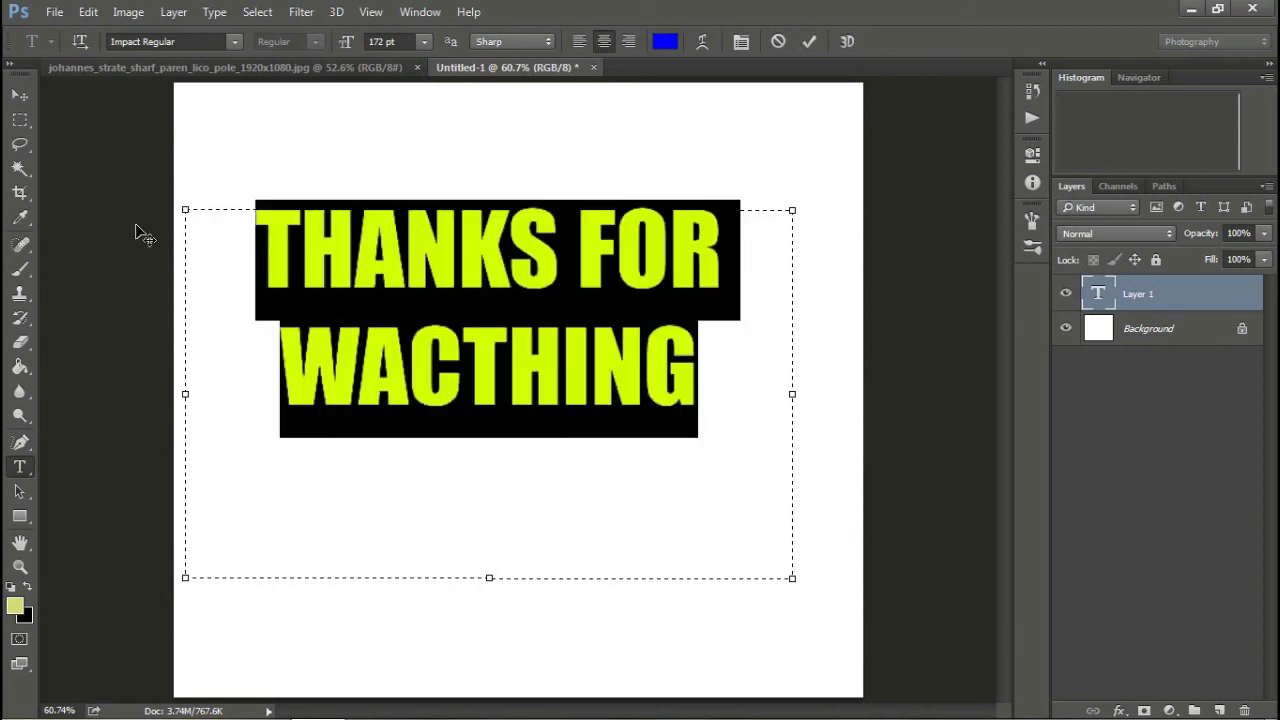
key("BackSpace")
- Type 'IF YOU LIKE / THIS VIDEO' and recolour THIS VIDEO red
type("IF YOU")
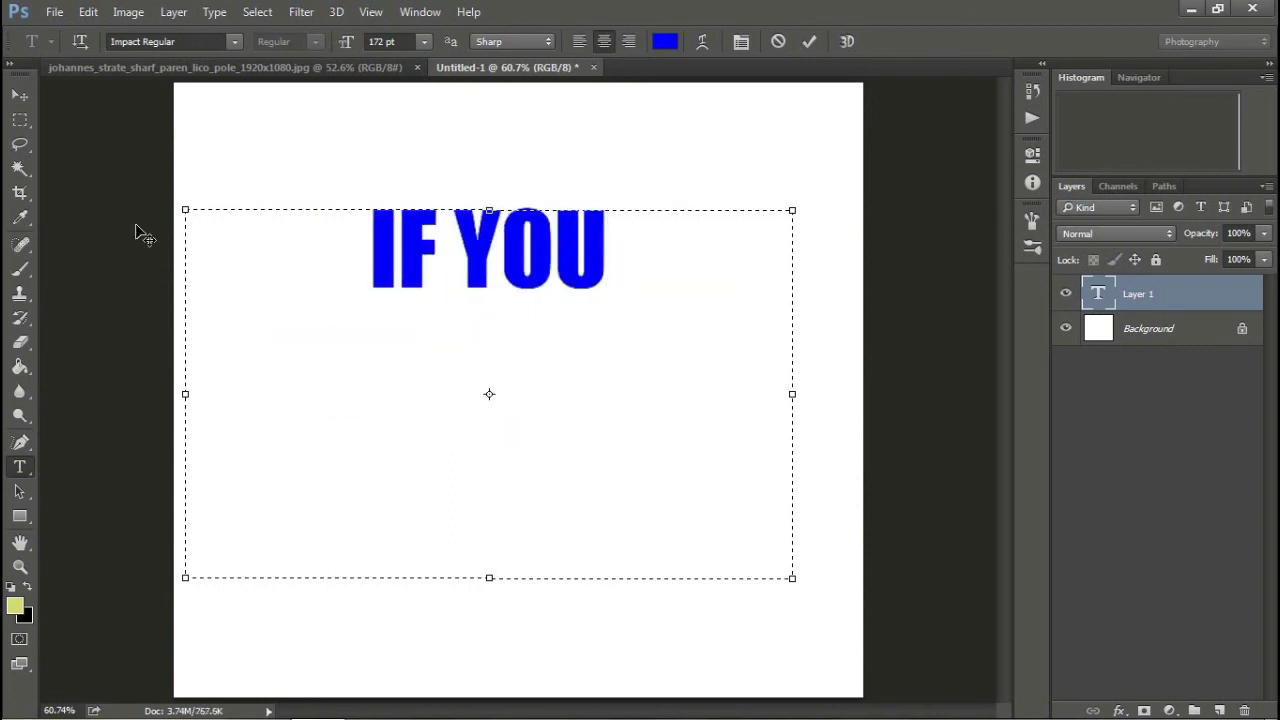
type(" LIKE")
key("Return")
type("THIS ")
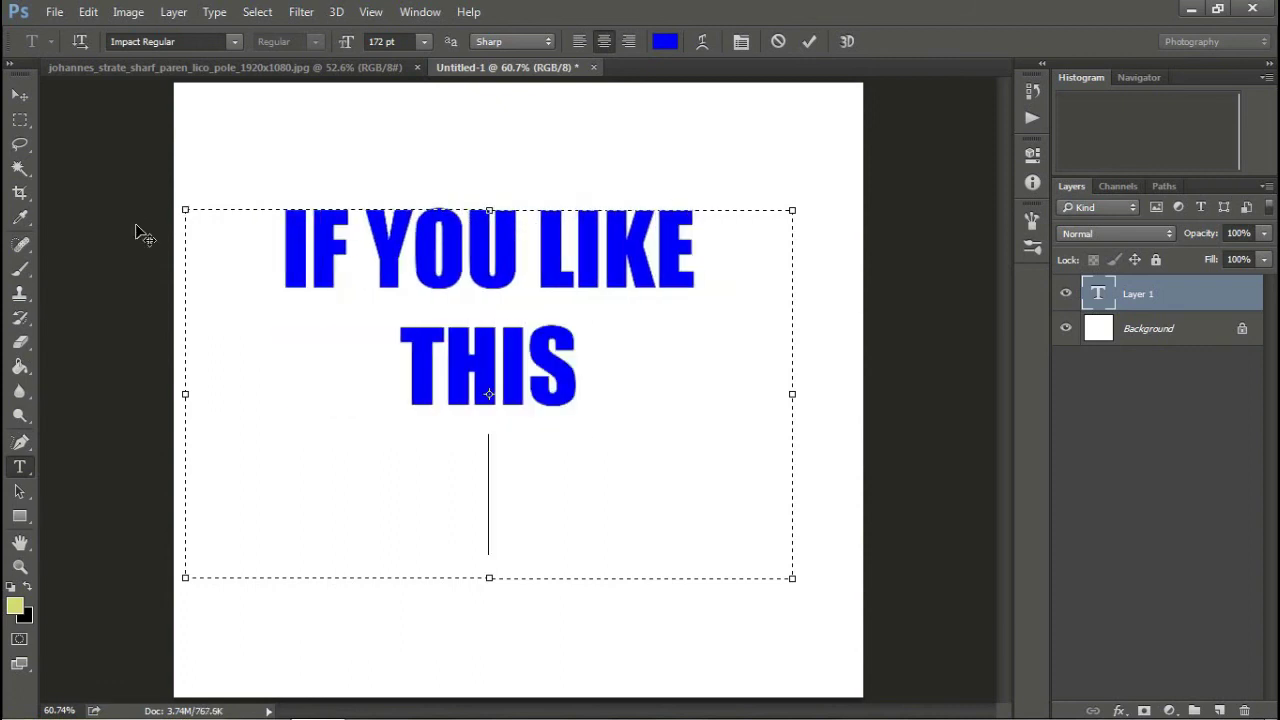
type("VIDEO")
double_click(391, 400)
left_click(665, 41)
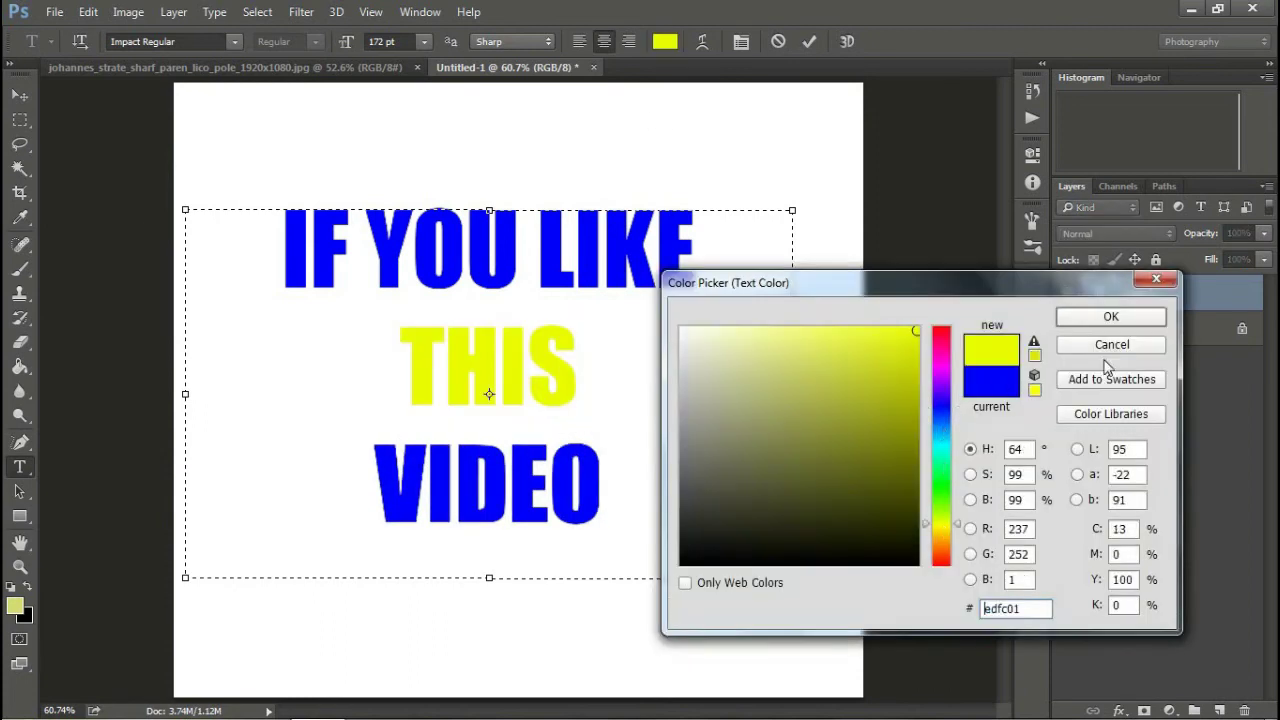
left_click(1111, 316)
left_click_drag(349, 437, 604, 520)
left_click(665, 41)
left_click(946, 523)
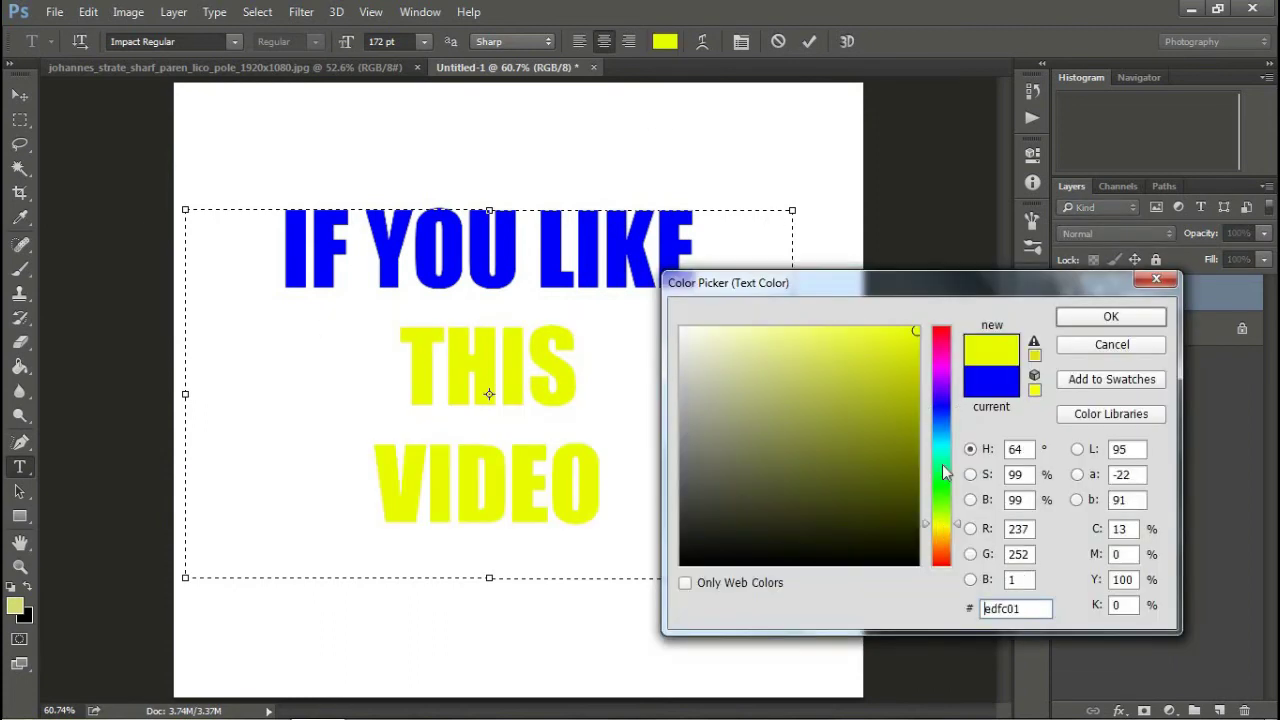
left_click_drag(946, 472, 942, 341)
left_click(1111, 316)
- Replace the text with 'PLEASE SUBSCRIBE / TO MY CHANNEL', then clear it all
left_click(723, 485)
key("ctrl+a")
key("BackSpace")
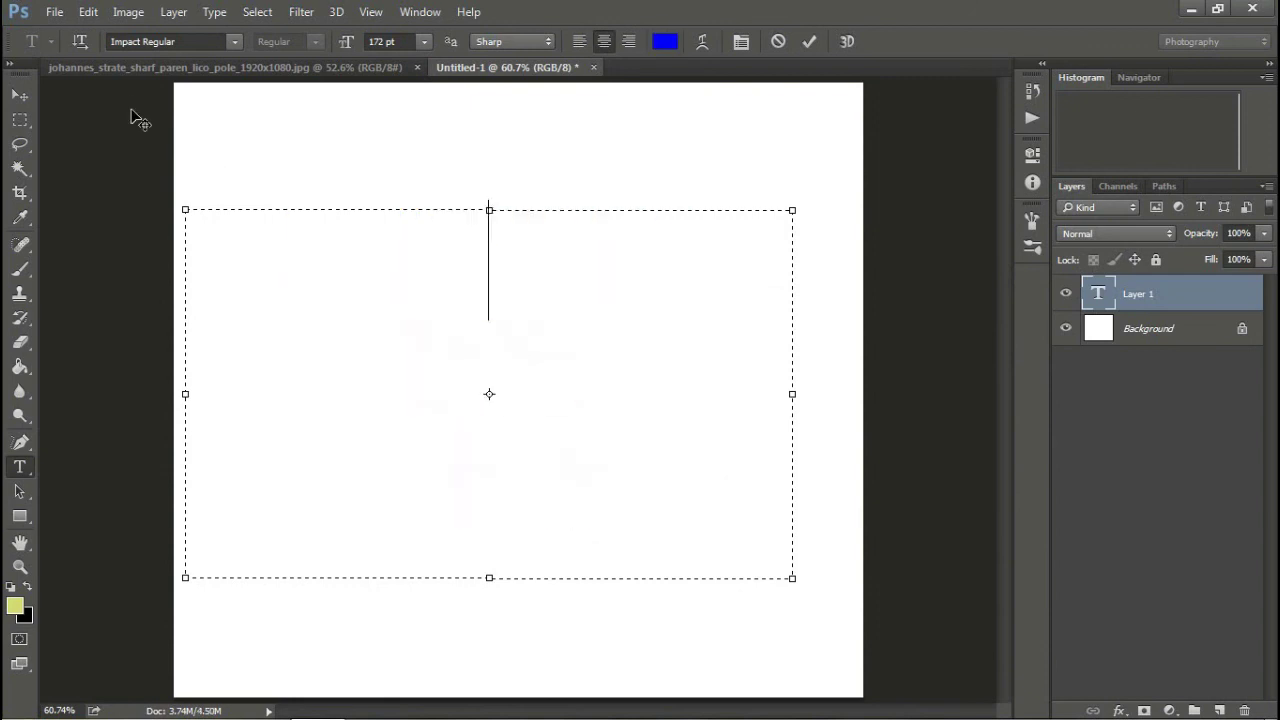
type("PLEASE ")
type("SU")
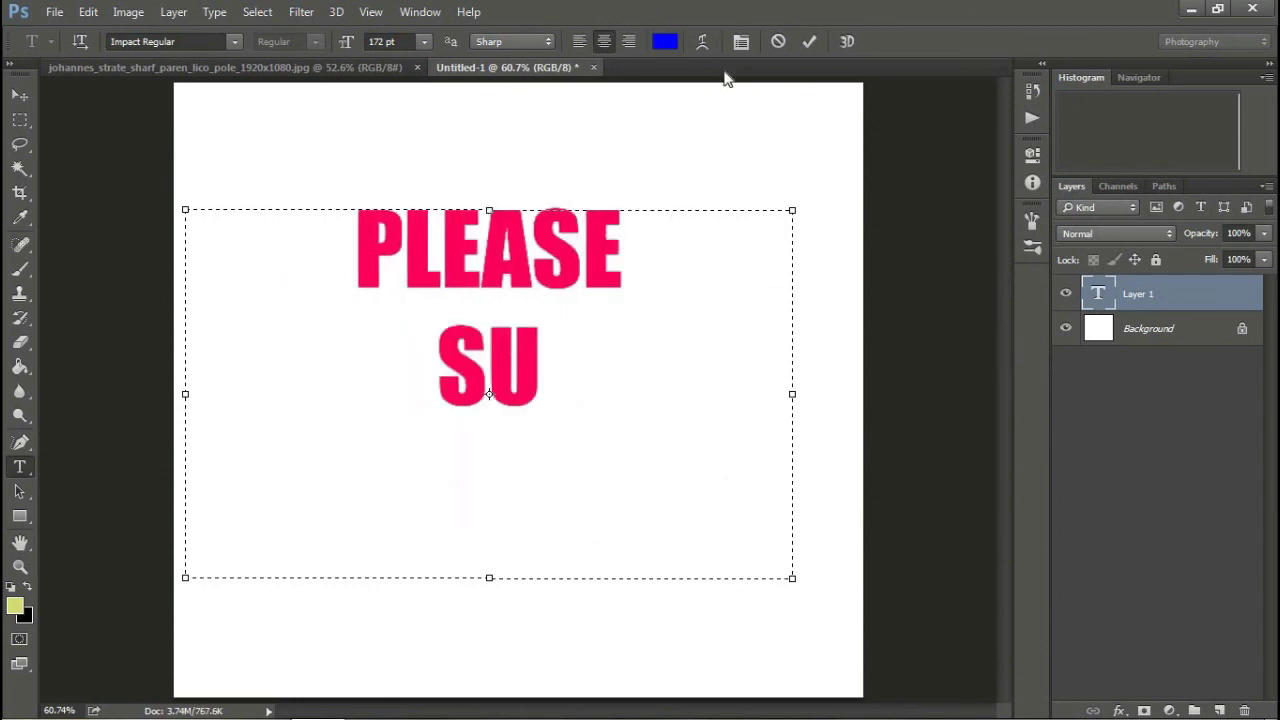
type("BSCRIBE")
left_click_drag(489, 577, 489, 646)
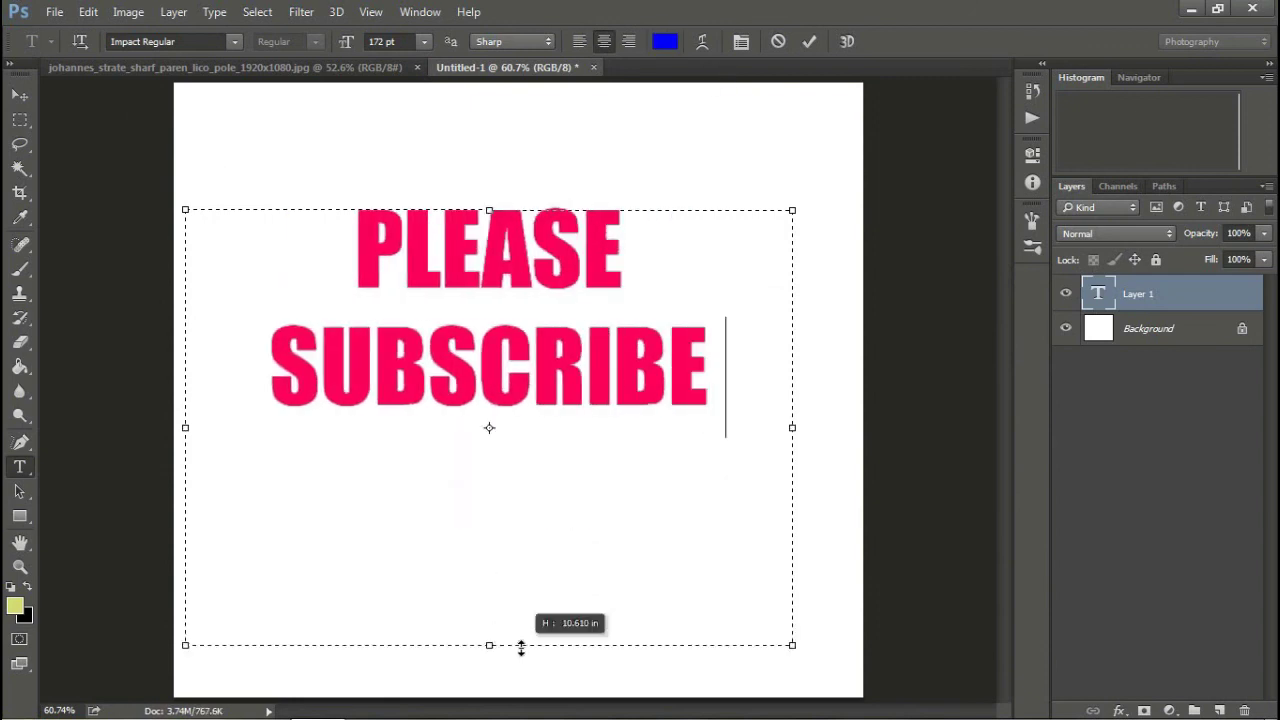
key("Return")
type("TO MY ")
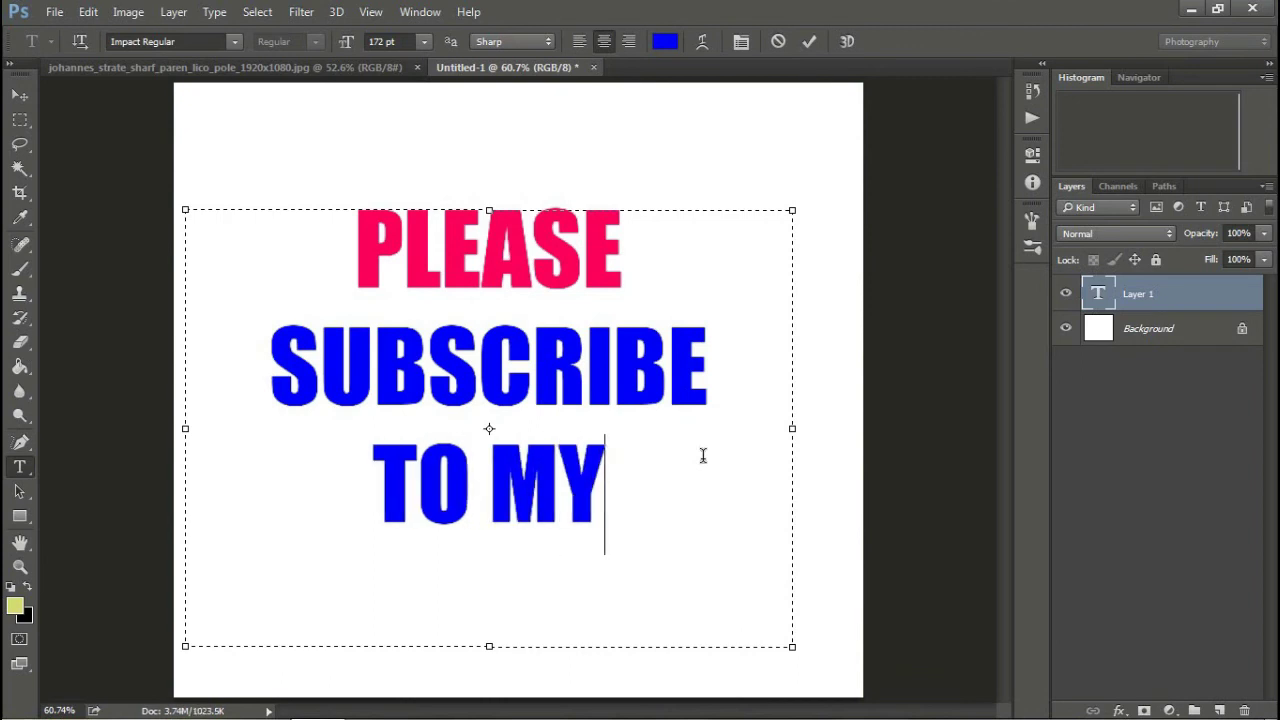
type("CHANNEL")
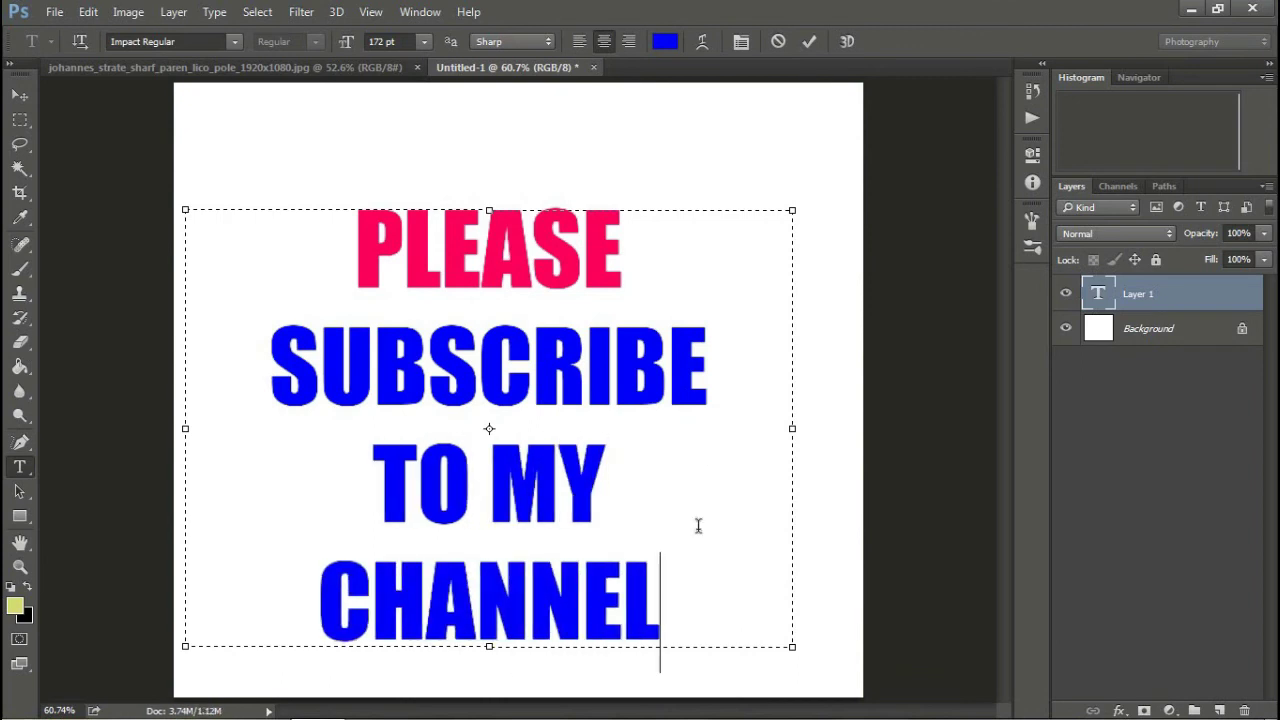
key("ctrl+a")
key("BackSpace")
- Type 'HIT THE' and 'RED' on separate lines, setting RED to 268 pt
type("HIT THE")
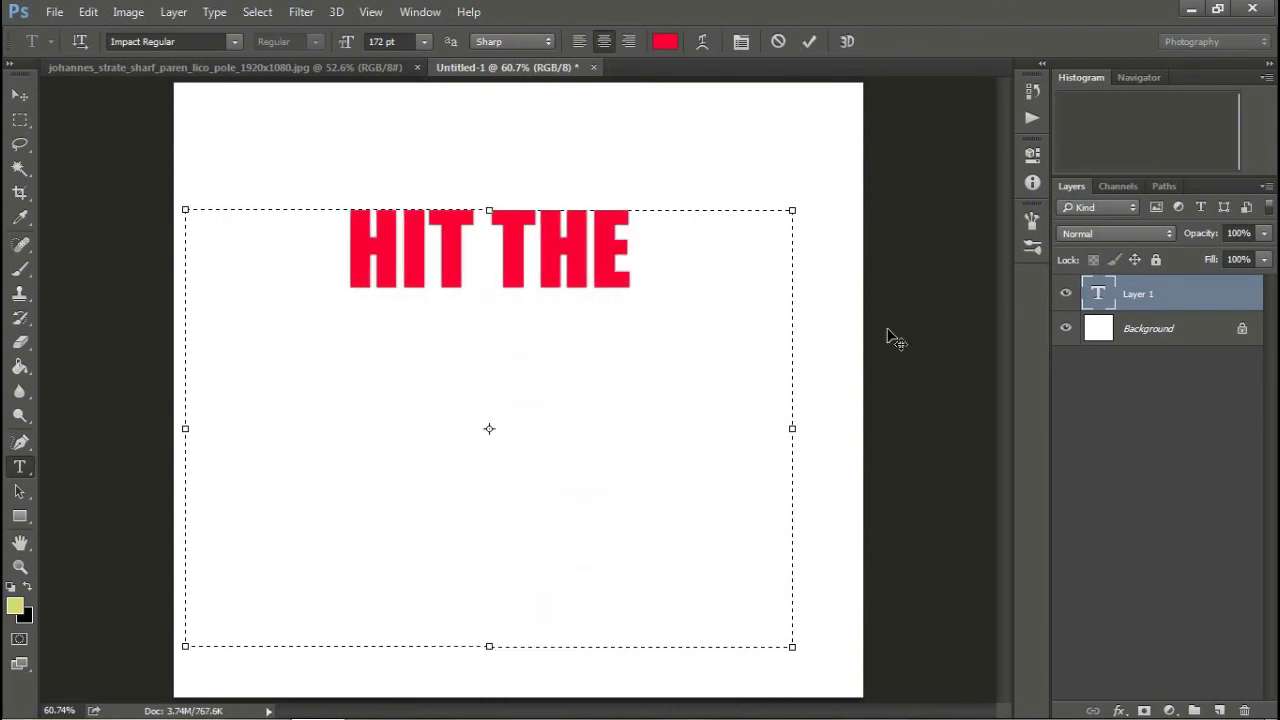
key("Return")
type("RED")
double_click(626, 377)
left_click(390, 41)
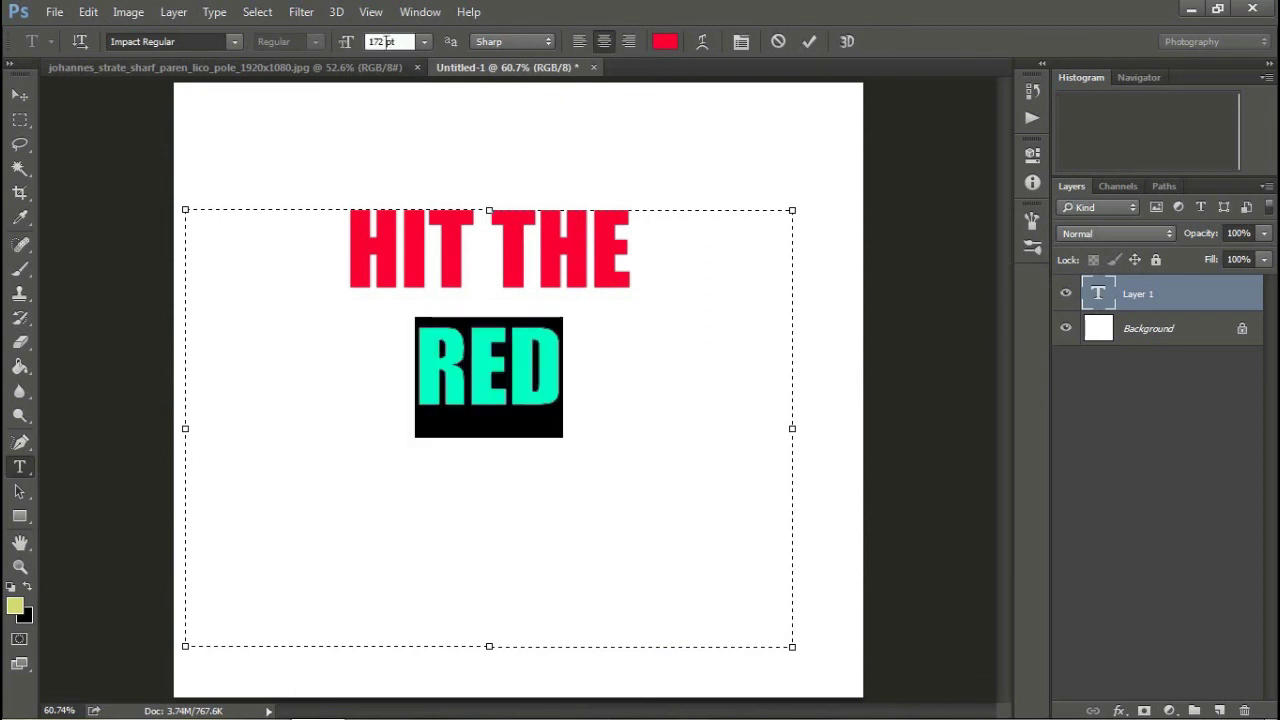
type("268")
key("Return")
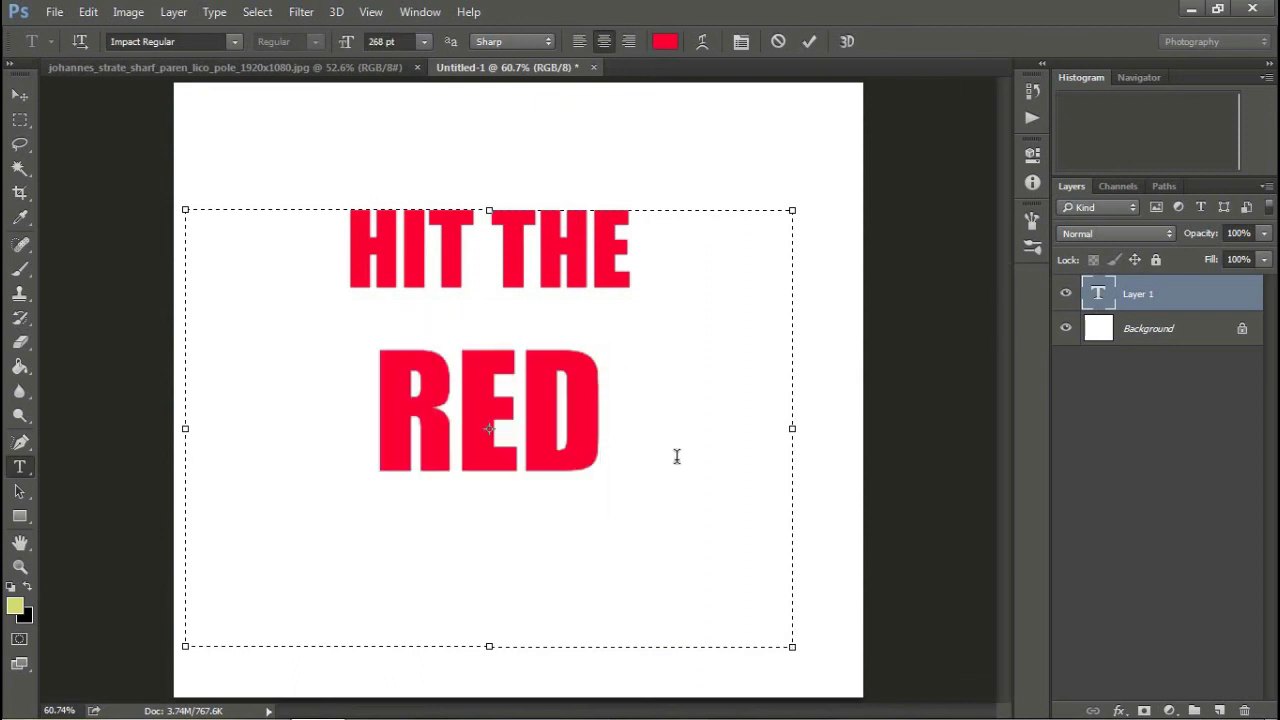
- Add 'BUTTON' at 268 pt on a third line and move the text block up
left_click(390, 41)
type("247")
key("Return")
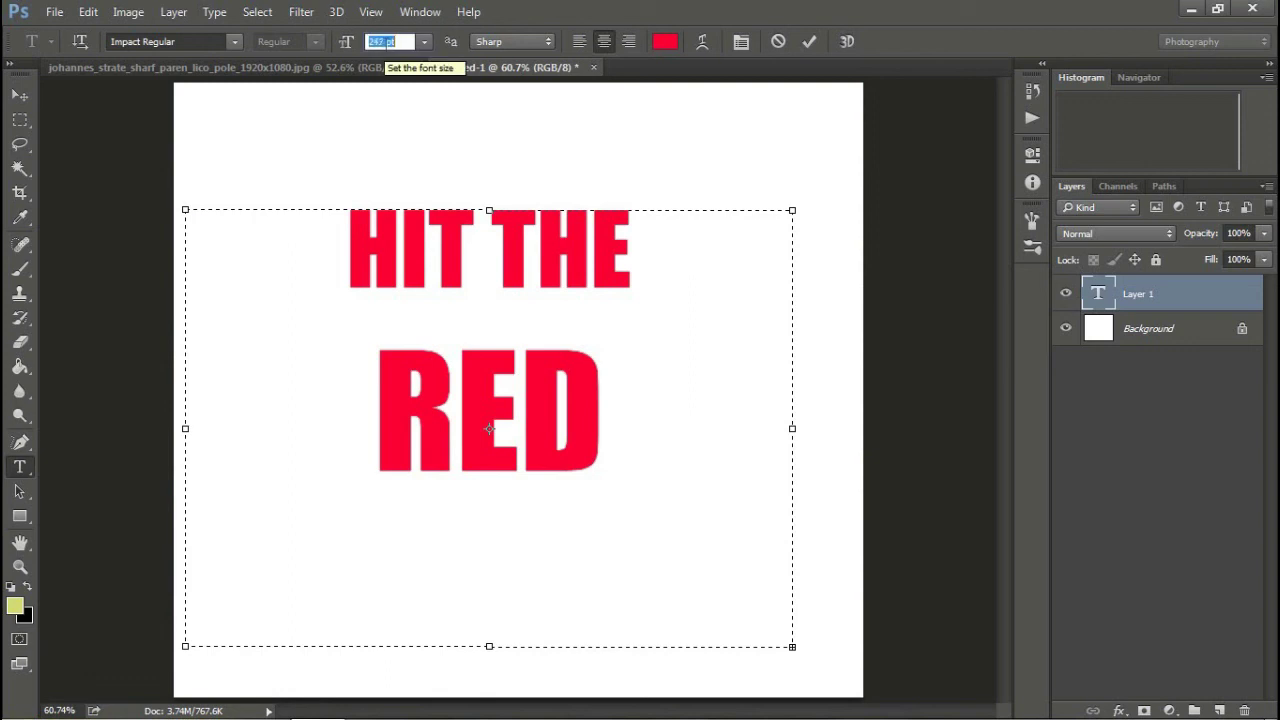
type("268")
key("Return")
key("Return")
type("B")
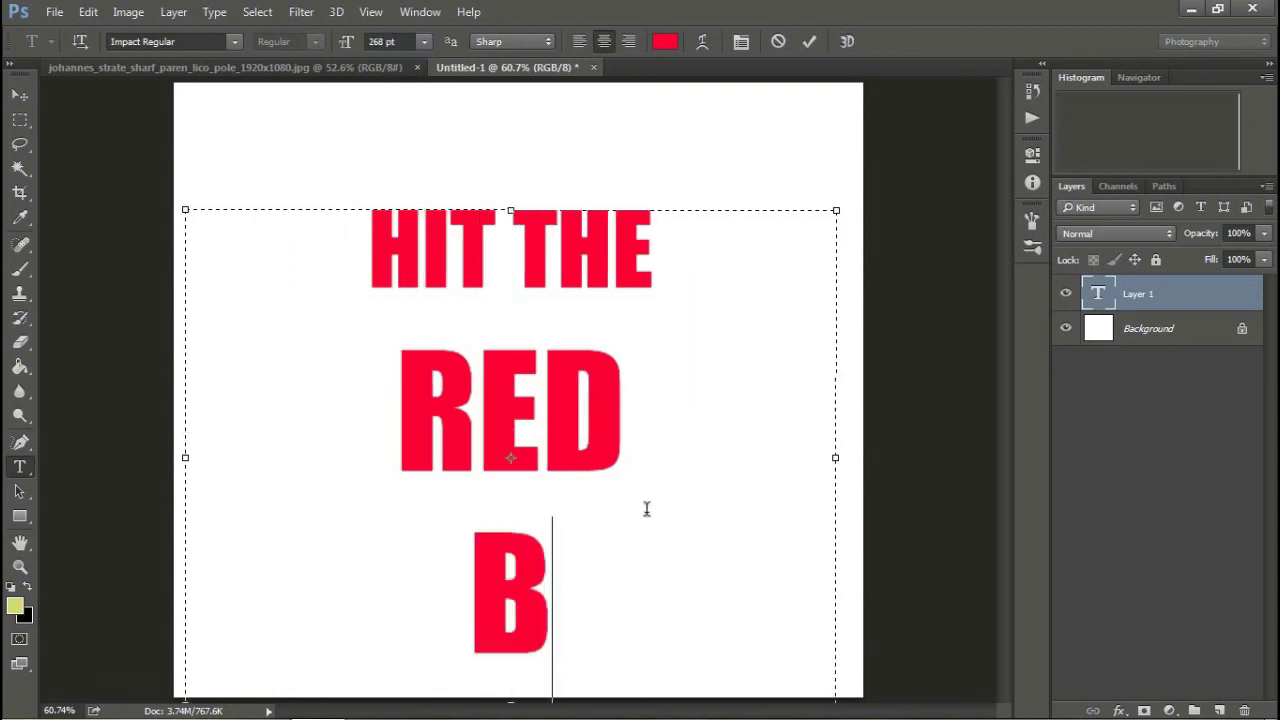
type("UTTON")
left_click(20, 94)
left_click_drag(529, 339, 518, 282)
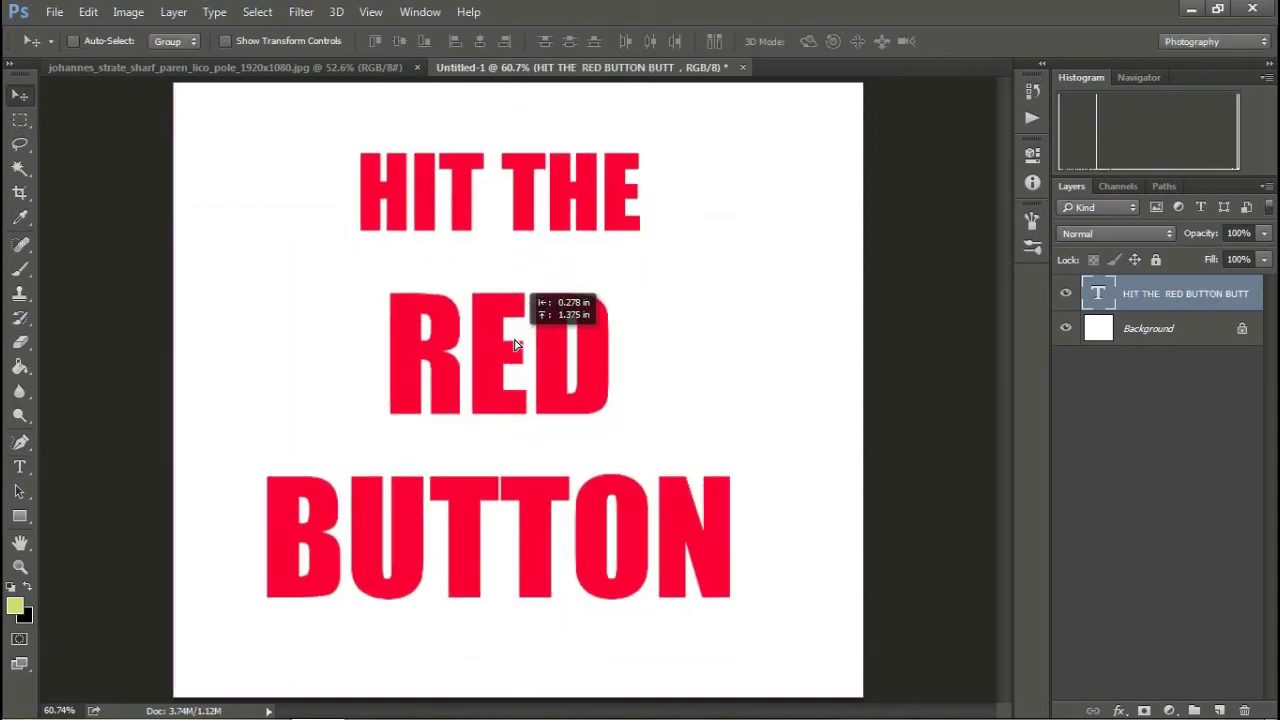
- Replace the text with 'GOOD' and 'BYE' on two lines
double_click(1098, 293)
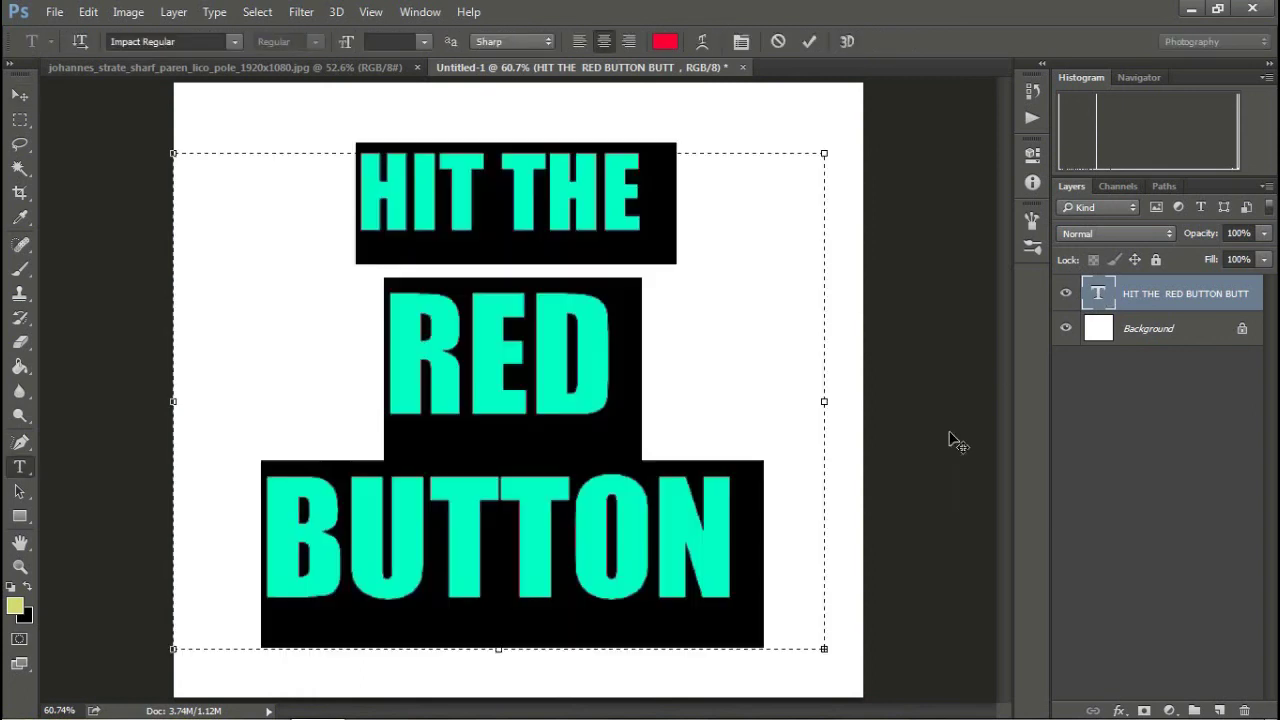
key("BackSpace")
type("GOOD")
key("Return")
type("B")
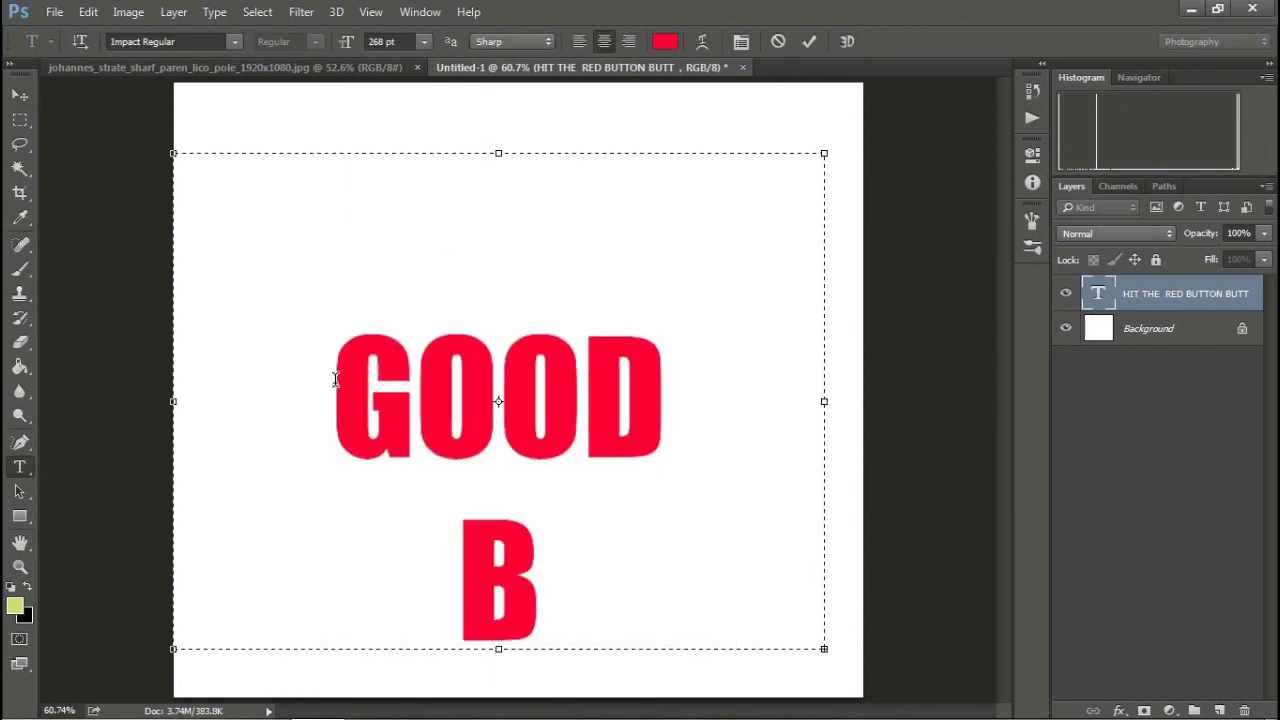
type("YE")
- Color all the GOOD BYE text blue and move it higher on the canvas
key("ctrl+a")
left_click(665, 41)
left_click(941, 421)
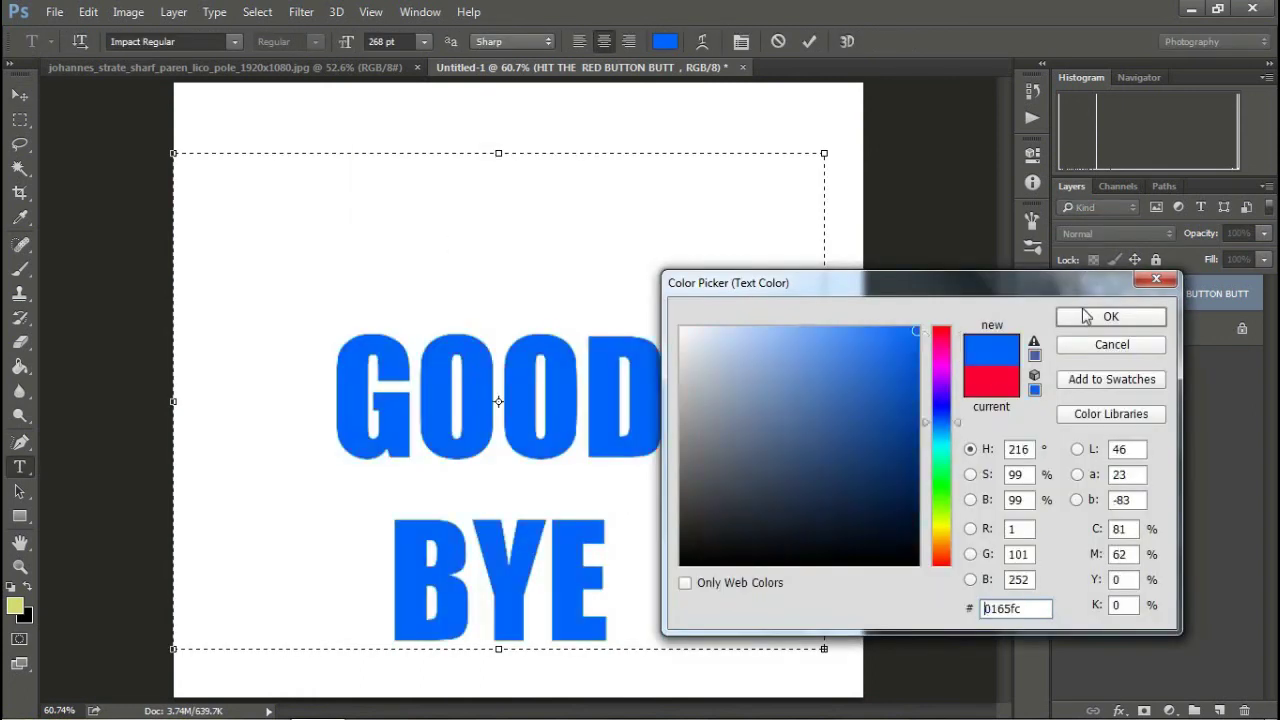
left_click(1111, 316)
left_click(20, 94)
left_click_drag(478, 390, 497, 275)
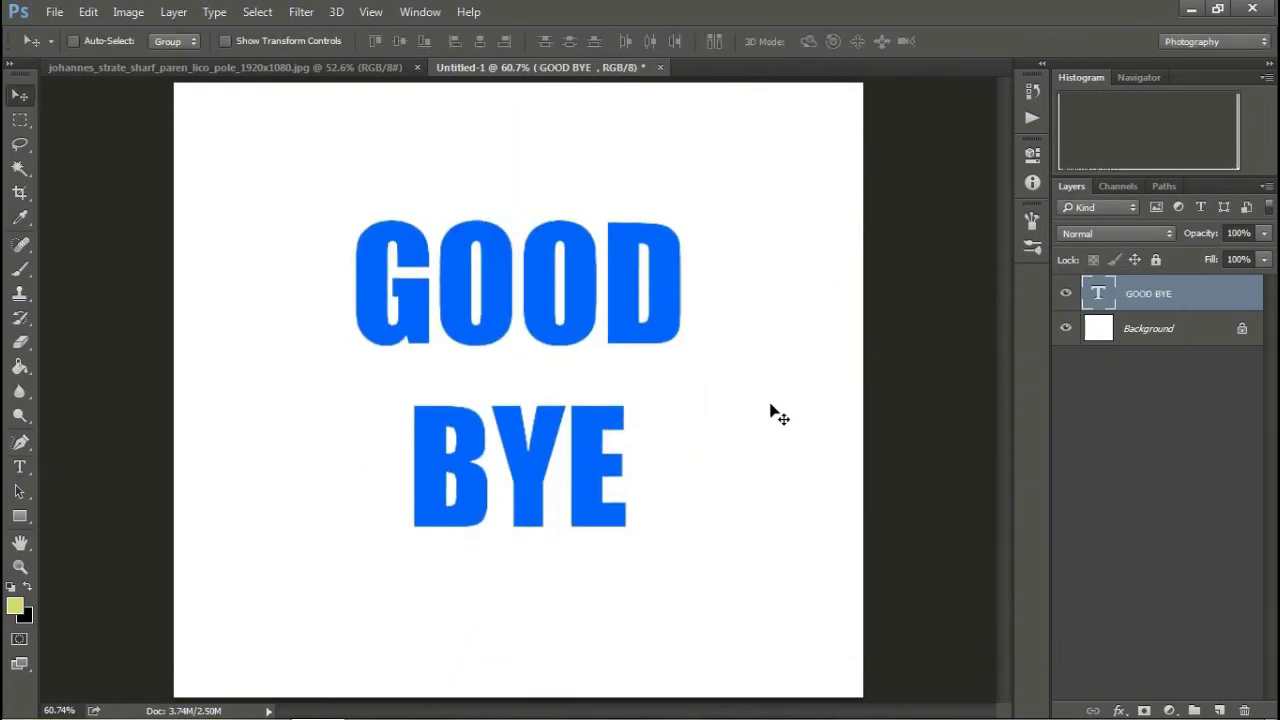